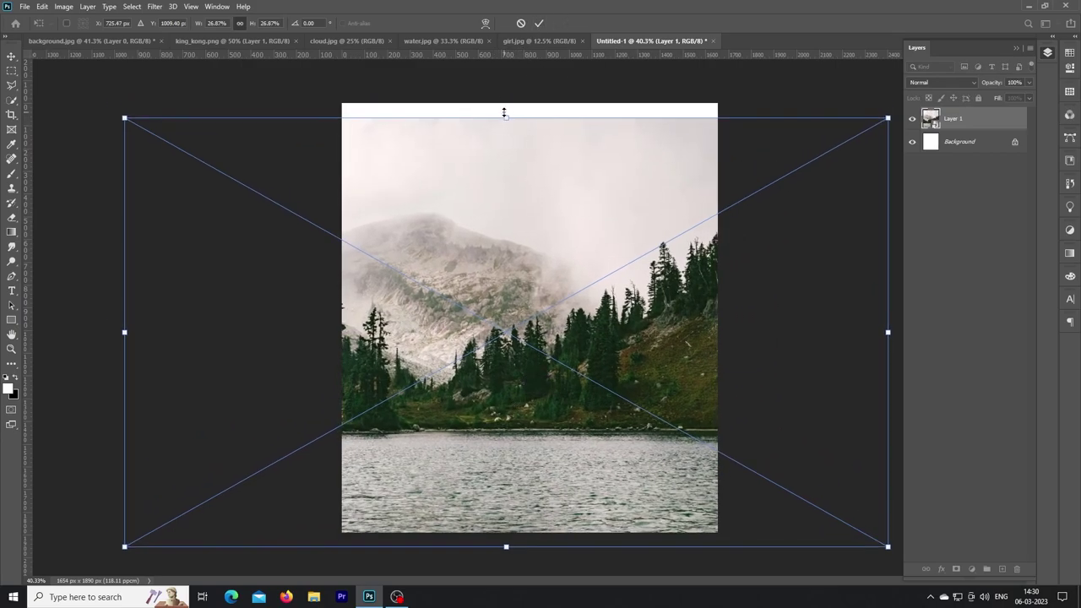
# Free Transform the lake layer so it stretches up to the canvas top
pyautogui.moveTo(505, 113)
pyautogui.mouseDown()
pyautogui.moveTo(512, 127)
pyautogui.moveTo(506, 103)
pyautogui.mouseUp()
pyautogui.click(538, 23)
pyautogui.hotkey('ctrl', 't')
pyautogui.click(542, 24)
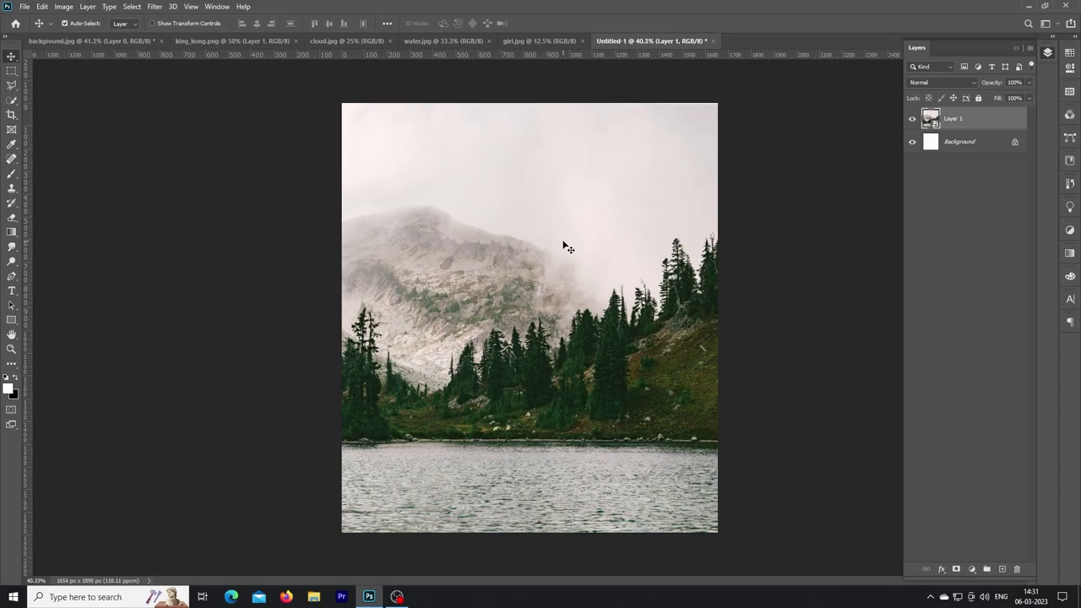
# Darken the lake with a Levels adjustment: input black 32, lowered output white
pyautogui.click(972, 569)
pyautogui.click(988, 419)
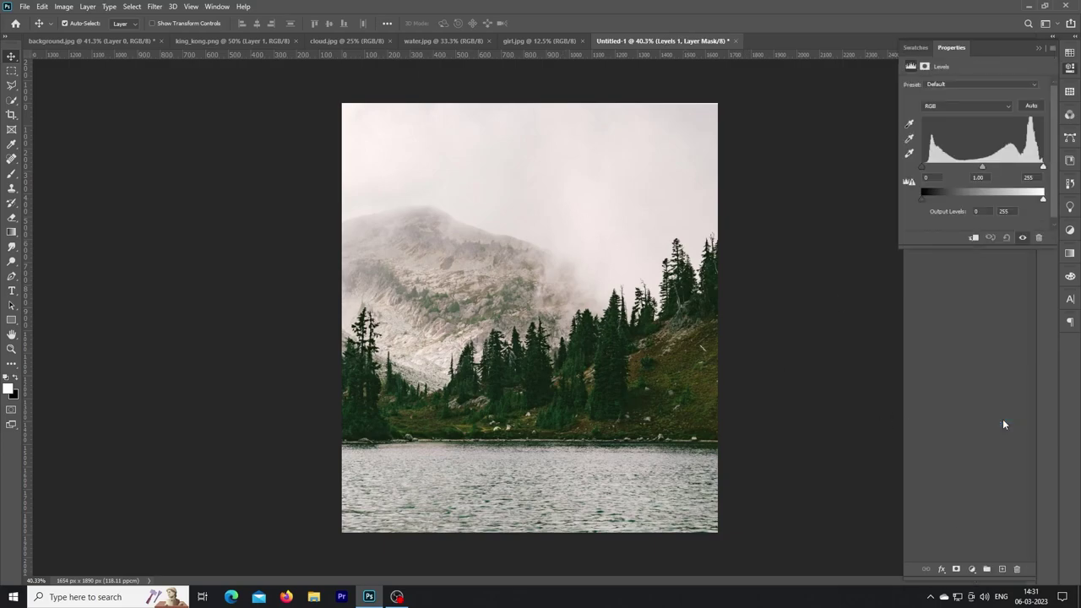
pyautogui.moveTo(924, 167); pyautogui.dragTo(935, 166)
pyautogui.moveTo(1044, 200); pyautogui.dragTo(1028, 201)
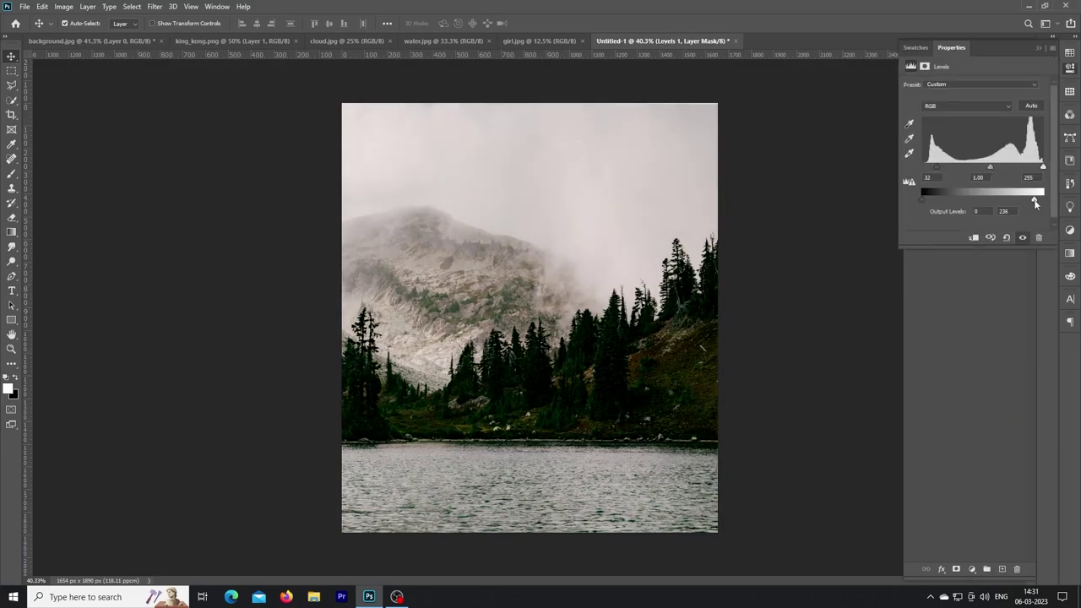
pyautogui.click(1038, 47)
pyautogui.hotkey('ctrl', 'Tab')
pyautogui.hotkey('ctrl', 'Tab')
pyautogui.hotkey('ctrl', 'Tab')
pyautogui.hotkey('ctrl', 'Tab')
pyautogui.hotkey('ctrl', 'Tab')
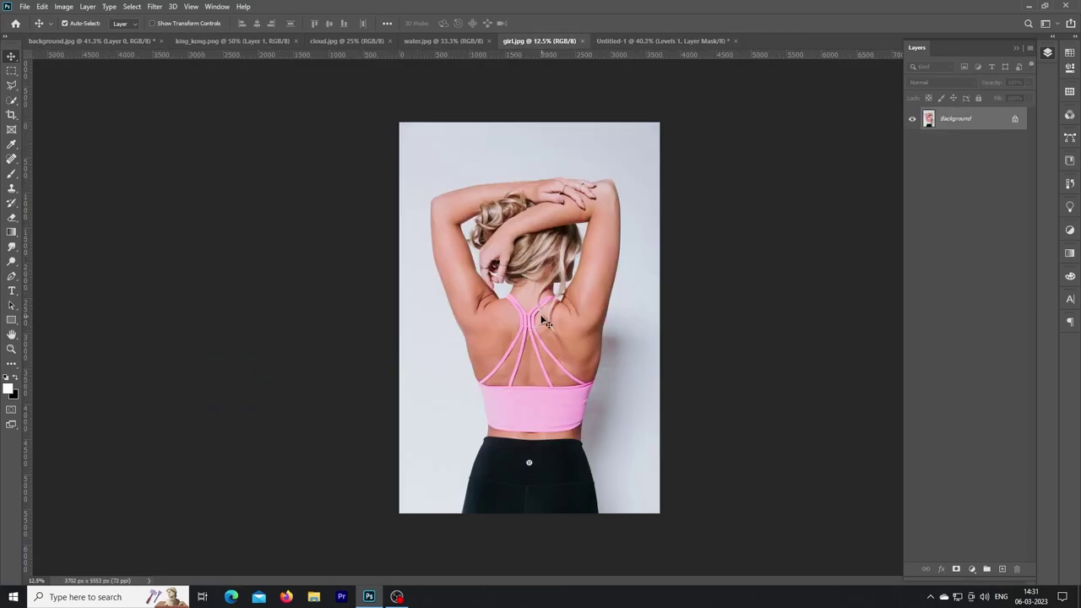
# Select the woman, copy her onto a new layer with Ctrl+J, and hide Background
pyautogui.press('w')
pyautogui.scroll(3, 438, 229)
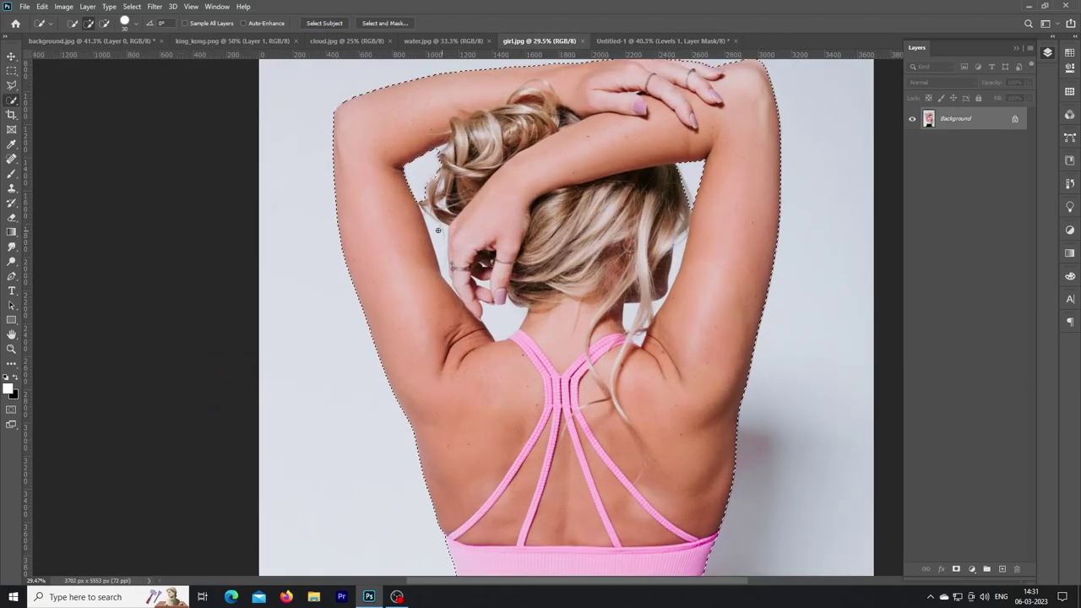
pyautogui.hotkey('ctrl', 'j')
pyautogui.click(912, 141)
# Quick-select and delete the leftover background patches beside her hair
pyautogui.scroll(1, 808, 242)
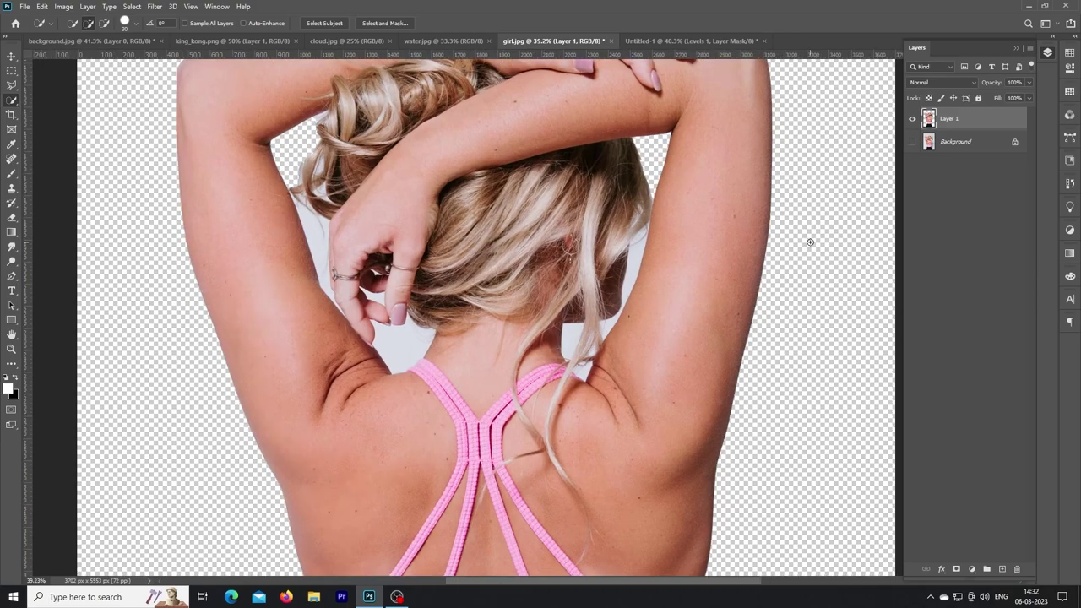
pyautogui.scroll(-3, 424, 536)
pyautogui.scroll(2, 356, 267)
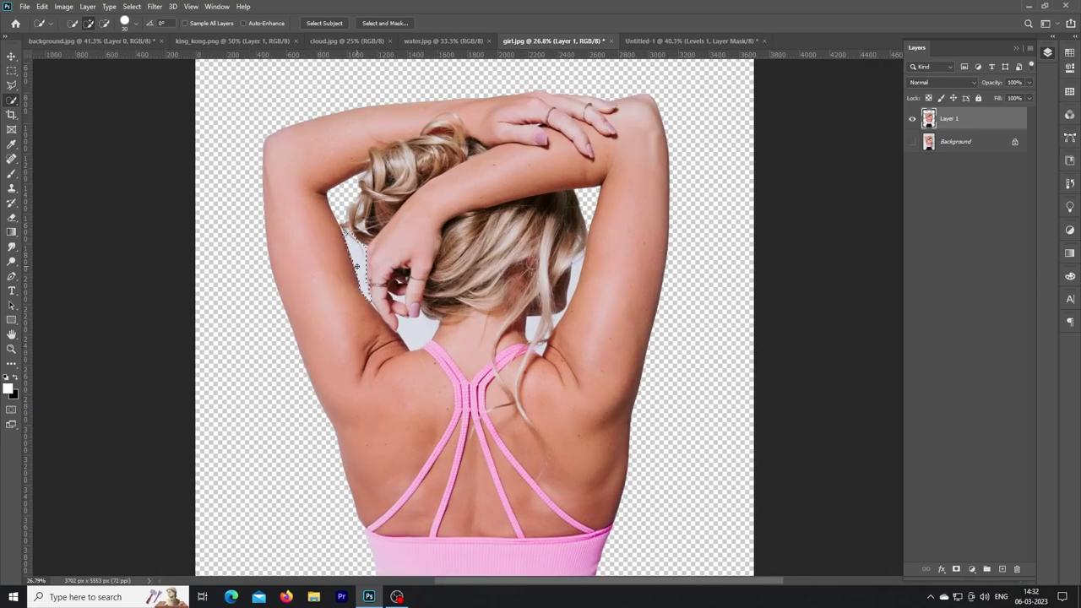
pyautogui.click(541, 326)
pyautogui.press('Delete')
pyautogui.hotkey('ctrl', 'd')
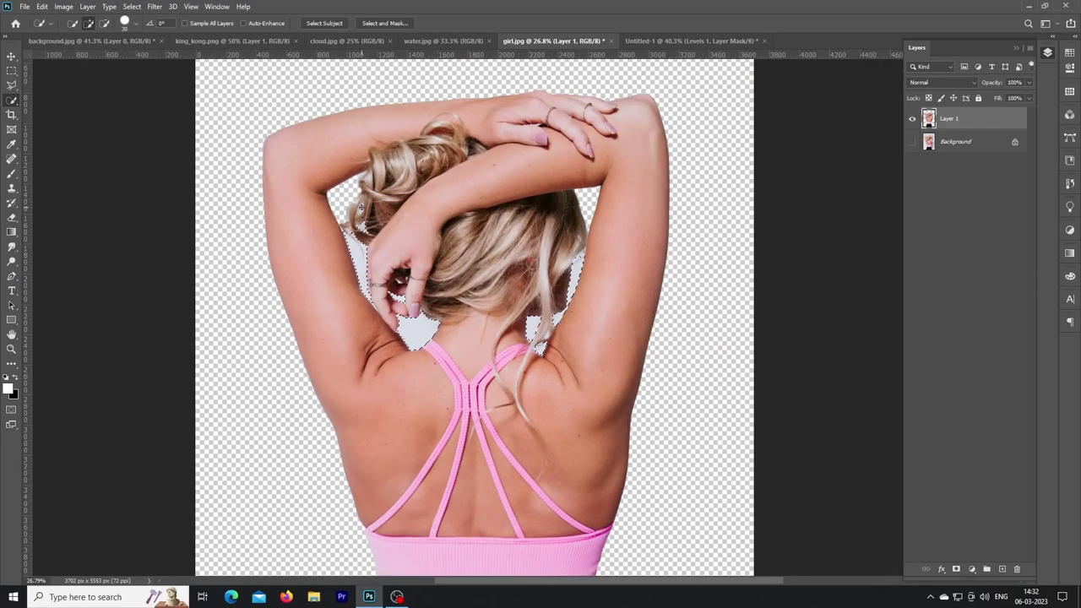
pyautogui.scroll(-1, 631, 161)
# Check the cut-out edges in Select and Mask, then exit without changes
pyautogui.hotkey('alt', 'ctrl', 'r')
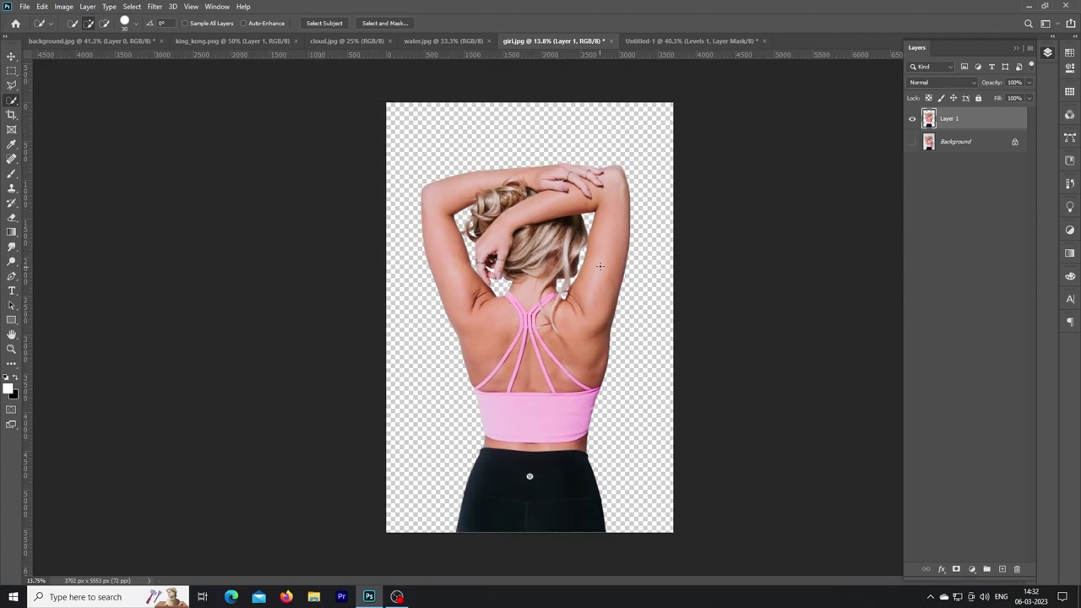
pyautogui.moveTo(947, 135); pyautogui.dragTo(916, 135)
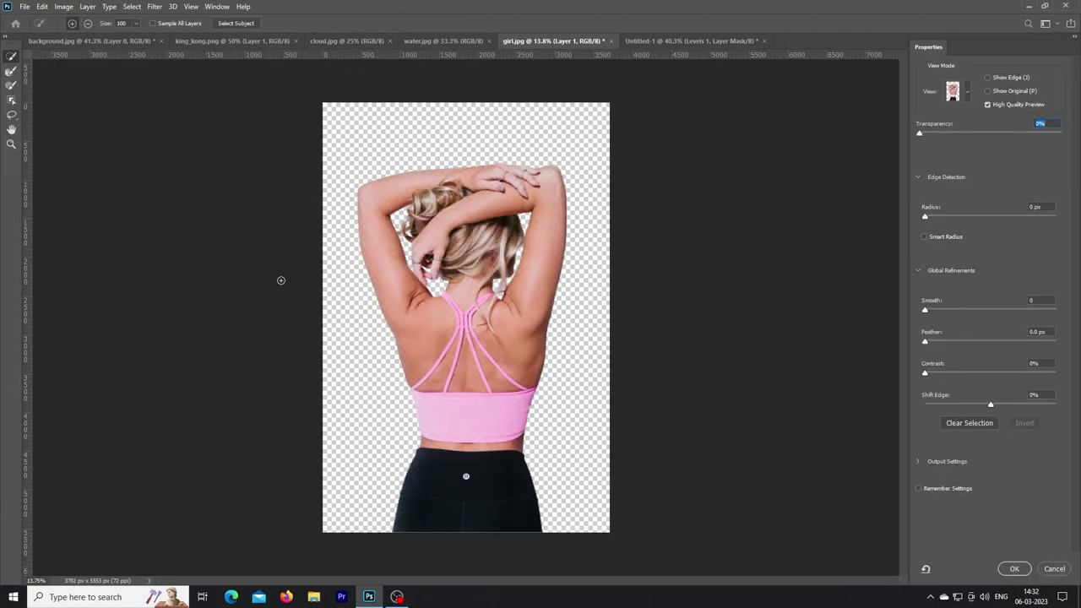
pyautogui.press('r')
pyautogui.click(405, 221)
pyautogui.press('Return')
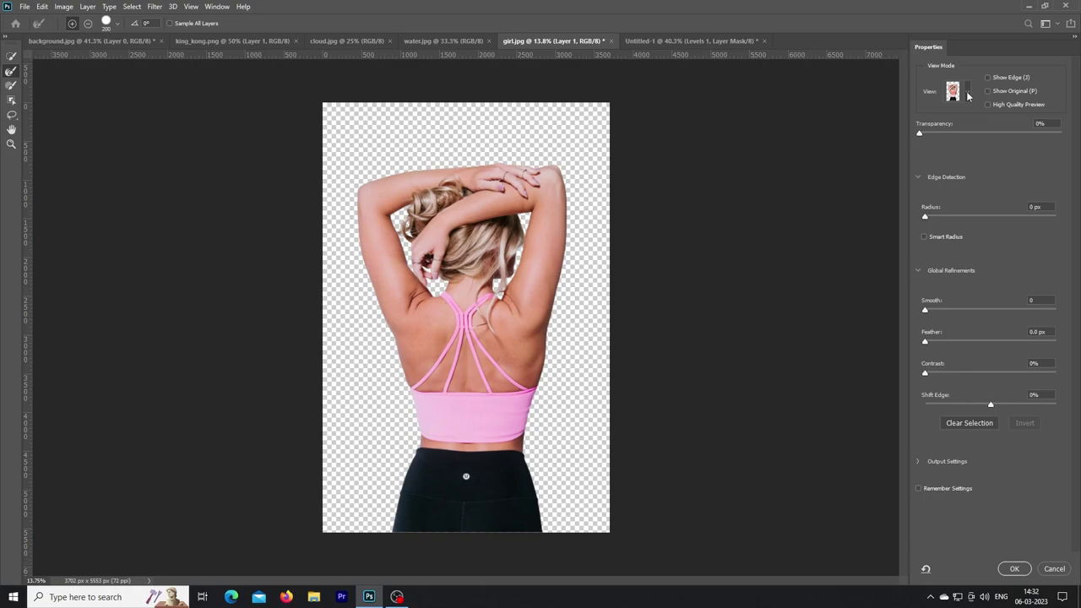
pyautogui.click(1016, 568)
# Drag the woman into Untitled-1, then scale and position her waist-deep in the lake
pyautogui.press('v')
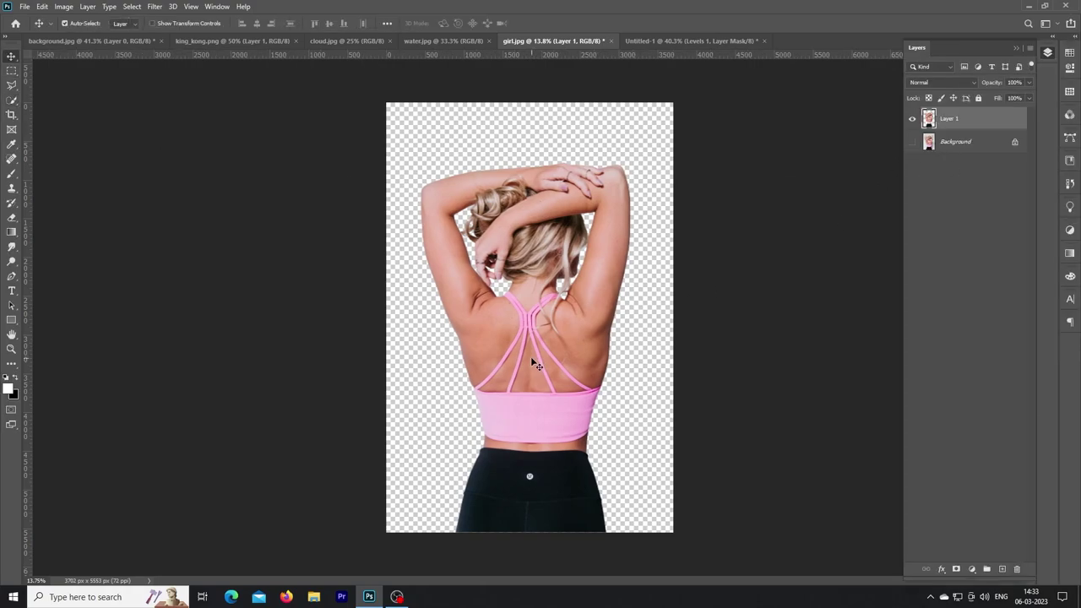
pyautogui.moveTo(530, 356); pyautogui.dragTo(558, 371)
pyautogui.hotkey('ctrl', 't')
pyautogui.moveTo(476, 253)
pyautogui.mouseDown()
pyautogui.moveTo(475, 335)
pyautogui.moveTo(523, 403)
pyautogui.moveTo(559, 318)
pyautogui.moveTo(540, 416)
pyautogui.mouseUp()
pyautogui.click(557, 23)
pyautogui.moveTo(536, 457); pyautogui.dragTo(512, 413)
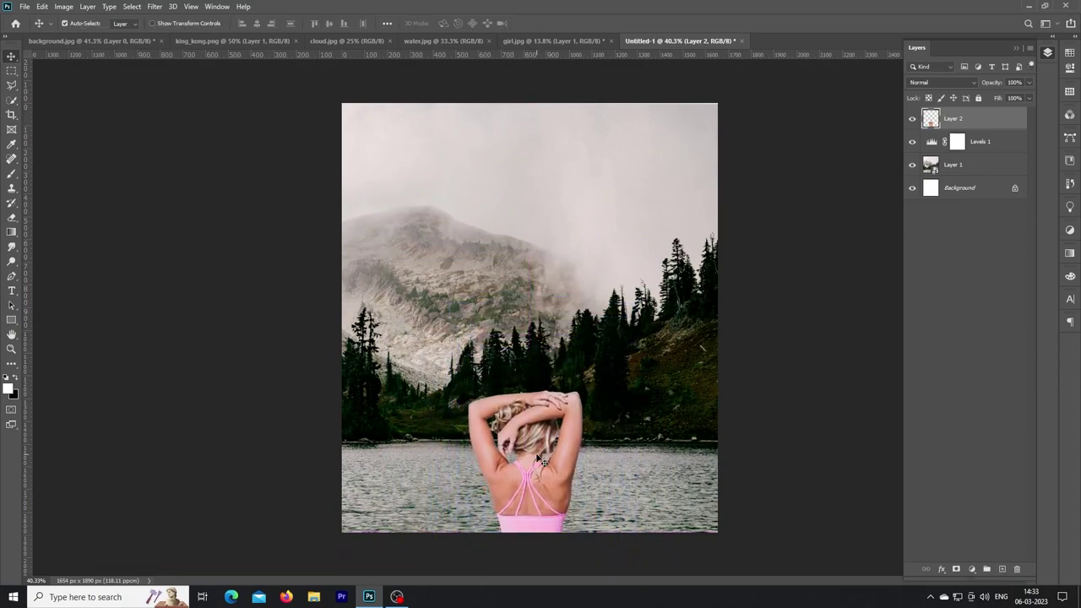
pyautogui.hotkey('ctrl', 't')
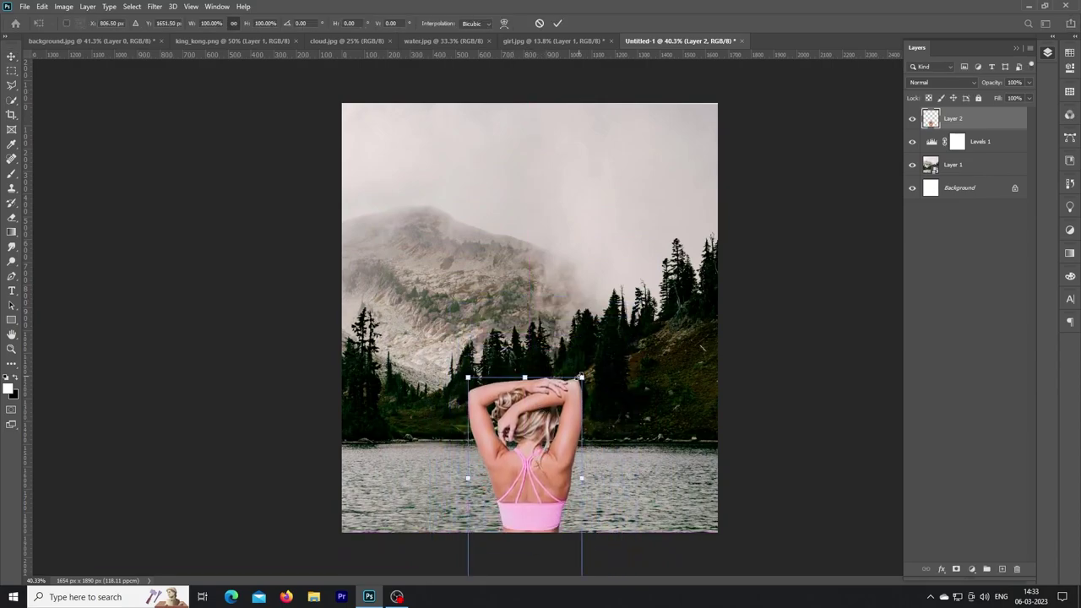
pyautogui.moveTo(525, 379); pyautogui.dragTo(525, 403)
pyautogui.press('Return')
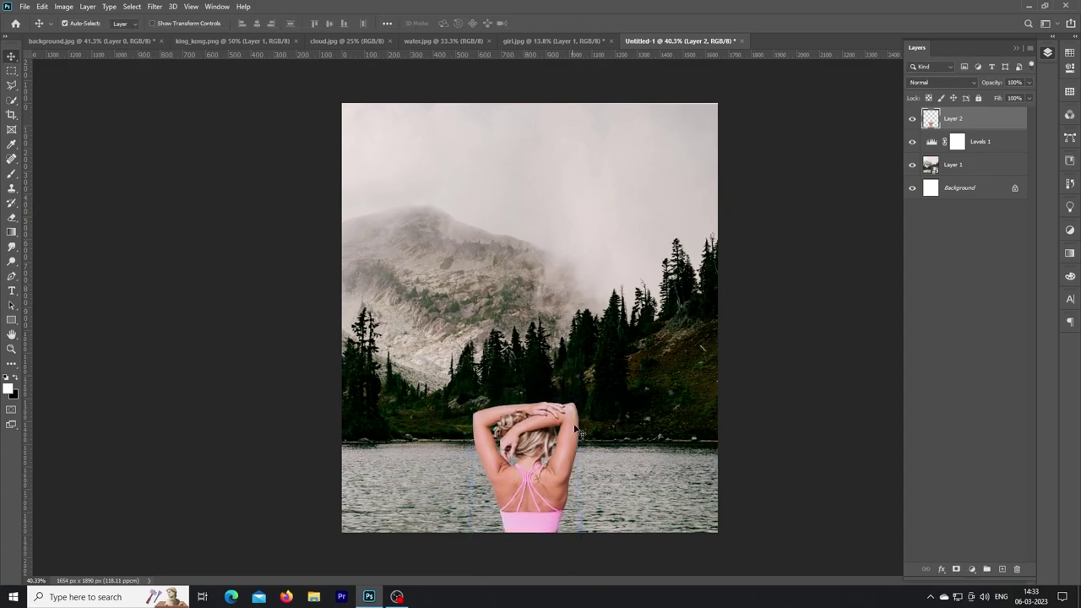
# Add a layer mask to the woman and brush black along her hair edge
pyautogui.click(955, 569)
pyautogui.scroll(5, 497, 425)
pyautogui.scroll(5, 496, 425)
pyautogui.press('b')
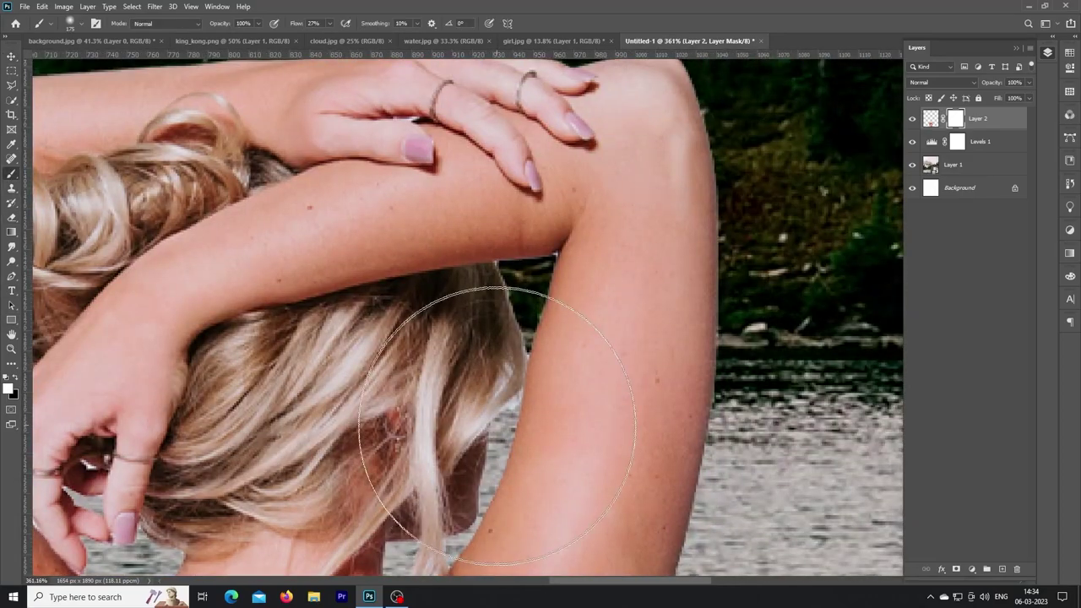
pyautogui.moveTo(328, 23); pyautogui.dragTo(341, 37)
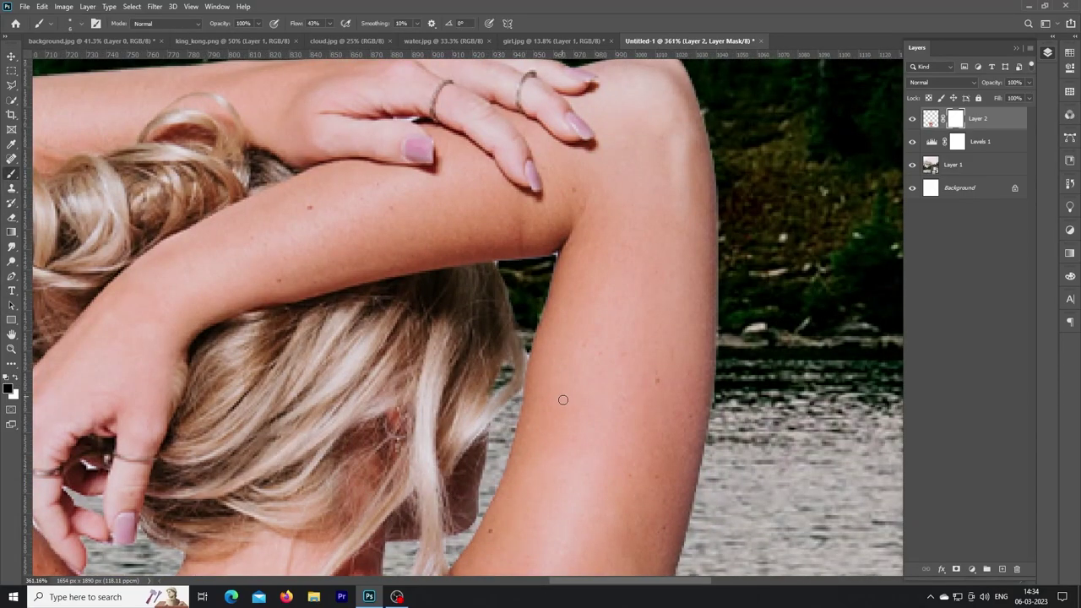
pyautogui.moveTo(563, 400); pyautogui.dragTo(814, 477)
pyautogui.moveTo(218, 377); pyautogui.dragTo(231, 448)
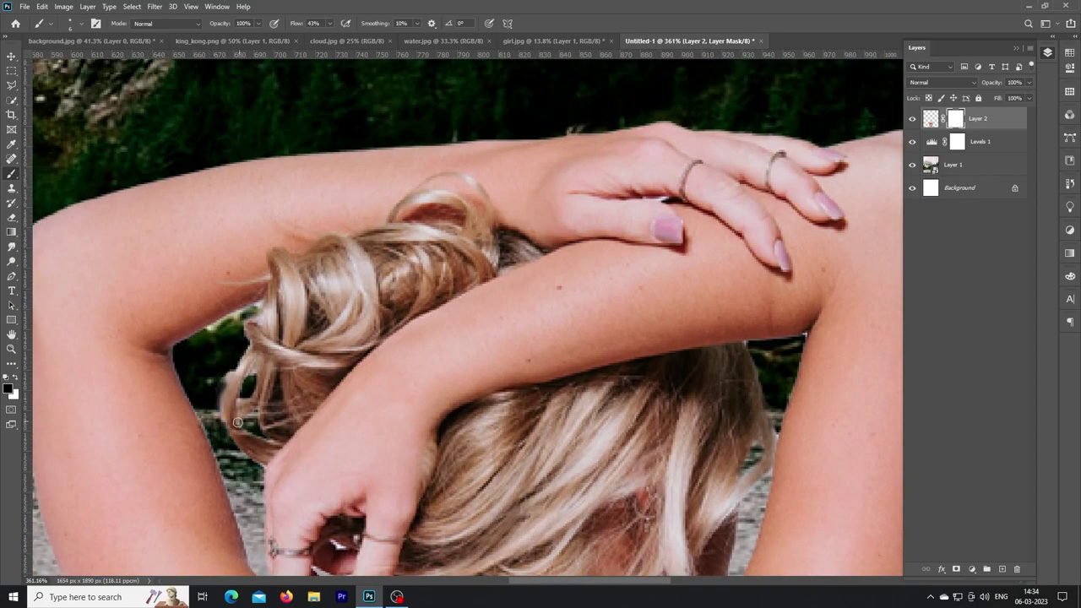
pyautogui.scroll(-3, 245, 380)
pyautogui.scroll(2, 260, 333)
# Fit the composite in view and nudge the woman into her final place
pyautogui.hotkey('ctrl', '0')
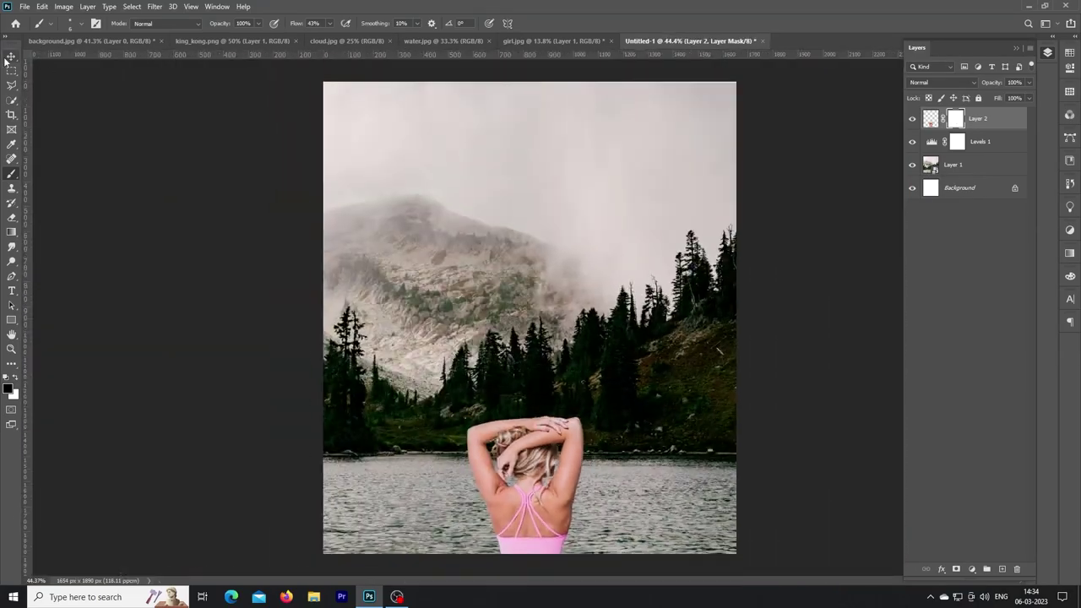
pyautogui.hotkey('ctrl', 't')
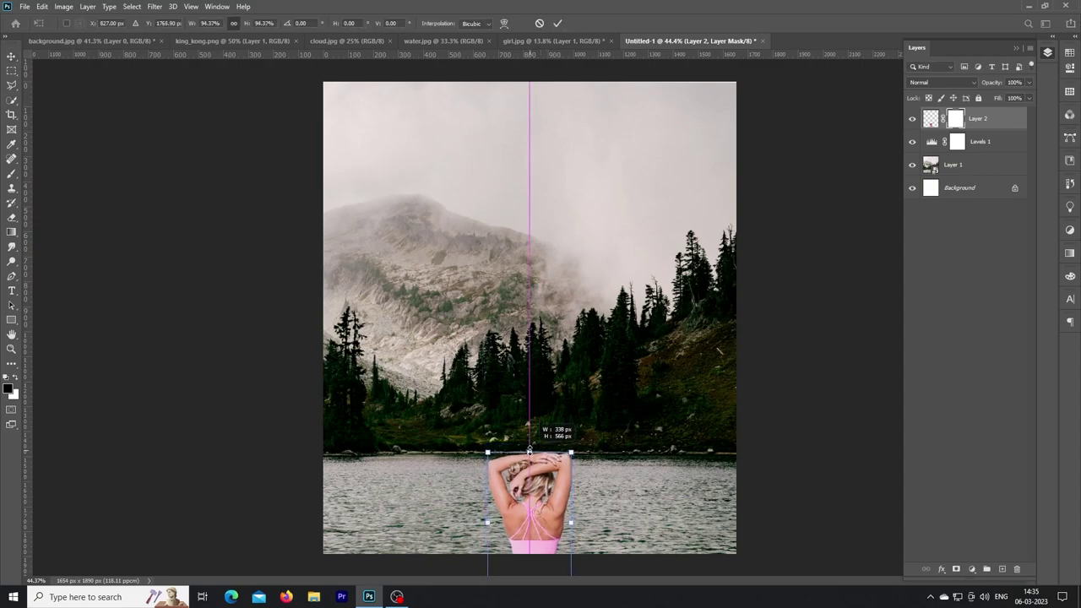
pyautogui.moveTo(532, 499); pyautogui.dragTo(532, 501)
pyautogui.click(557, 23)
# Add a Levels adjustment for the woman, dimming highlights and deepening shadows
pyautogui.click(971, 569)
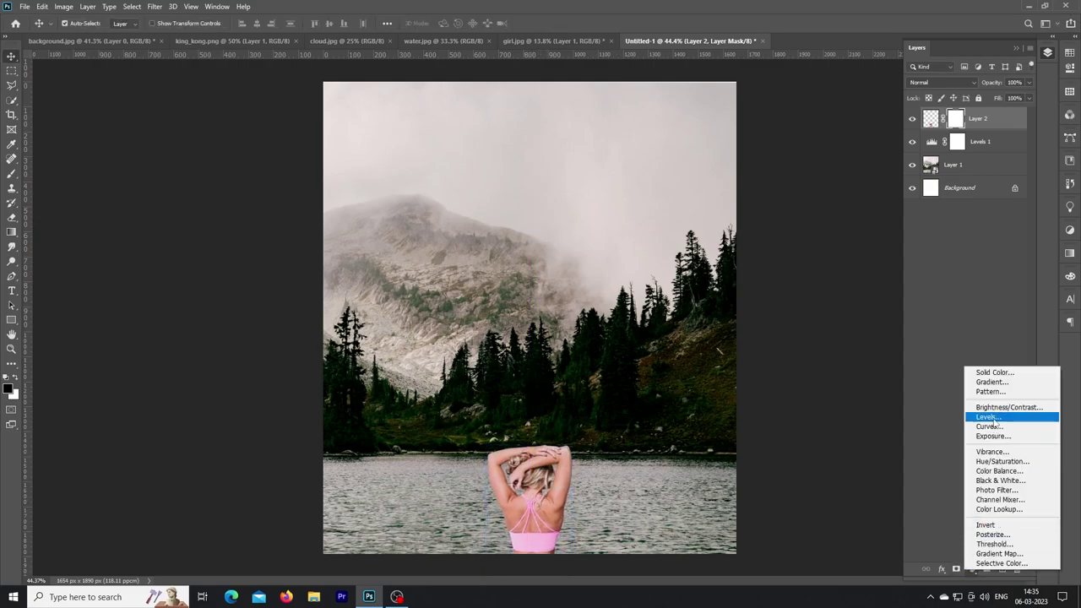
pyautogui.click(1001, 415)
pyautogui.moveTo(1043, 199); pyautogui.dragTo(1017, 200)
pyautogui.moveTo(922, 166); pyautogui.dragTo(934, 166)
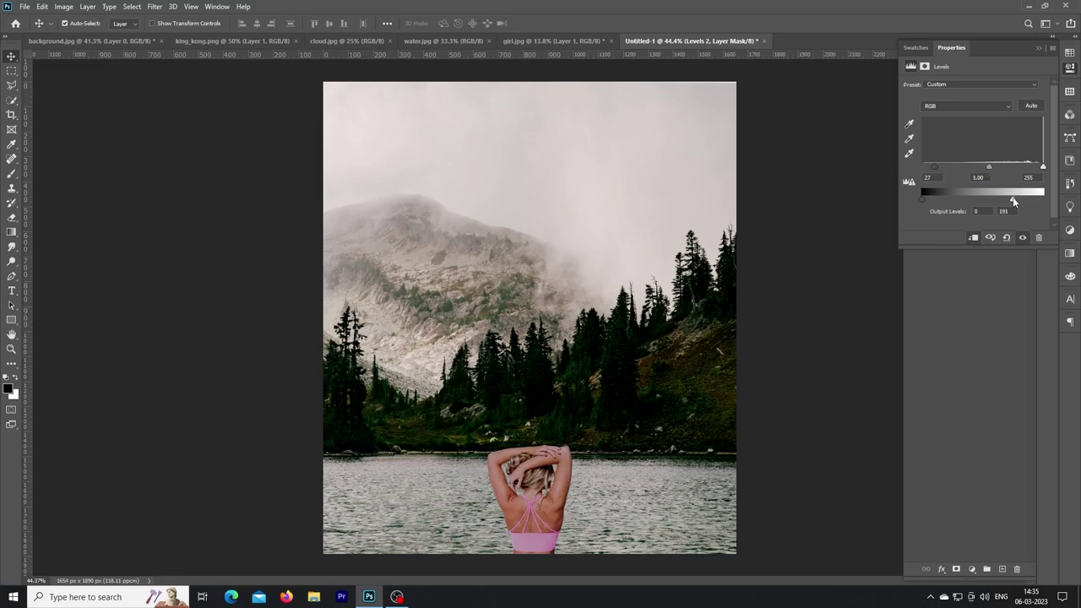
# Try a Color Balance adjustment on the woman, then delete it
pyautogui.click(971, 568)
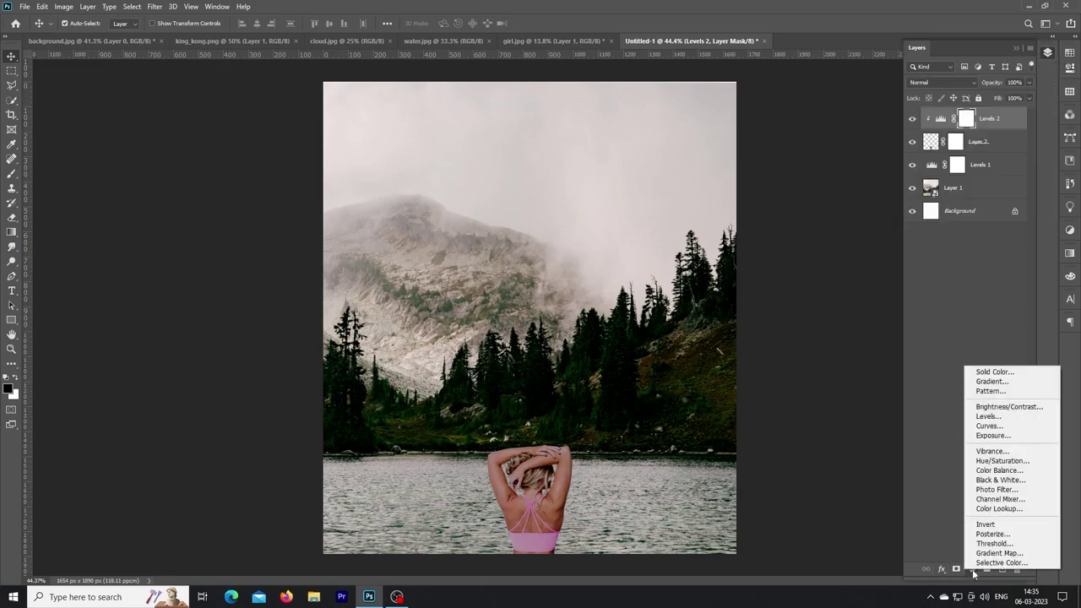
pyautogui.click(1001, 474)
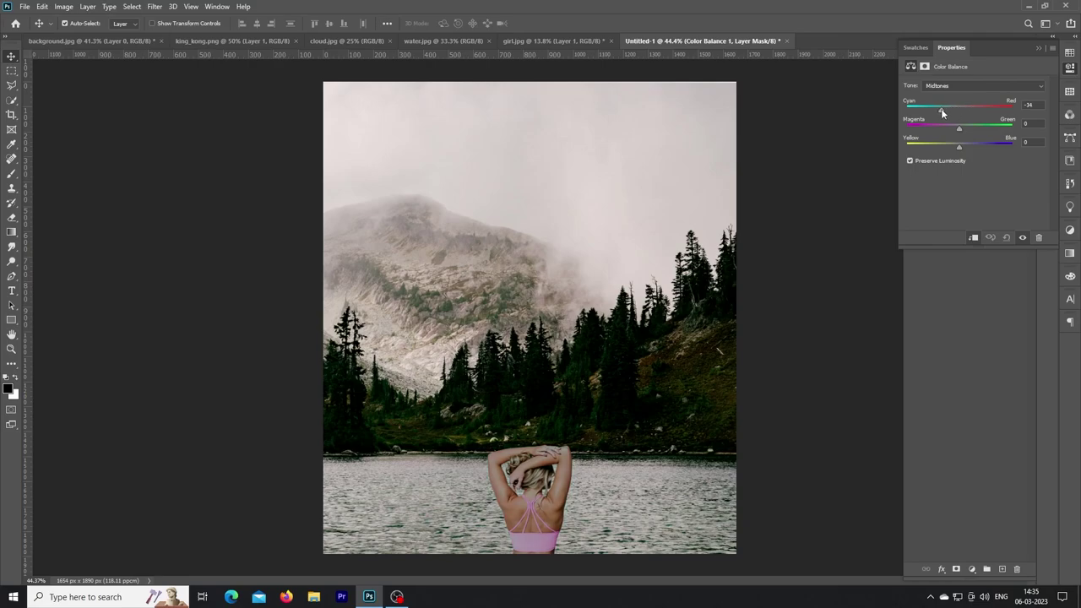
pyautogui.moveTo(958, 126); pyautogui.dragTo(964, 127)
pyautogui.click(1038, 238)
pyautogui.press('Return')
# Add a Hue/Saturation adjustment with Colorize, giving the woman a dark green tint
pyautogui.click(971, 568)
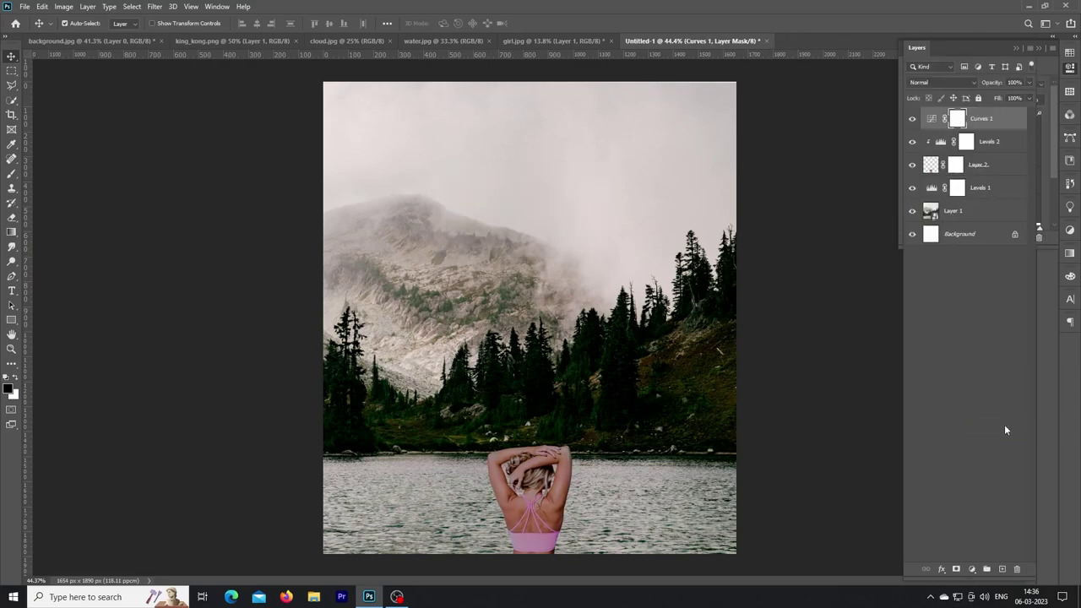
pyautogui.click(983, 437)
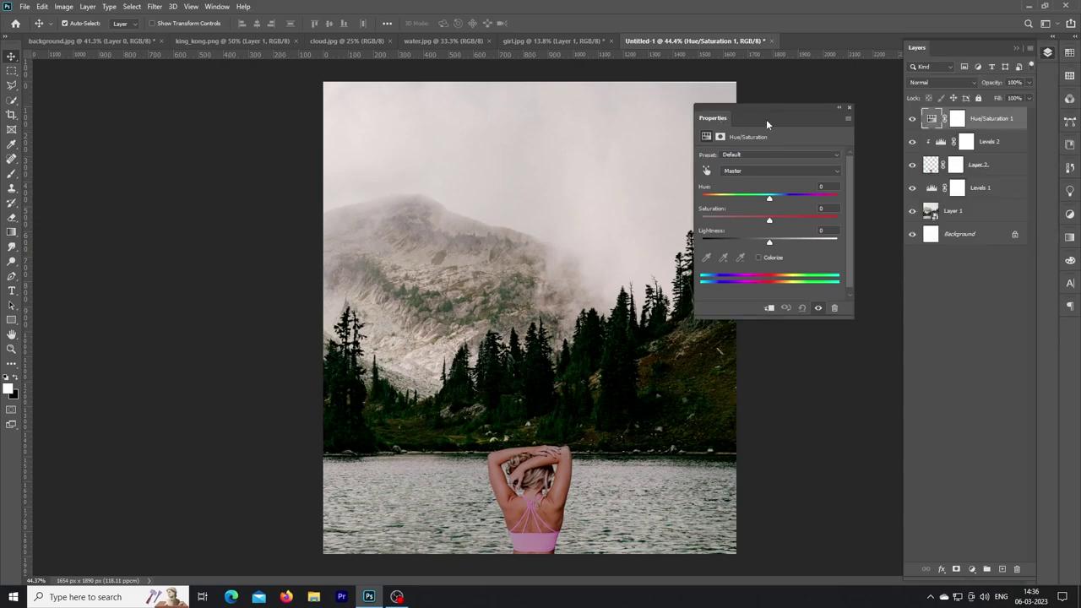
pyautogui.moveTo(765, 119); pyautogui.dragTo(793, 104)
pyautogui.click(798, 185)
pyautogui.moveTo(798, 186); pyautogui.dragTo(813, 184)
pyautogui.click(787, 247)
pyautogui.moveTo(732, 186); pyautogui.dragTo(781, 186)
pyautogui.moveTo(764, 209); pyautogui.dragTo(759, 211)
pyautogui.moveTo(798, 231)
pyautogui.mouseDown()
pyautogui.moveTo(771, 234)
pyautogui.moveTo(744, 210)
pyautogui.mouseUp()
pyautogui.moveTo(765, 231); pyautogui.dragTo(778, 231)
pyautogui.moveTo(781, 186); pyautogui.dragTo(778, 188)
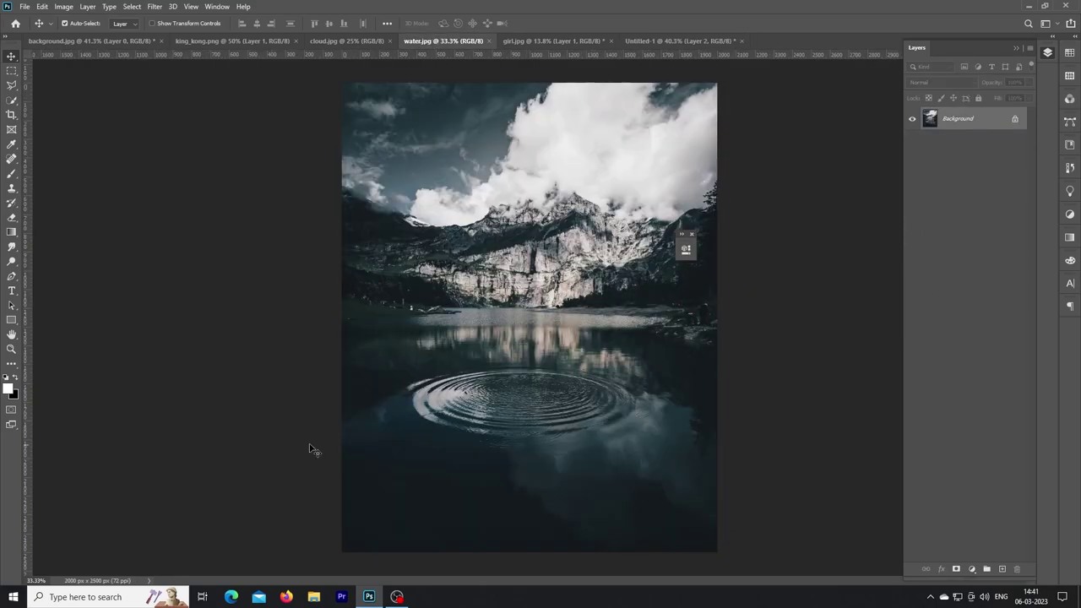
# Quick-select the ripple rings in the water photo
pyautogui.press('w')
pyautogui.moveTo(507, 395)
pyautogui.mouseDown()
pyautogui.moveTo(584, 396)
pyautogui.moveTo(569, 427)
pyautogui.mouseUp()
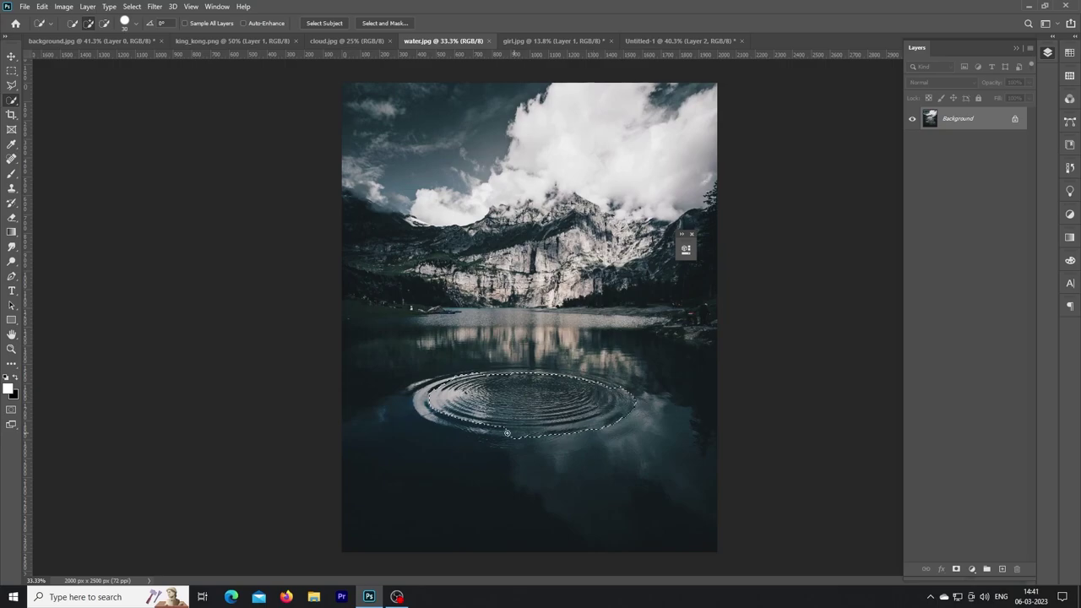
pyautogui.click(13, 57)
pyautogui.press('w')
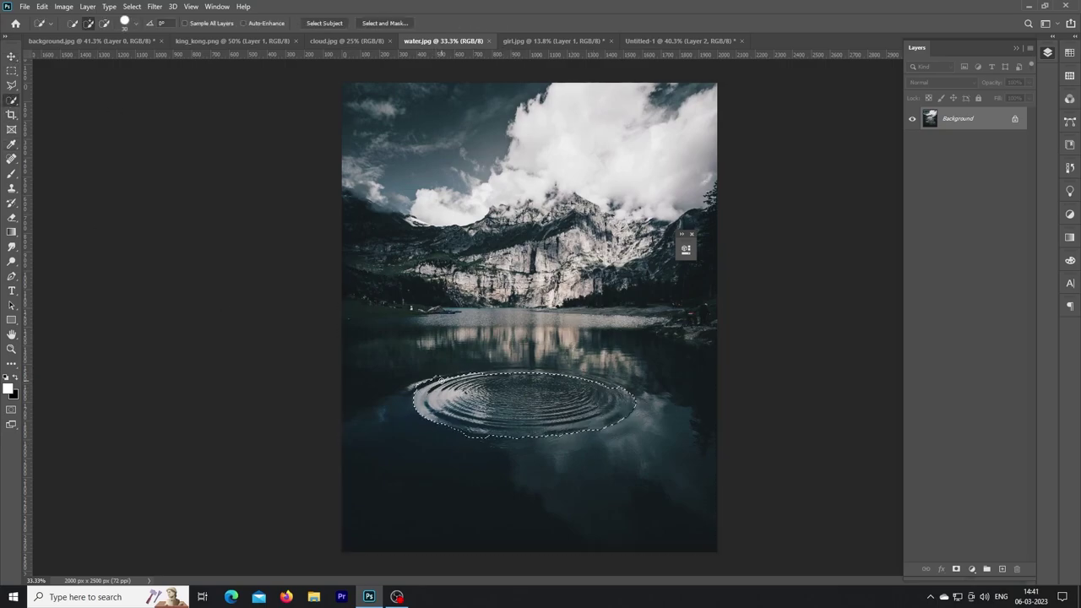
# Extend the ripple selection with the Lasso and drag it into Untitled-1
pyautogui.press('l')
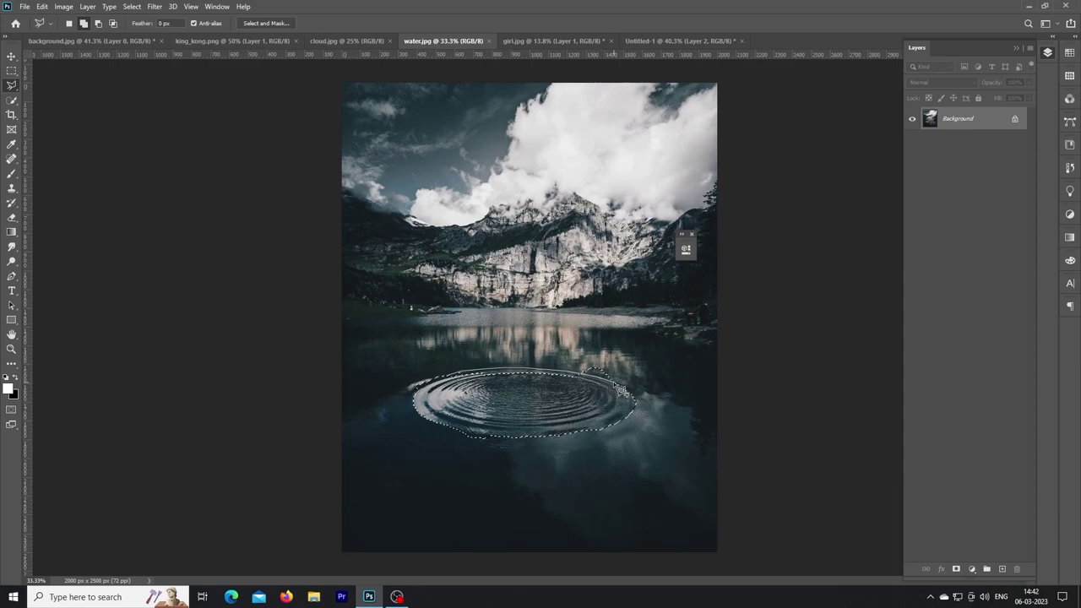
pyautogui.moveTo(621, 388); pyautogui.dragTo(453, 377)
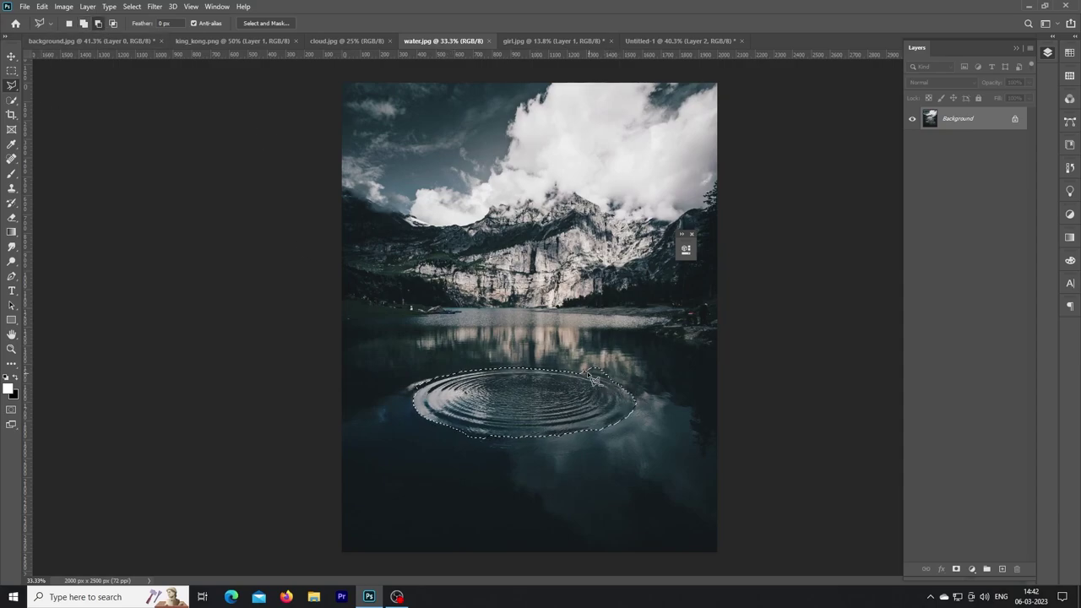
pyautogui.press('v')
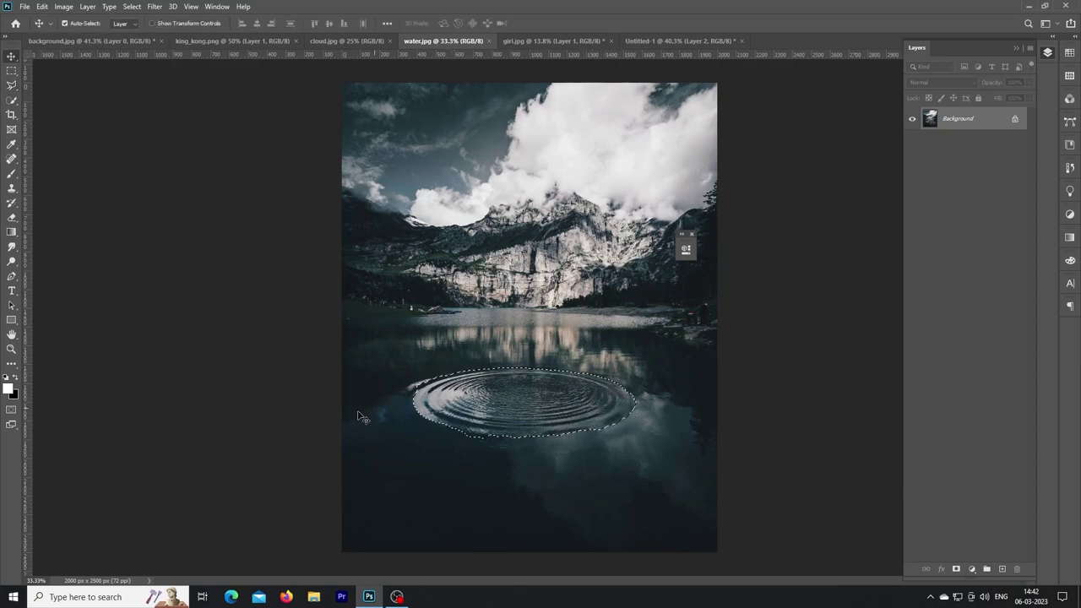
pyautogui.moveTo(524, 403); pyautogui.dragTo(542, 540)
# Set Layer 3 to Screen and clip a darkening Levels adjustment to it
pyautogui.click(942, 81)
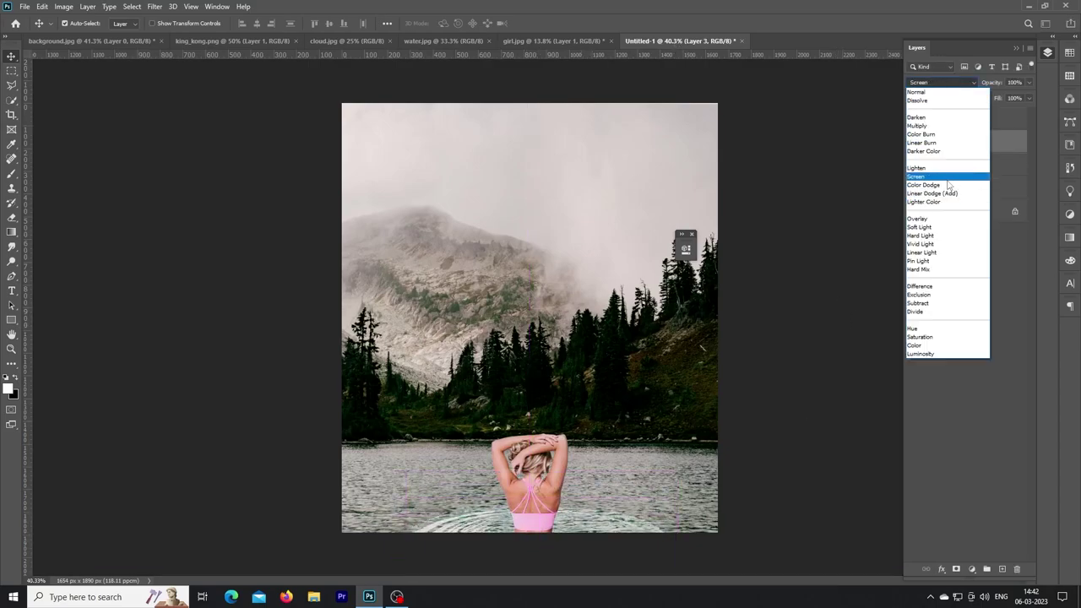
pyautogui.click(947, 178)
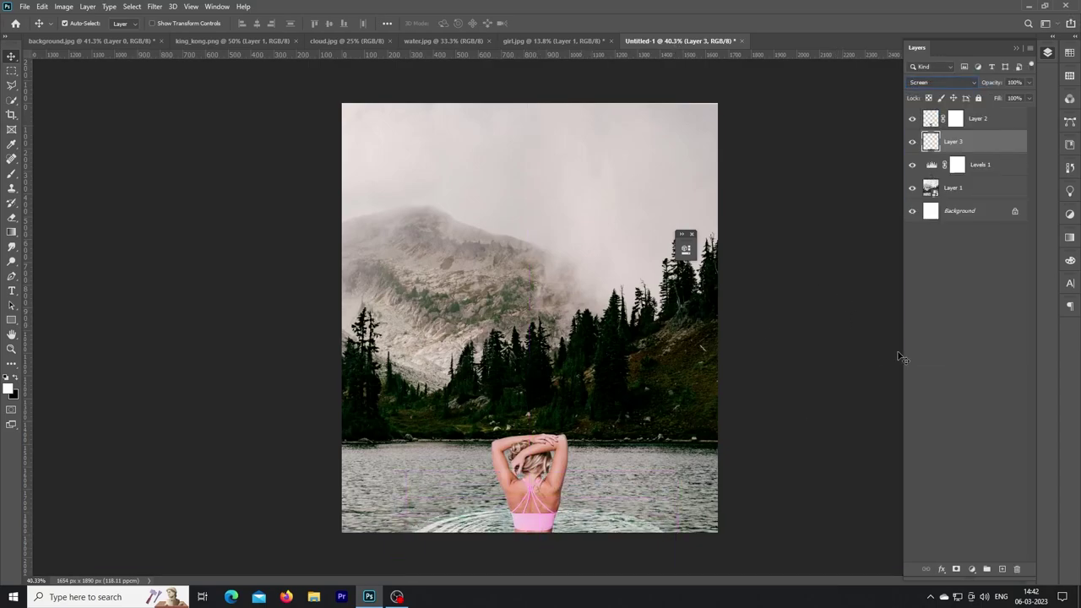
pyautogui.click(971, 570)
pyautogui.click(997, 419)
pyautogui.moveTo(538, 364); pyautogui.dragTo(568, 369)
pyautogui.hotkey('ctrl', 'alt', 'g')
pyautogui.moveTo(656, 247); pyautogui.dragTo(883, 126)
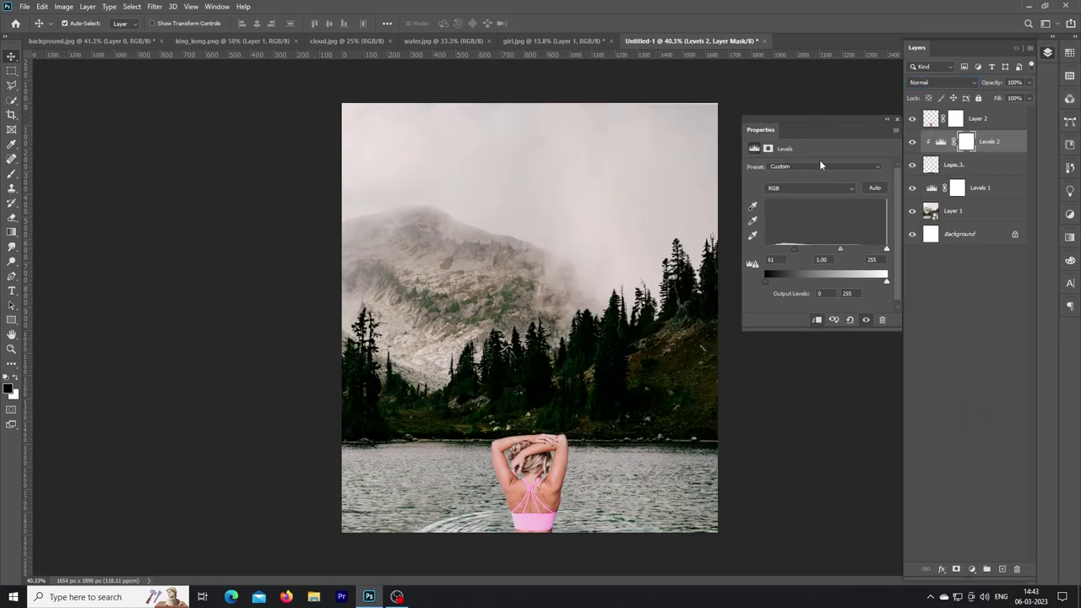
pyautogui.doubleClick(884, 126)
pyautogui.click(931, 121)
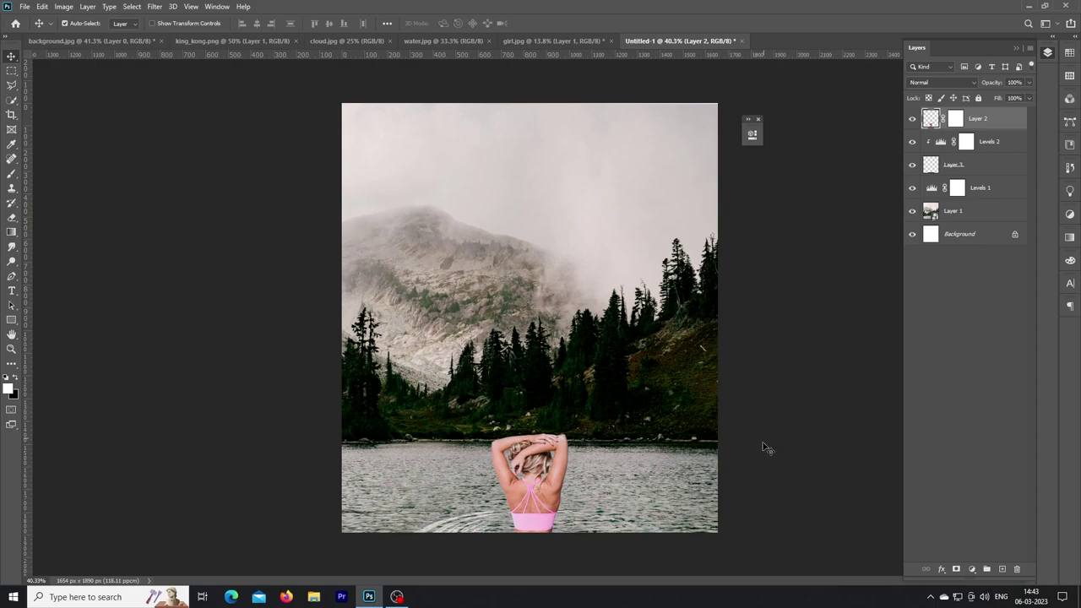
# Drag another ripple in as Layer 4 beneath Levels 2 and set it to Screen
pyautogui.click(557, 40)
pyautogui.click(443, 40)
pyautogui.moveTo(519, 472); pyautogui.dragTo(627, 483)
pyautogui.hotkey('ctrl', '[')
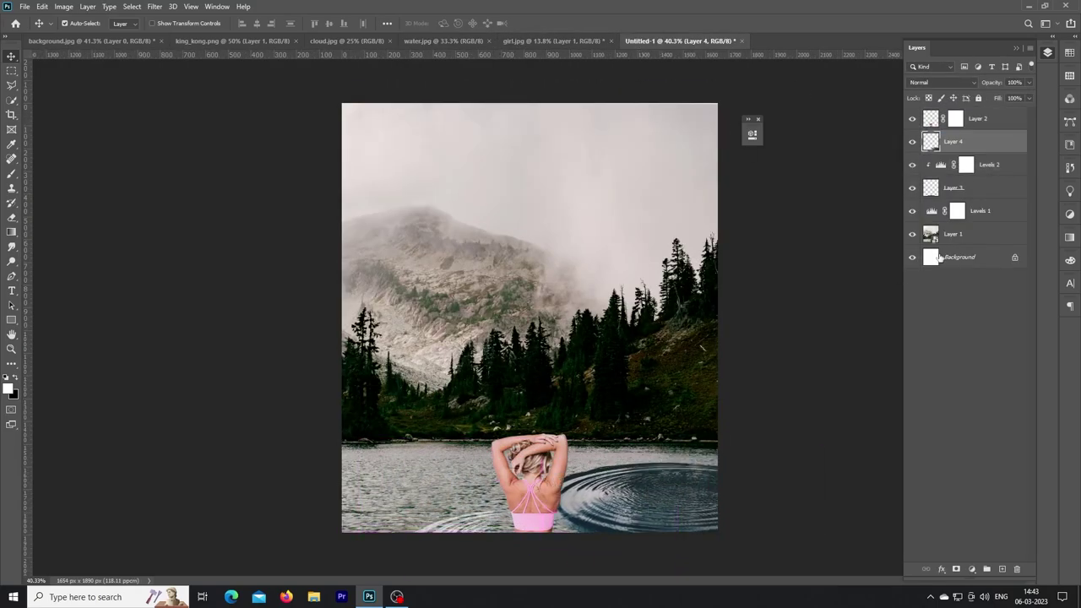
pyautogui.moveTo(978, 143)
pyautogui.mouseDown()
pyautogui.moveTo(978, 184)
pyautogui.moveTo(981, 145)
pyautogui.mouseUp()
pyautogui.click(932, 82)
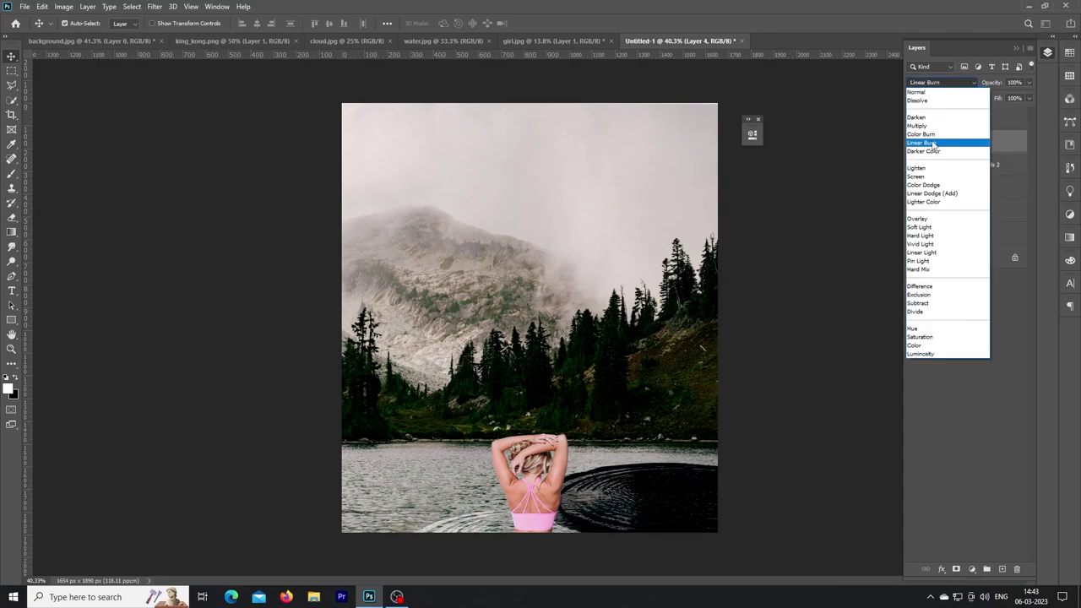
pyautogui.click(929, 179)
# Duplicate the Levels adjustment above Layer 4 and ready a large, full-flow brush for its mask
pyautogui.moveTo(996, 169); pyautogui.dragTo(997, 137)
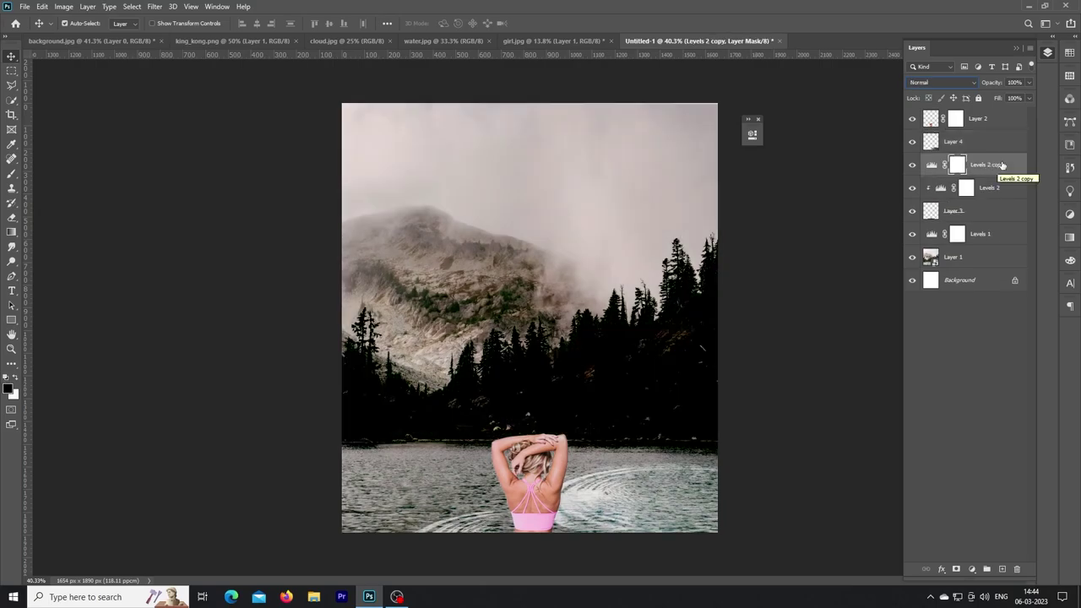
pyautogui.click(945, 146)
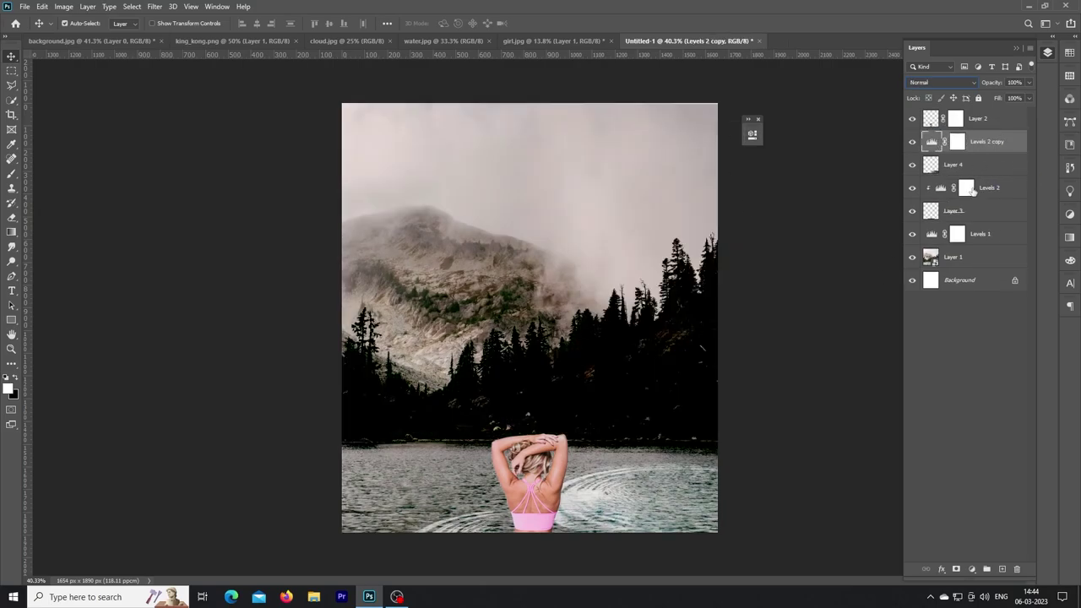
pyautogui.click(13, 176)
pyautogui.press(']')
pyautogui.press(']')
pyautogui.press(']')
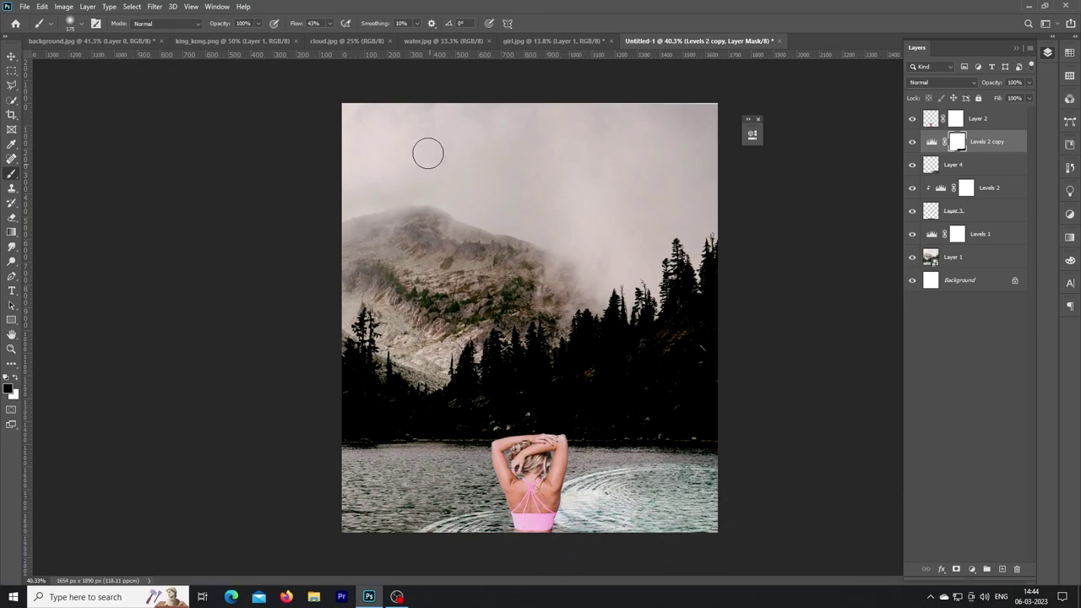
pyautogui.hotkey('shift', '0')
# Bring in a third ripple as Layer 5, enlarge it to about 121%, set to Screen
pyautogui.click(11, 56)
pyautogui.click(443, 41)
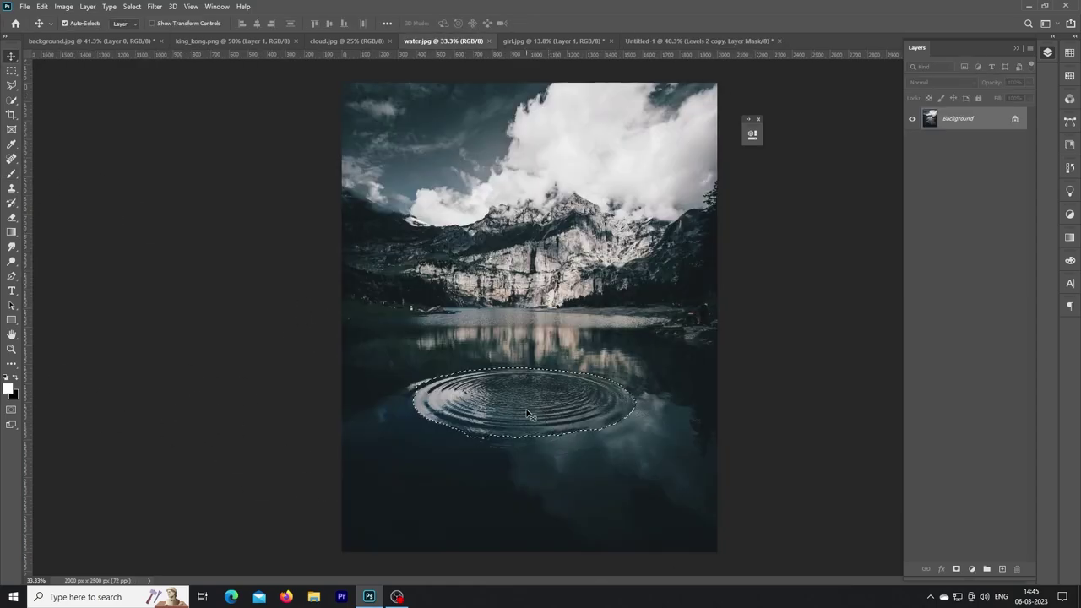
pyautogui.moveTo(495, 396); pyautogui.dragTo(535, 500)
pyautogui.hotkey('ctrl', 't')
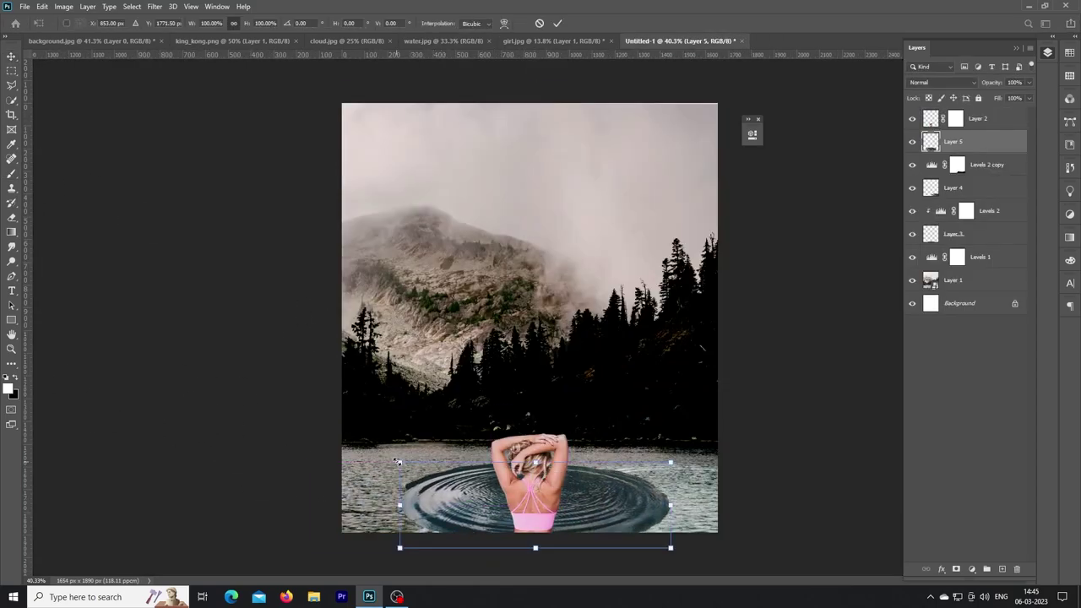
pyautogui.moveTo(397, 546); pyautogui.dragTo(321, 560)
pyautogui.press('Return')
pyautogui.click(942, 81)
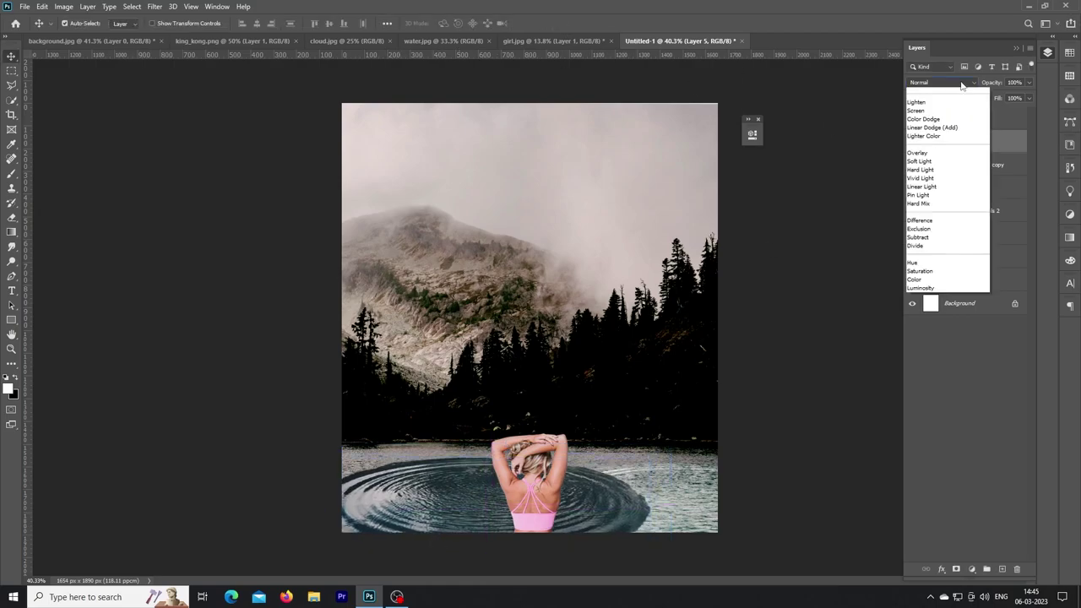
pyautogui.click(954, 180)
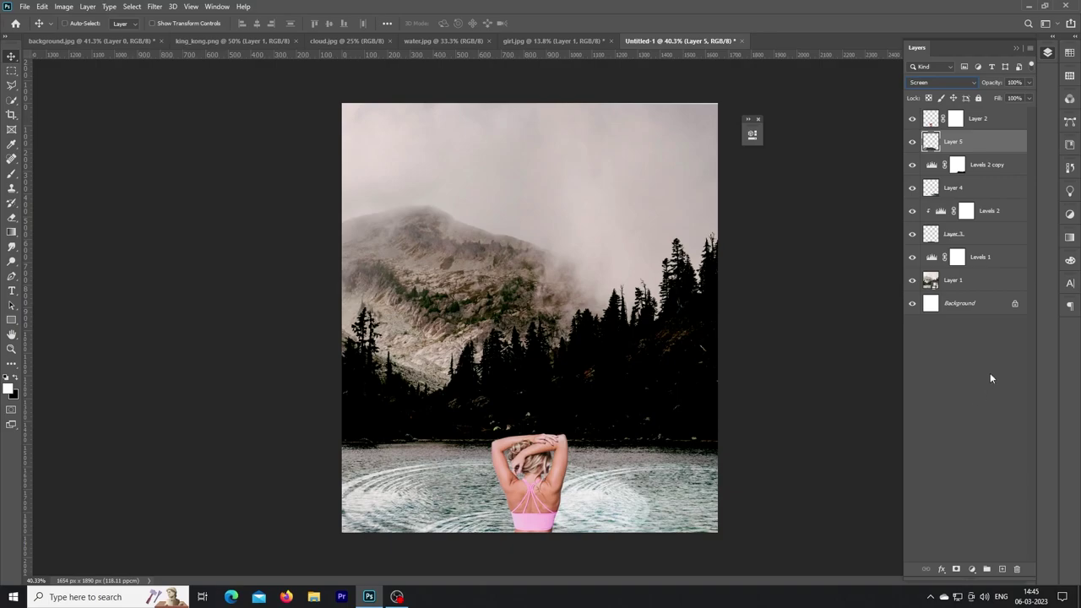
# Remove Layer 5, Layer 4 and the Levels adjustments, leaving one ripple layer
pyautogui.press('Delete')
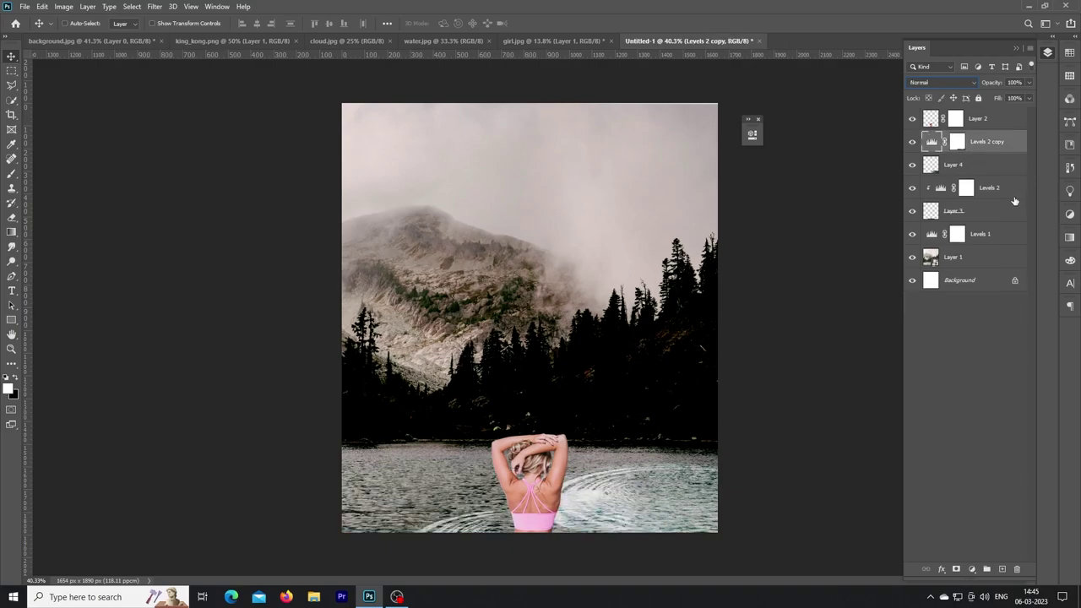
pyautogui.hotkey('ctrl', '[')
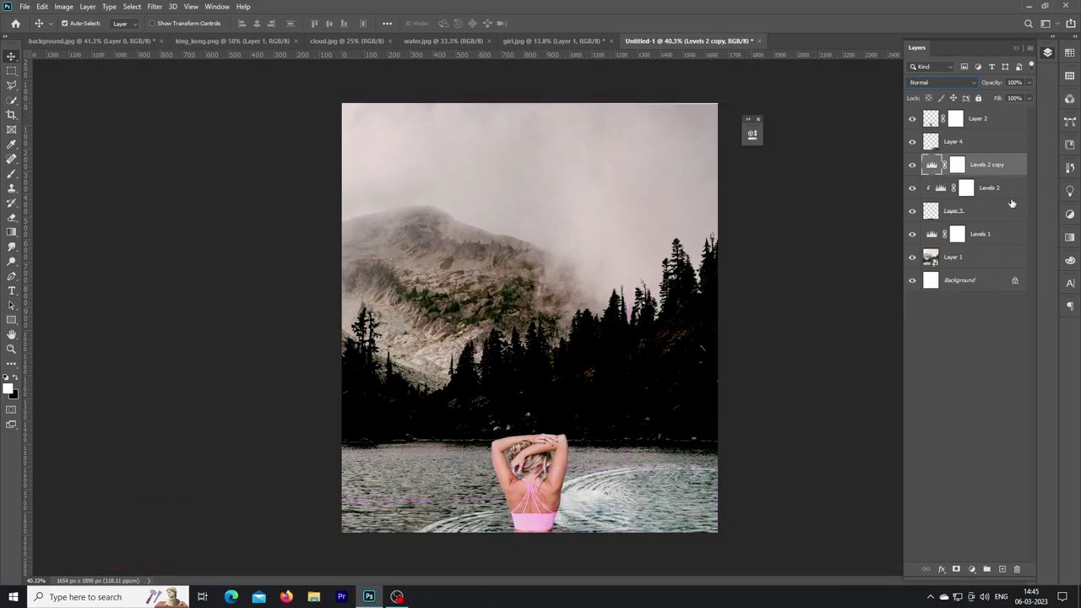
pyautogui.moveTo(975, 167); pyautogui.dragTo(945, 145)
pyautogui.click(939, 165)
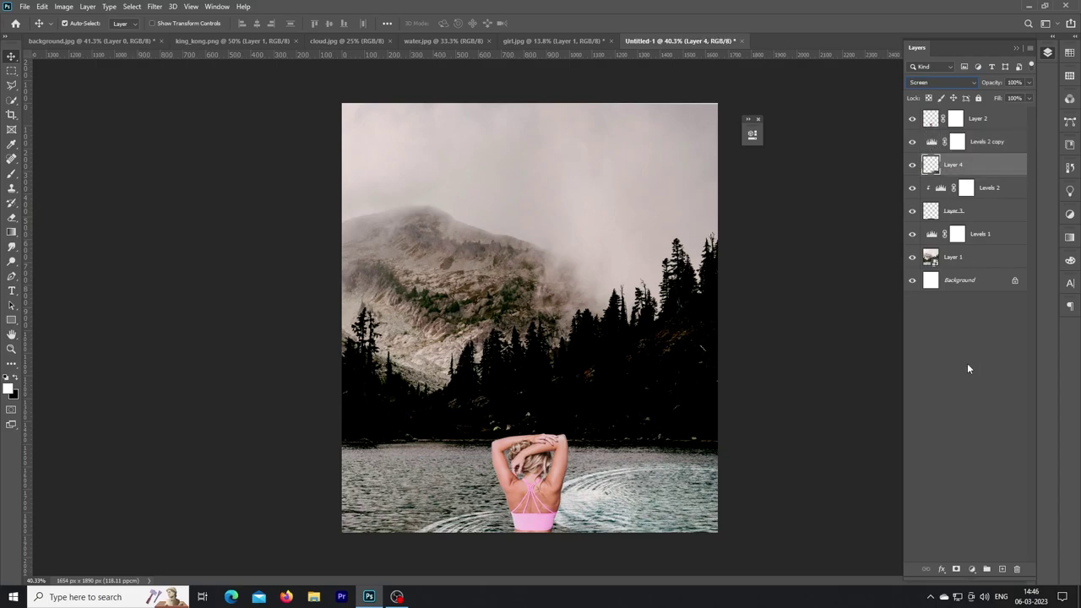
pyautogui.hotkey('ctrl', 'z')
pyautogui.hotkey('ctrl', 'z')
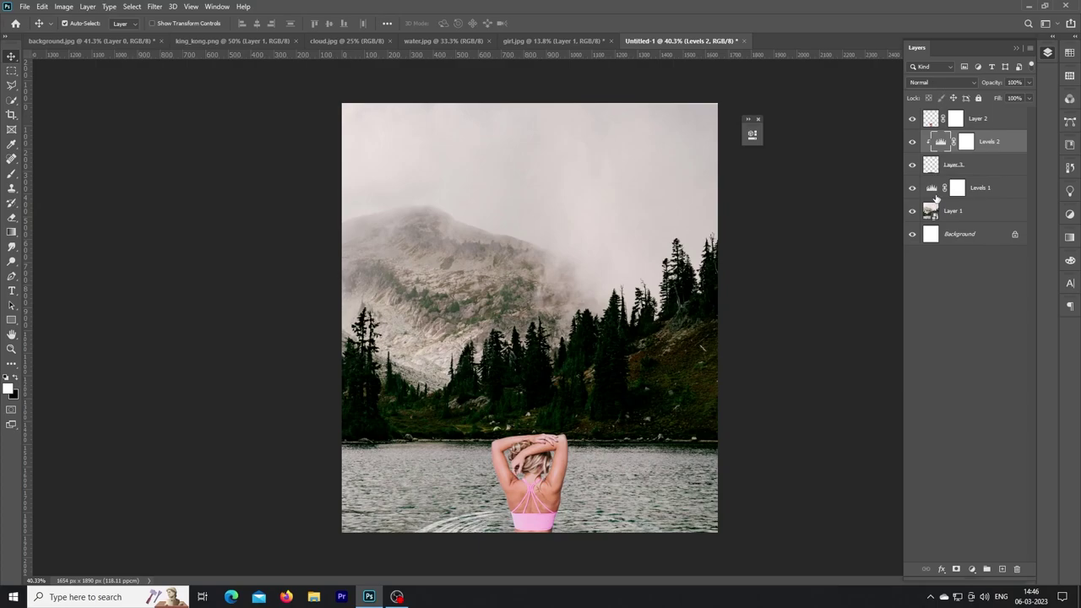
pyautogui.hotkey('ctrl', 'z')
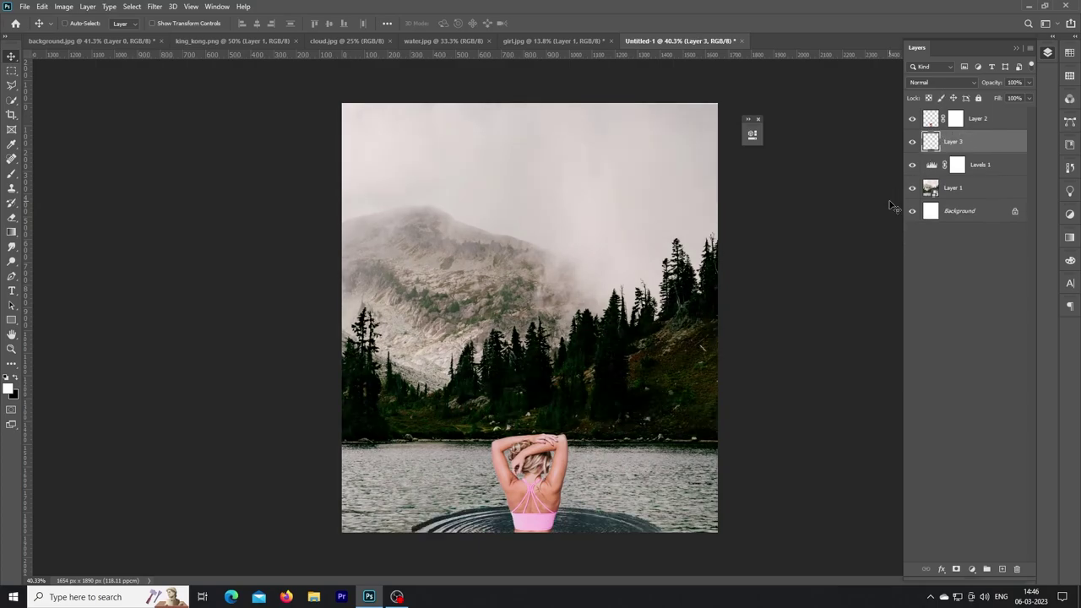
# Enlarge Layer 3 to about 247% across the lake and change its blend mode
pyautogui.hotkey('ctrl', 't')
pyautogui.moveTo(598, 525); pyautogui.dragTo(523, 450)
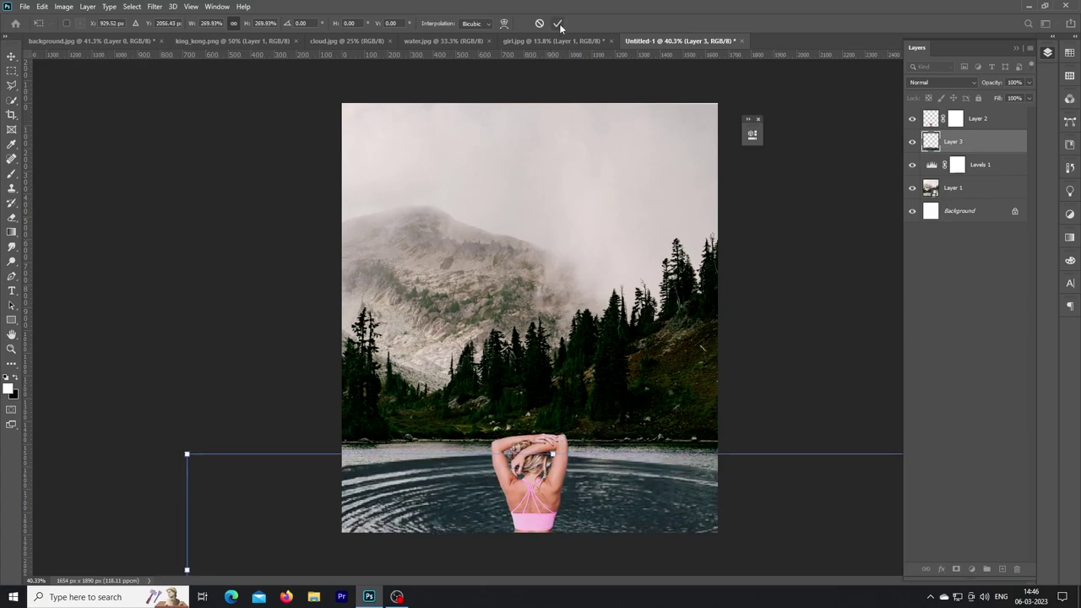
pyautogui.click(557, 23)
pyautogui.click(942, 82)
pyautogui.click(931, 193)
# Add a second ripple copy beneath the girl and merge it with Layer 3, set to Screen
pyautogui.click(436, 41)
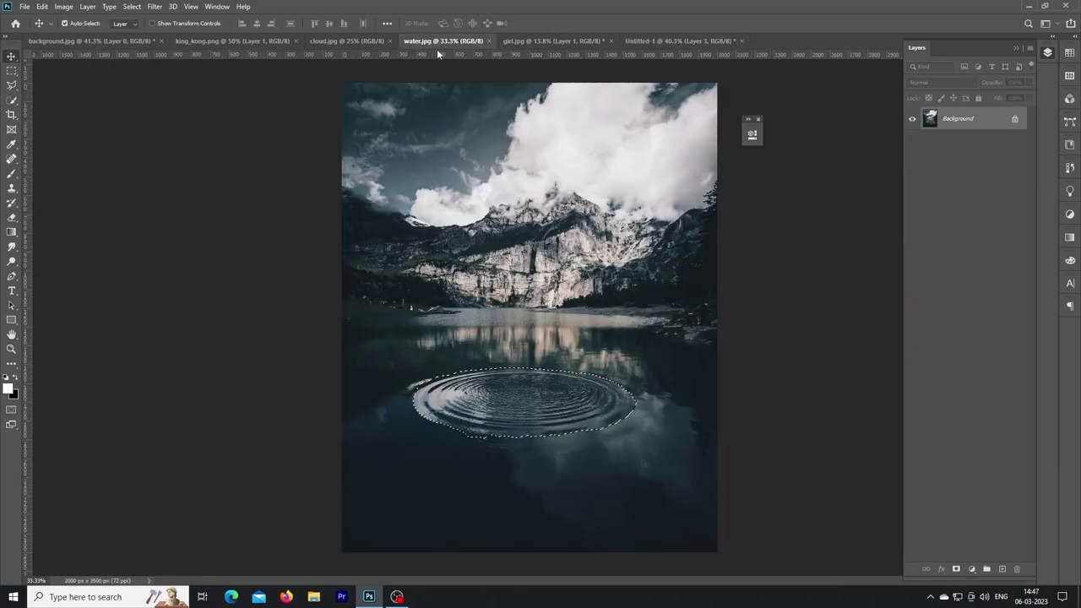
pyautogui.click(655, 40)
pyautogui.moveTo(655, 41); pyautogui.dragTo(532, 506)
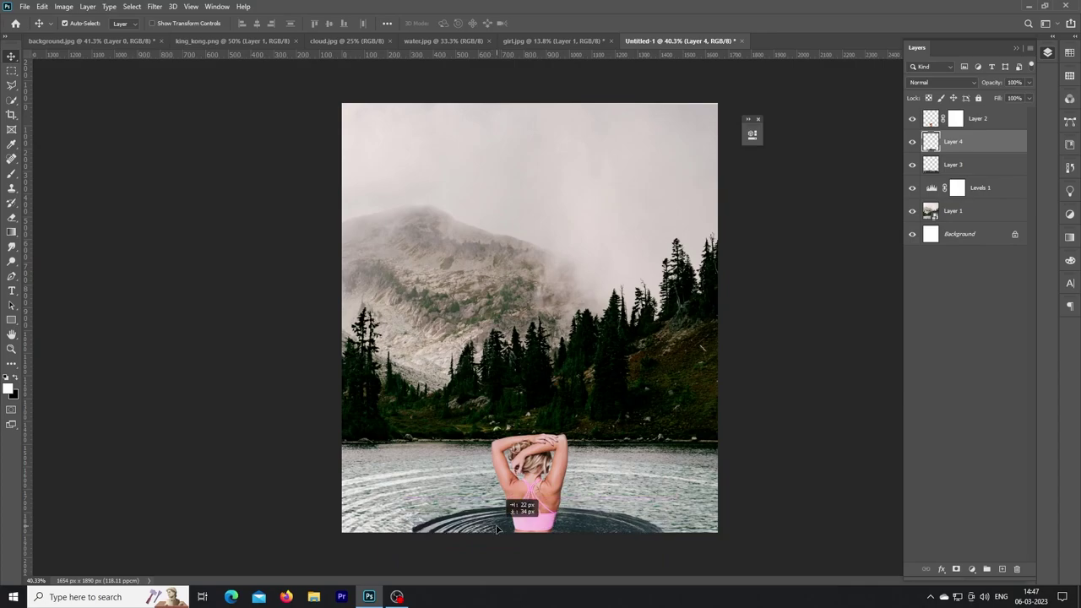
pyautogui.click(942, 82)
pyautogui.click(920, 176)
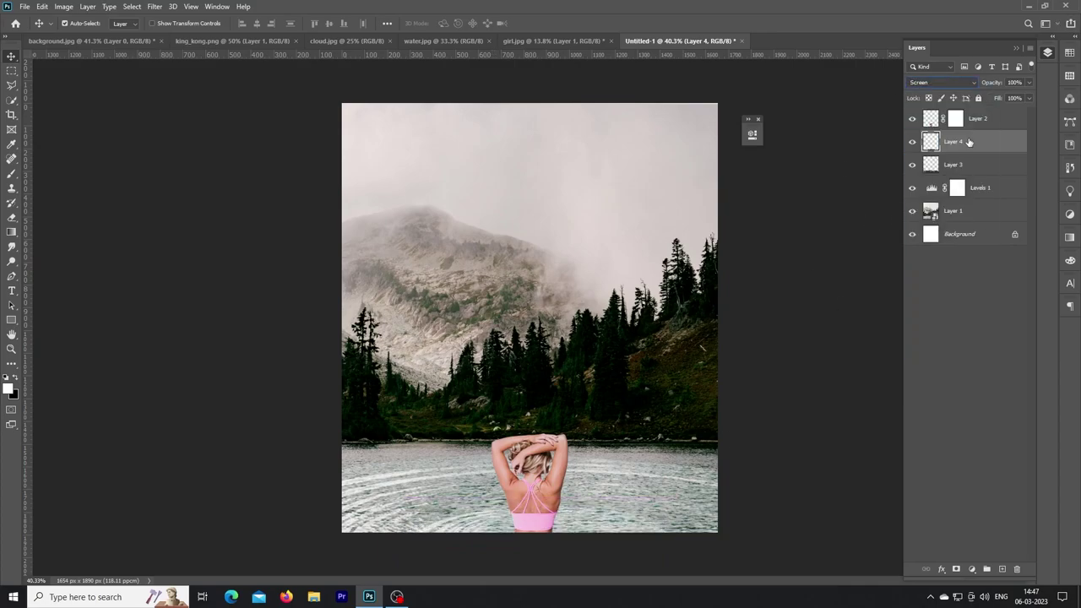
pyautogui.keyDown('shift'); pyautogui.click(988, 166); pyautogui.keyUp('shift')
pyautogui.rightClick(1002, 200)
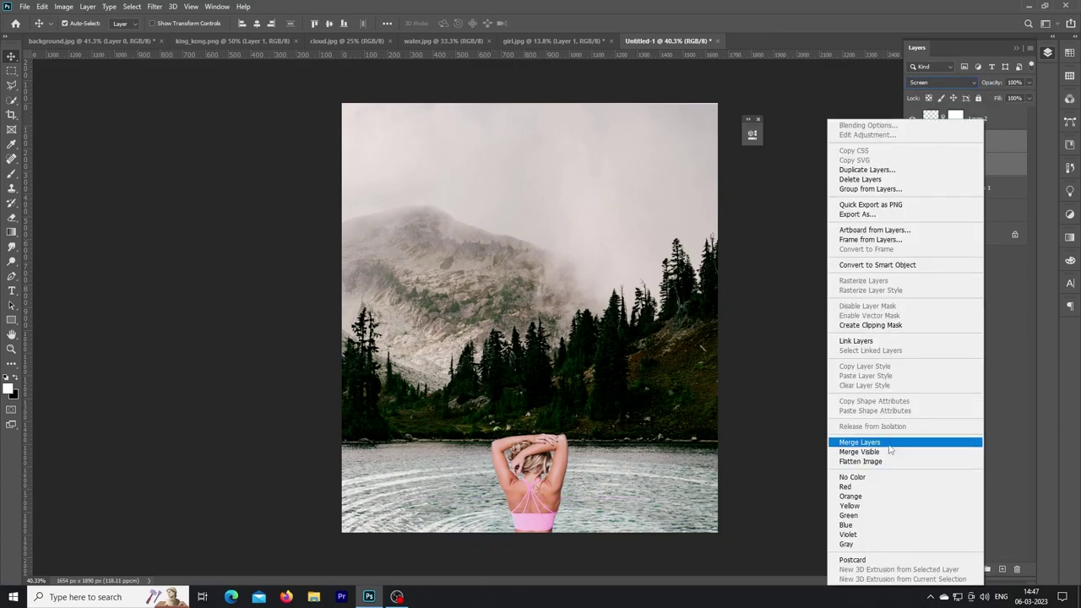
pyautogui.click(886, 440)
pyautogui.click(942, 82)
pyautogui.click(956, 169)
# Darken the merged ripple with a clipped Levels adjustment by raising the black input
pyautogui.click(971, 568)
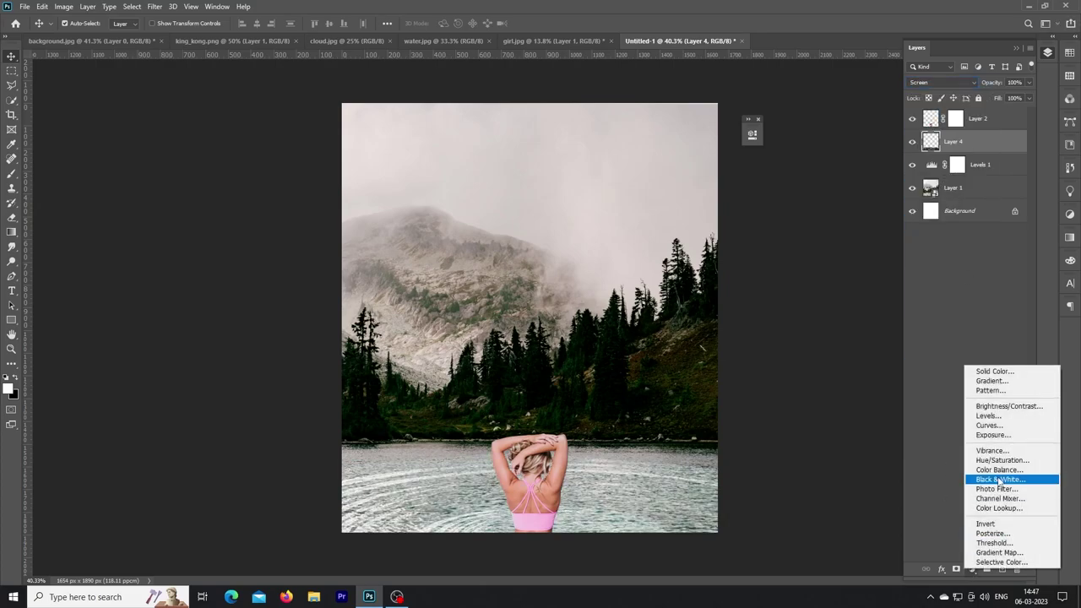
pyautogui.click(992, 416)
pyautogui.moveTo(605, 249); pyautogui.dragTo(639, 250)
pyautogui.click(655, 320)
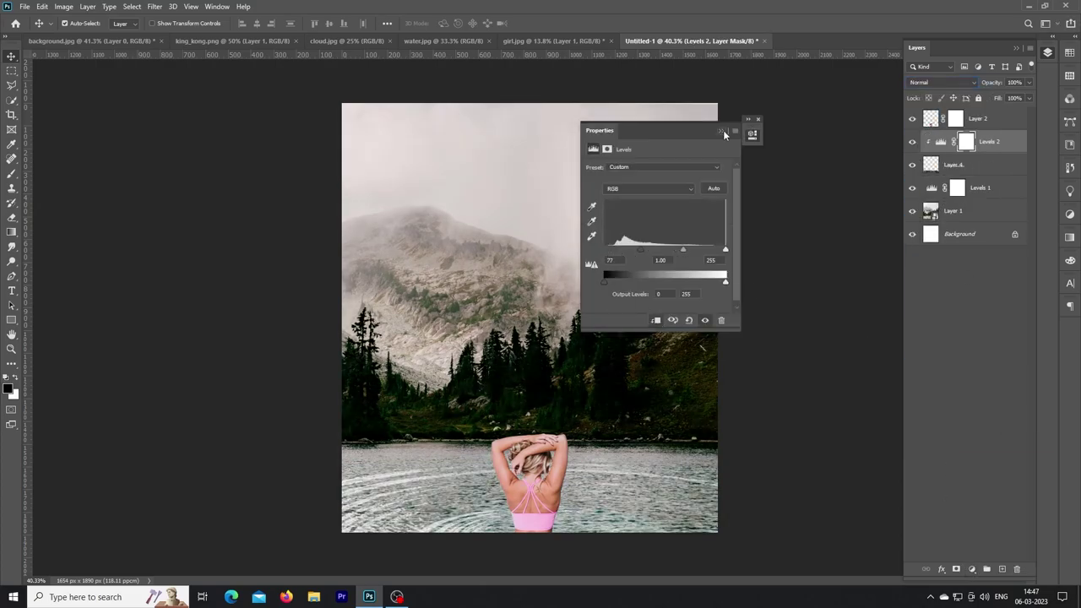
pyautogui.click(722, 132)
# Group Levels 1 and Layer 1 into a group named background
pyautogui.click(932, 120)
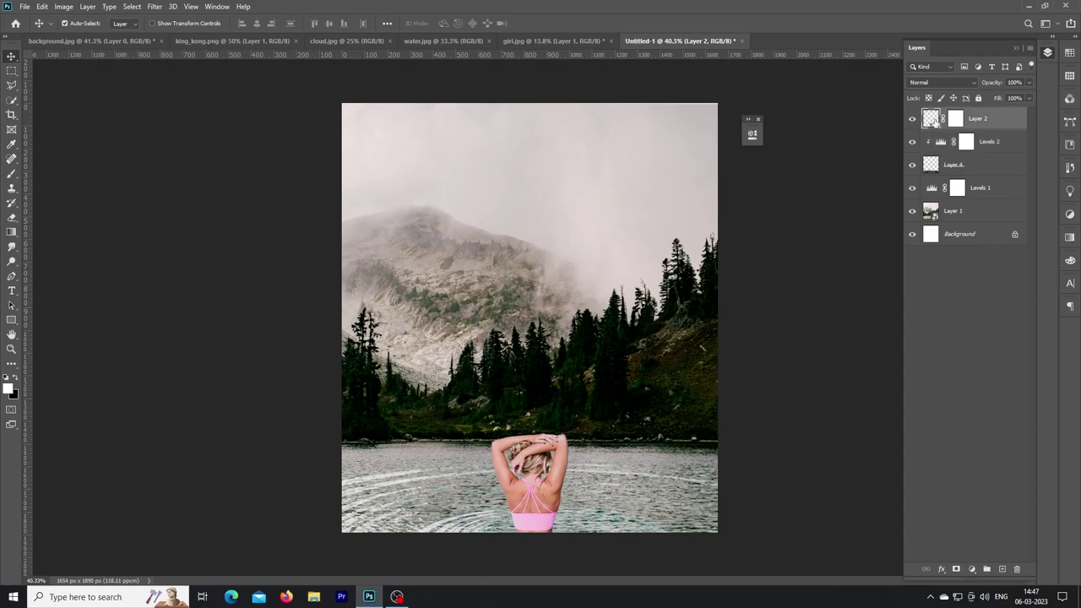
pyautogui.click(985, 218)
pyautogui.keyDown('shift'); pyautogui.click(994, 193); pyautogui.keyUp('shift')
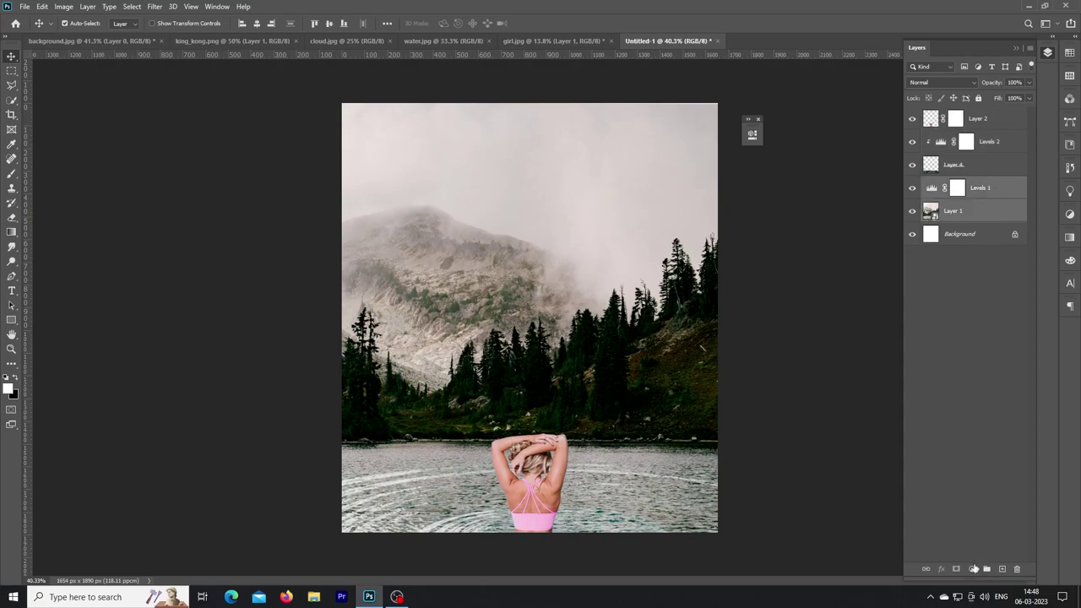
pyautogui.hotkey('ctrl', 'g')
pyautogui.write('background')
pyautogui.click(946, 261)
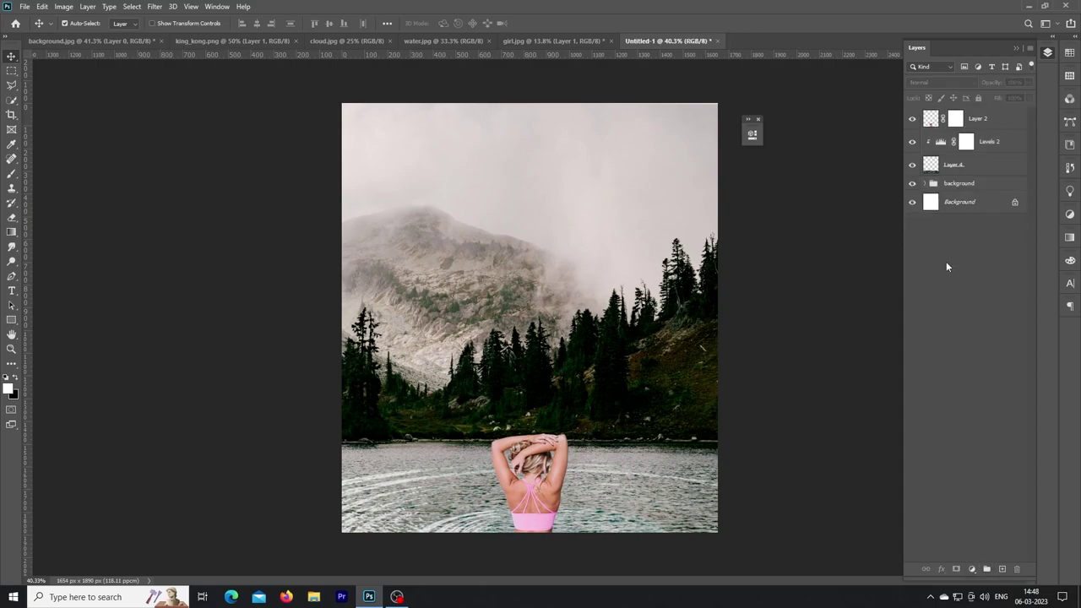
# Group Levels 2 and Layer 4 into a group named water
pyautogui.click(954, 164)
pyautogui.keyDown('shift'); pyautogui.click(988, 141); pyautogui.keyUp('shift')
pyautogui.moveTo(988, 141); pyautogui.dragTo(986, 568)
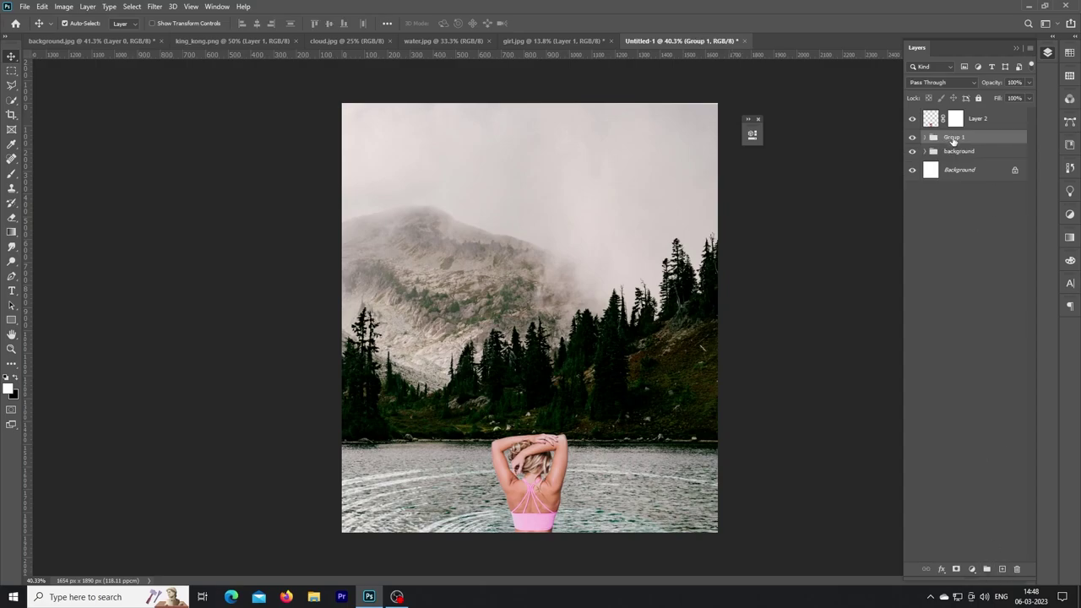
pyautogui.write('ater')
pyautogui.click(945, 194)
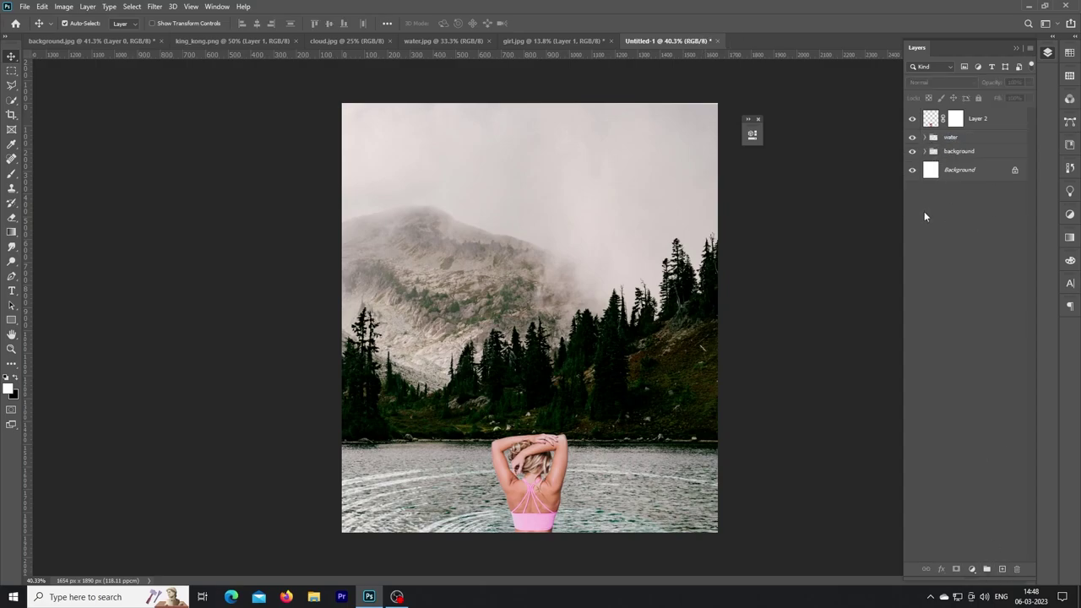
# Try a Channel Mixer adjustment on the woman's layer, then delete it
pyautogui.click(931, 119)
pyautogui.click(971, 568)
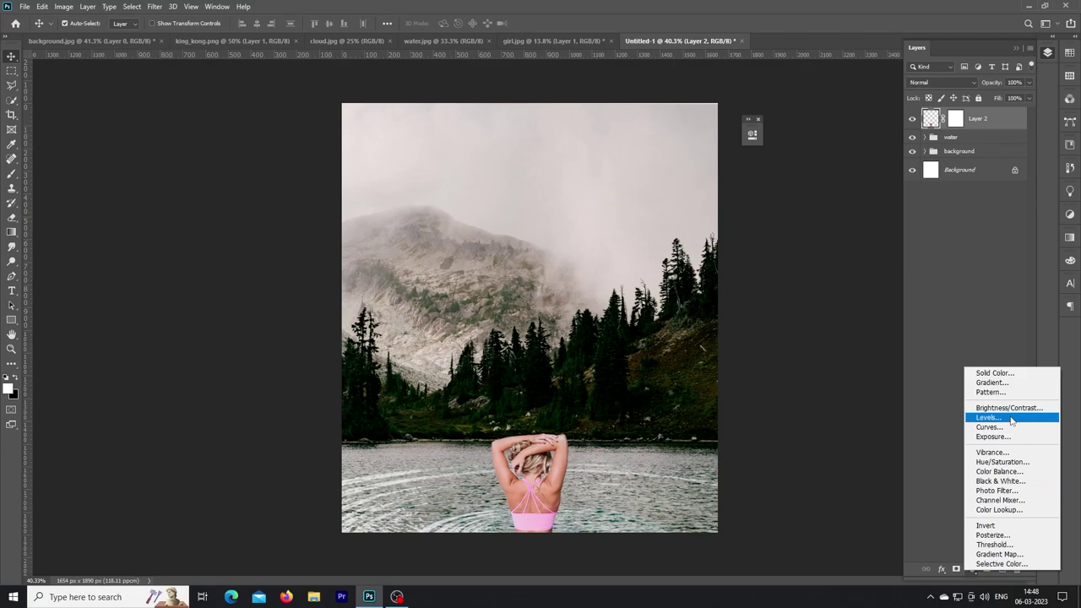
pyautogui.click(999, 500)
pyautogui.moveTo(662, 128); pyautogui.dragTo(803, 144)
pyautogui.click(848, 331)
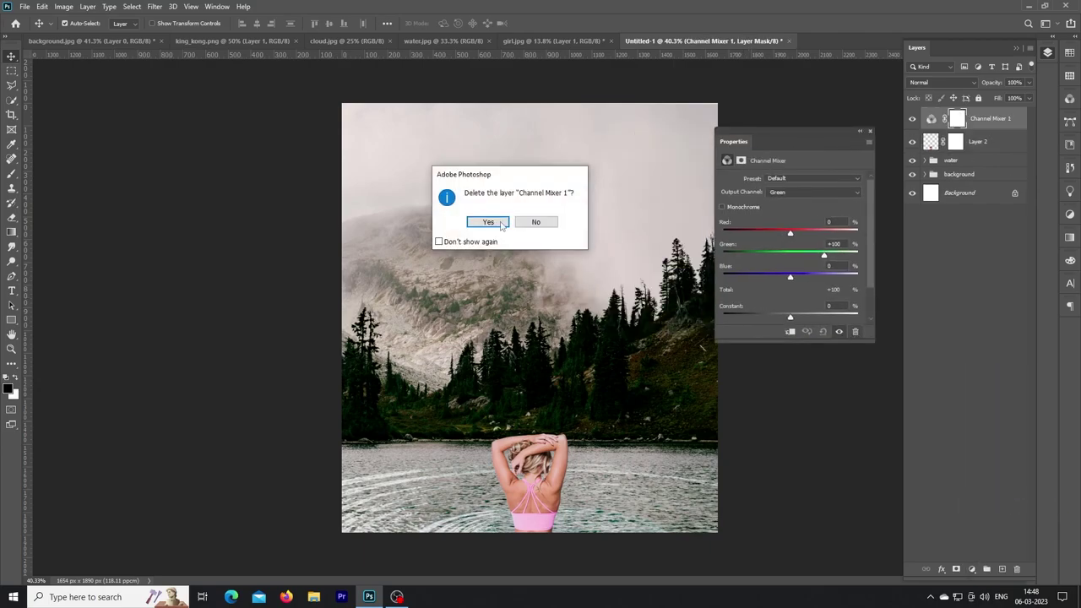
pyautogui.click(489, 222)
# Add Selective Color: adjust Reds cyan, push Magentas cyan to +100 and lower their black
pyautogui.click(971, 568)
pyautogui.moveTo(789, 213); pyautogui.dragTo(757, 213)
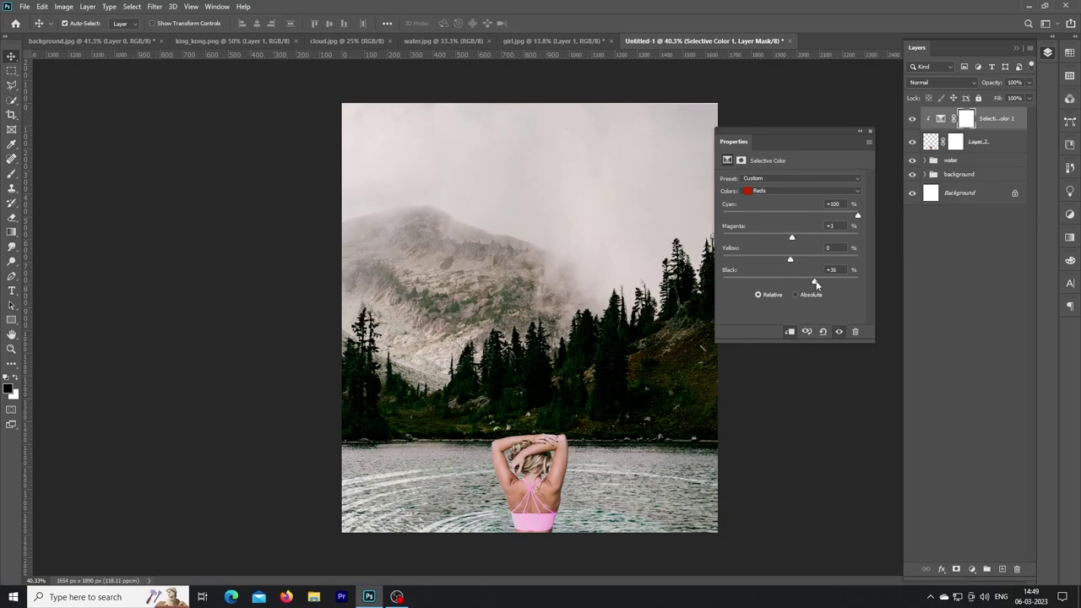
pyautogui.click(829, 190)
pyautogui.click(794, 247)
pyautogui.moveTo(790, 216); pyautogui.dragTo(858, 216)
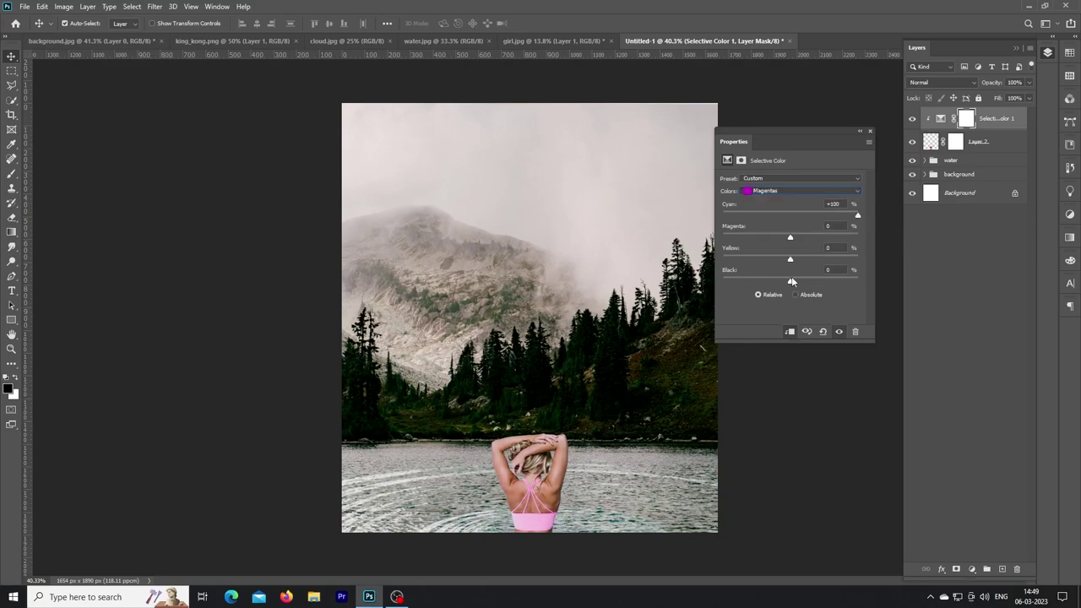
pyautogui.moveTo(858, 283); pyautogui.dragTo(803, 283)
# In Selective Color Whites, bring yellow back near zero and change the black amount
pyautogui.click(813, 190)
pyautogui.click(852, 221)
pyautogui.click(851, 191)
pyautogui.click(790, 245)
pyautogui.moveTo(853, 260); pyautogui.dragTo(787, 259)
pyautogui.moveTo(790, 281); pyautogui.dragTo(855, 282)
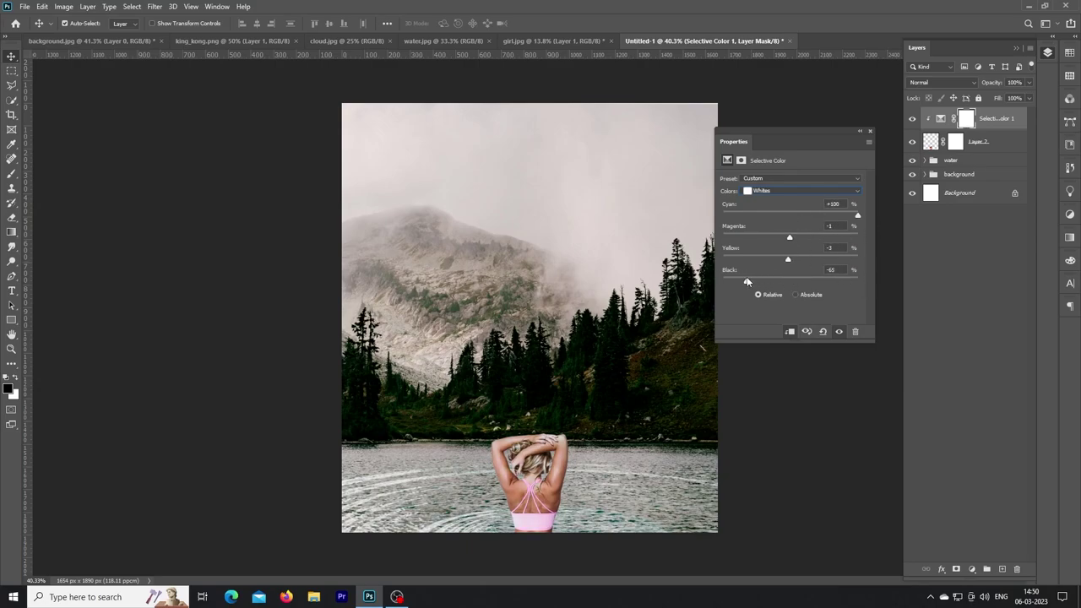
pyautogui.click(859, 131)
# Add an Exposure adjustment and lower the exposure to darken the woman
pyautogui.click(971, 568)
pyautogui.click(1017, 431)
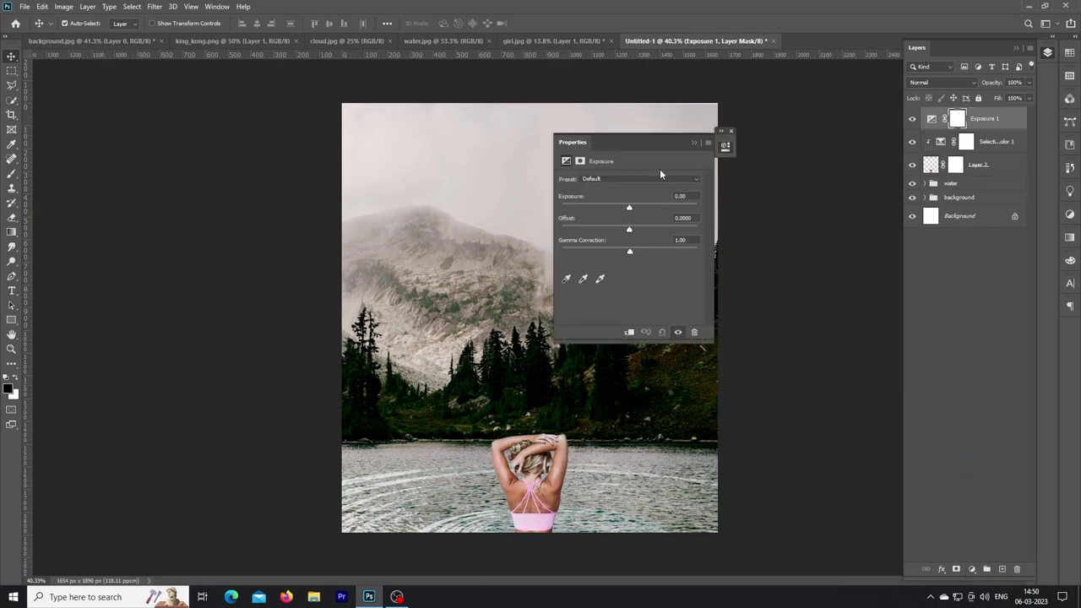
pyautogui.click(691, 142)
pyautogui.click(724, 145)
pyautogui.click(984, 118)
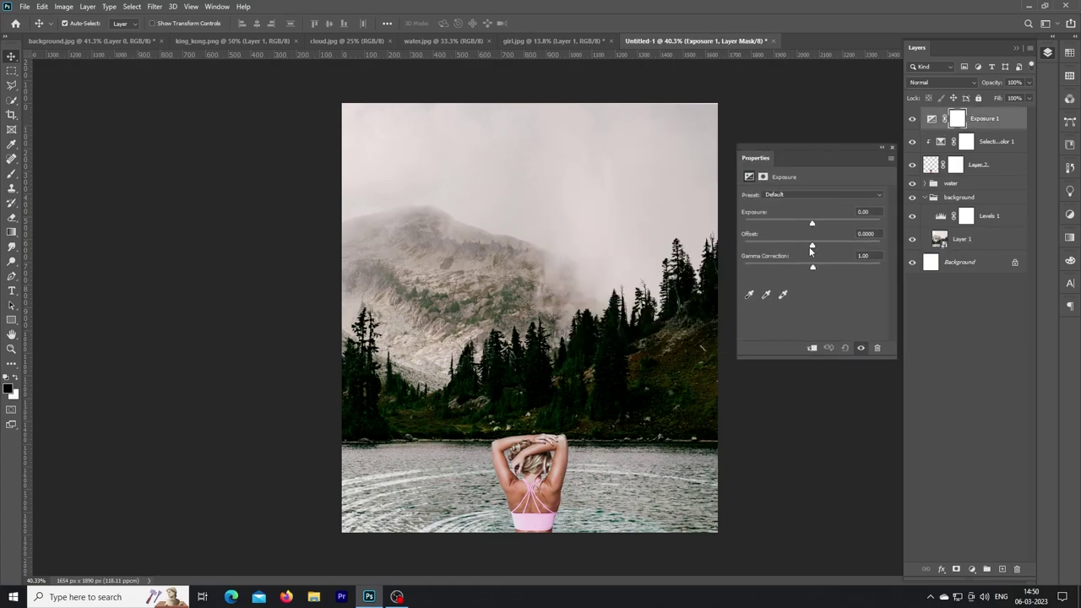
pyautogui.moveTo(813, 222)
pyautogui.mouseDown()
pyautogui.moveTo(787, 224)
pyautogui.moveTo(802, 223)
pyautogui.moveTo(795, 268)
pyautogui.moveTo(812, 269)
pyautogui.mouseUp()
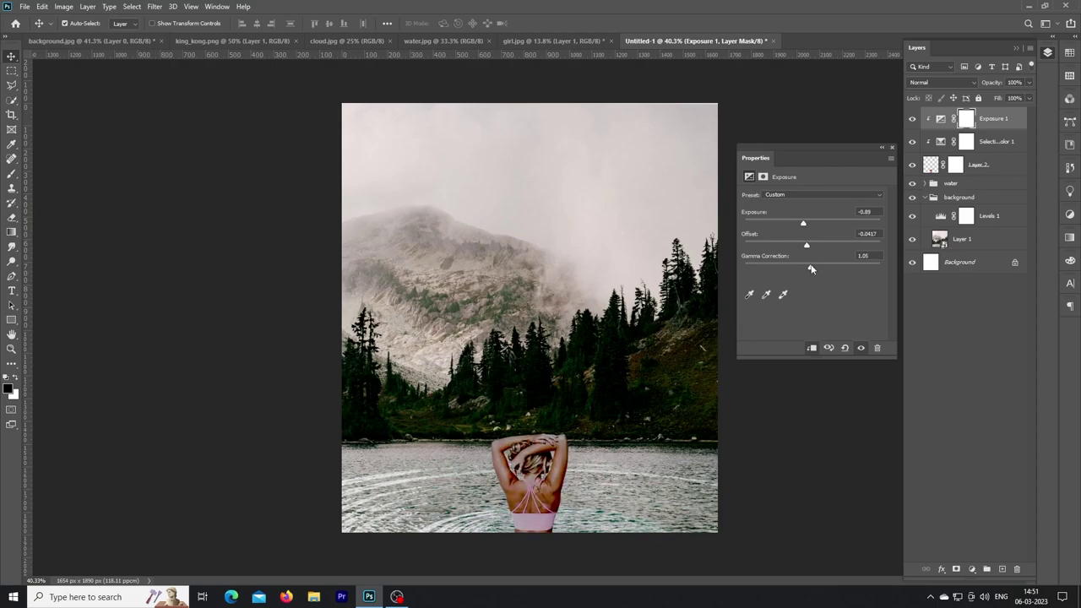
pyautogui.click(880, 151)
# Try Levels and Curves adjustments on the woman, then discard both
pyautogui.click(971, 569)
pyautogui.click(988, 413)
pyautogui.hotkey('ctrl', 'z')
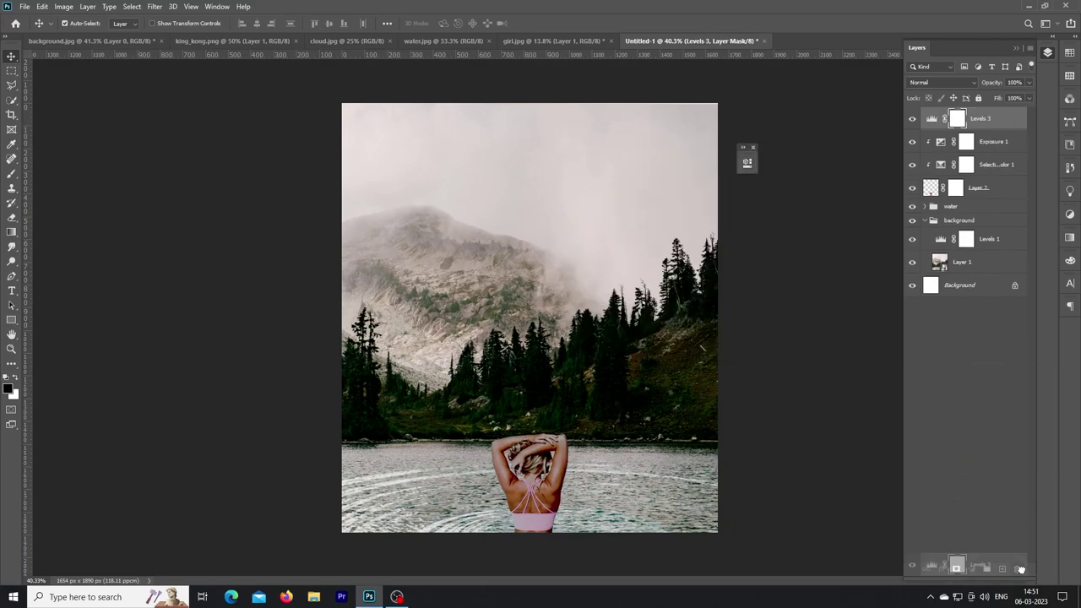
pyautogui.click(971, 569)
pyautogui.click(988, 422)
pyautogui.moveTo(637, 306); pyautogui.dragTo(634, 305)
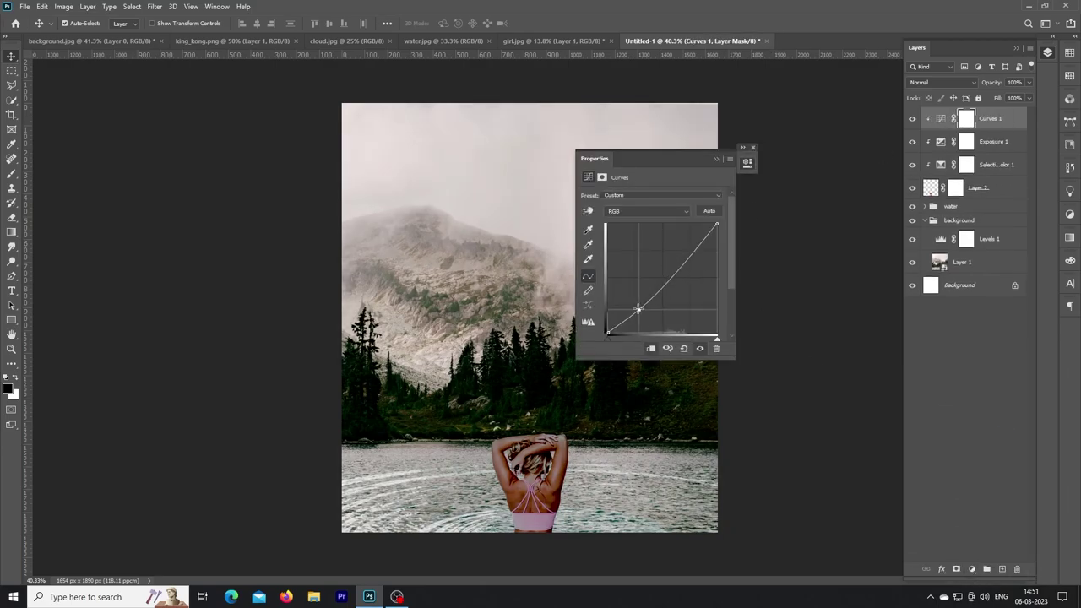
pyautogui.click(716, 347)
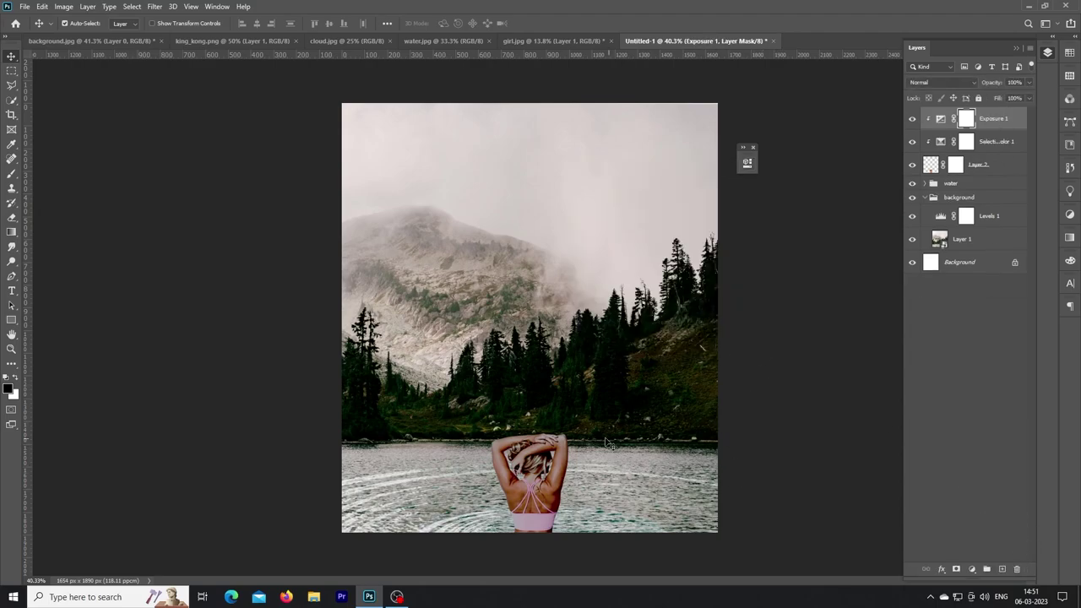
# Copy the gorilla into the composite behind the woman, scaled to about 87% over the trees
pyautogui.click(566, 40)
pyautogui.click(233, 40)
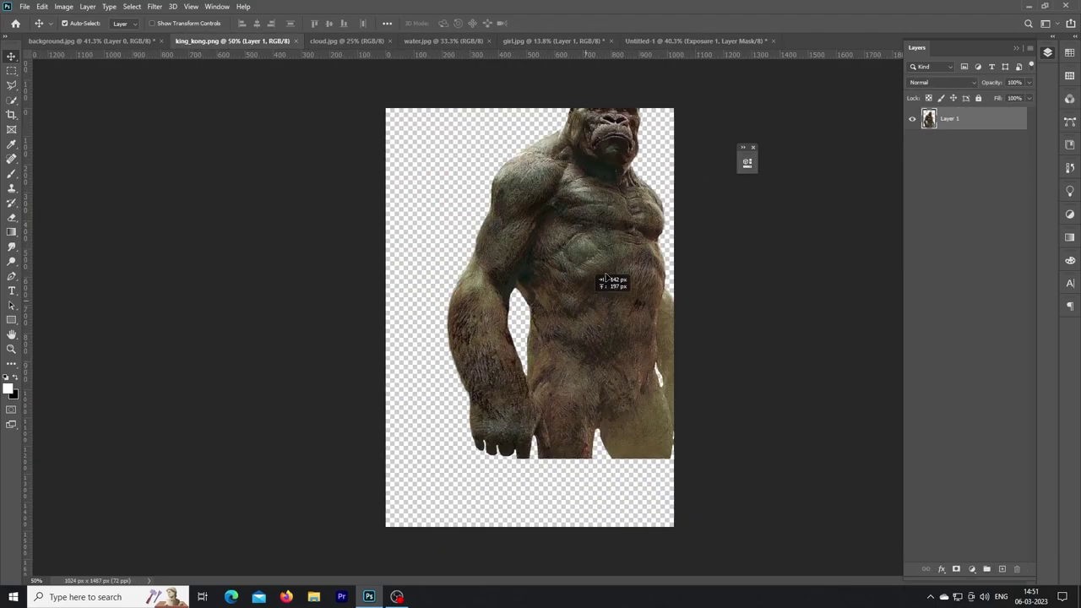
pyautogui.moveTo(611, 278)
pyautogui.mouseDown()
pyautogui.moveTo(579, 407)
pyautogui.moveTo(510, 298)
pyautogui.moveTo(533, 293)
pyautogui.mouseUp()
pyautogui.hotkey('ctrl', '[')
pyautogui.hotkey('ctrl', 't')
pyautogui.moveTo(516, 135); pyautogui.dragTo(518, 168)
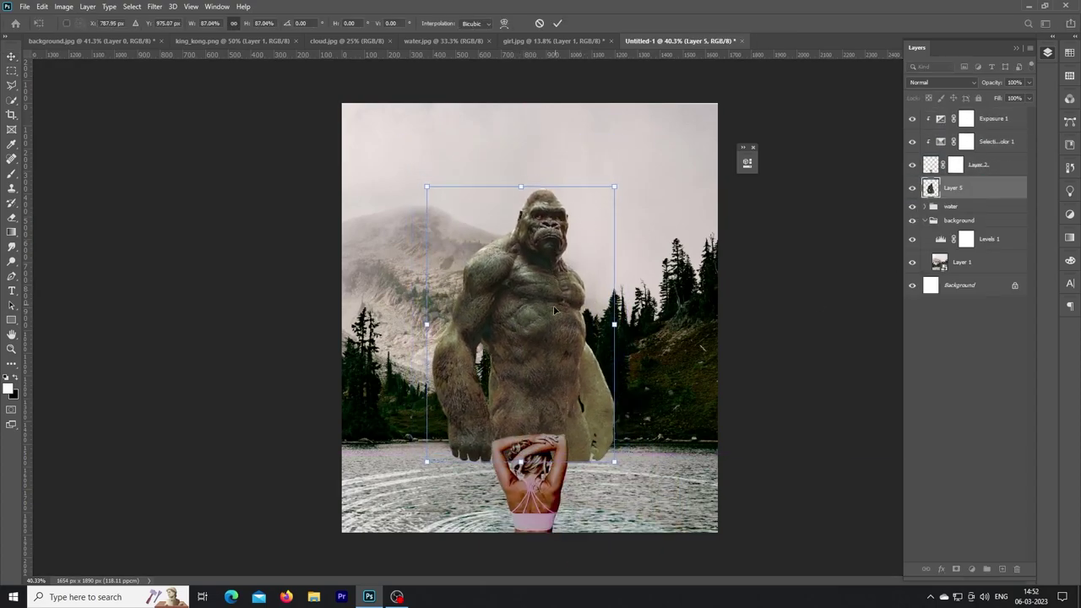
pyautogui.moveTo(546, 270)
pyautogui.mouseDown()
pyautogui.moveTo(550, 304)
pyautogui.moveTo(592, 312)
pyautogui.mouseUp()
pyautogui.click(558, 23)
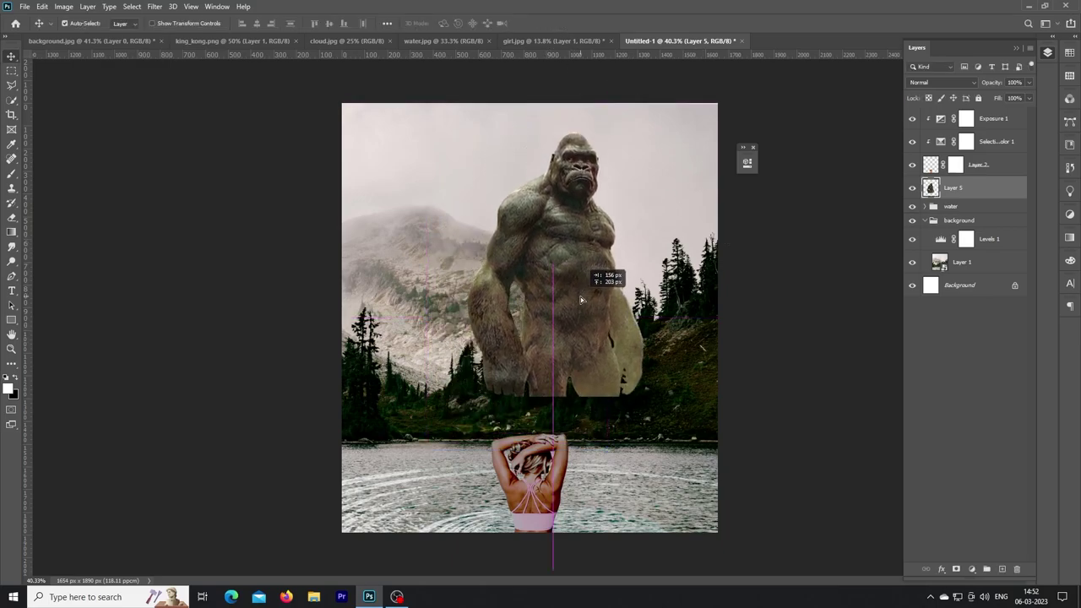
# Fine-tune the gorilla's position with a second Free Transform
pyautogui.hotkey('ctrl', 't')
pyautogui.moveTo(652, 140); pyautogui.dragTo(663, 129)
pyautogui.moveTo(603, 224); pyautogui.dragTo(616, 241)
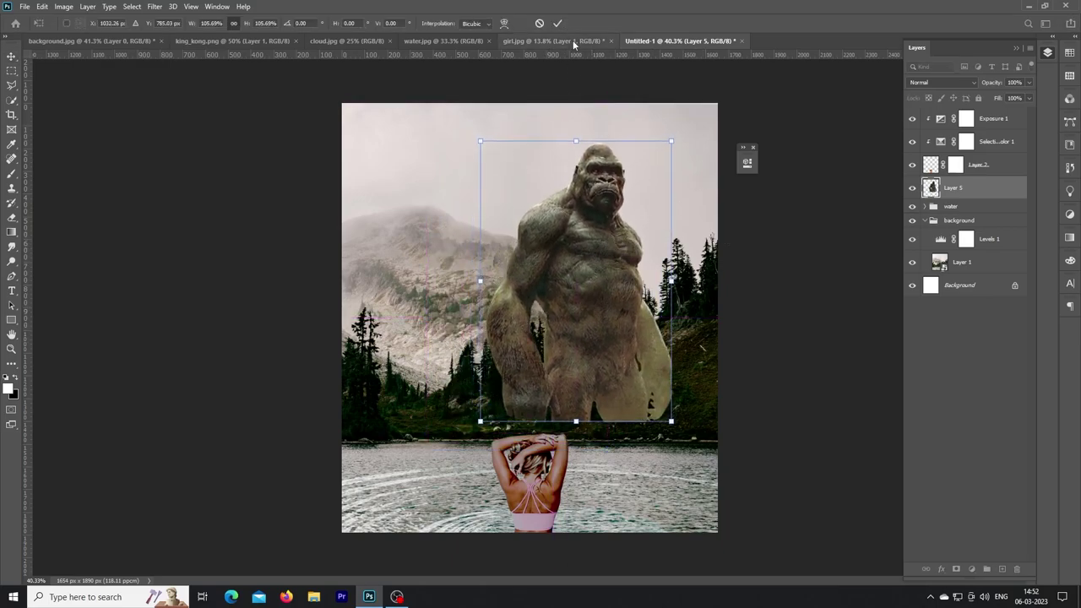
pyautogui.click(557, 22)
# Add a mask to the gorilla layer and paint black to blend its lower body and arm edge
pyautogui.press('b')
pyautogui.click(956, 568)
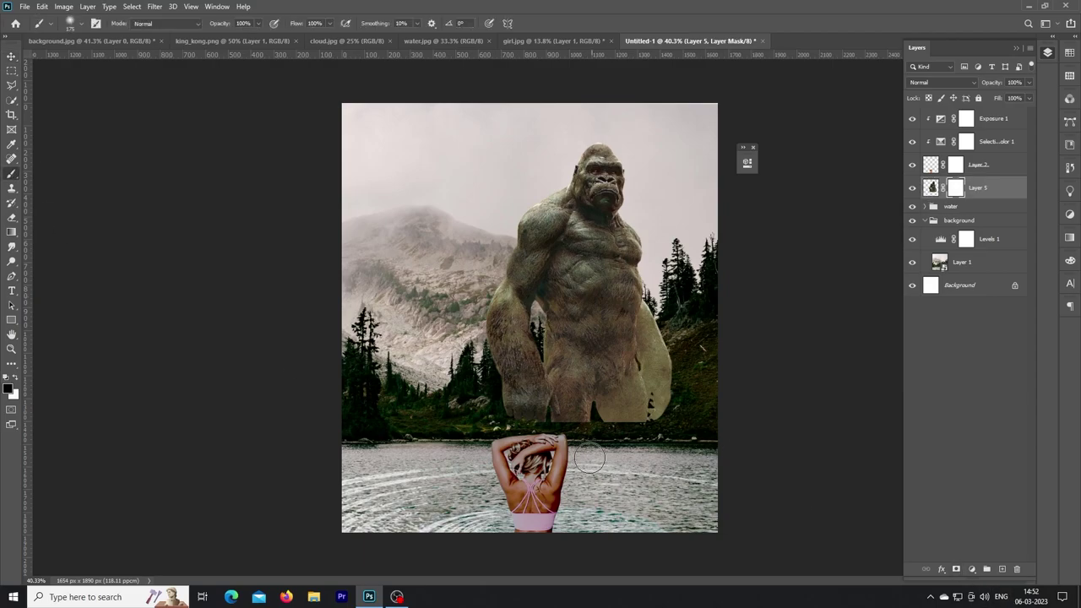
pyautogui.press('x')
pyautogui.moveTo(535, 423)
pyautogui.mouseDown()
pyautogui.moveTo(639, 478)
pyautogui.moveTo(630, 398)
pyautogui.moveTo(499, 411)
pyautogui.moveTo(558, 359)
pyautogui.mouseUp()
pyautogui.press('[')
pyautogui.press('[')
pyautogui.press('[')
pyautogui.press('[')
pyautogui.hotkey('ctrl', 'BackSpace')
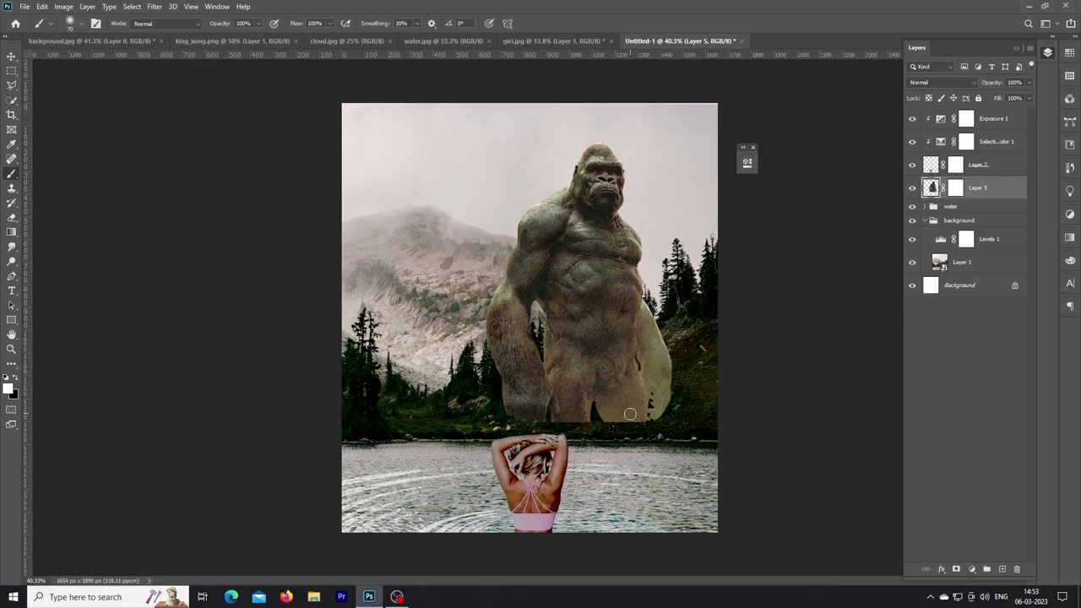
pyautogui.moveTo(602, 423)
pyautogui.mouseDown()
pyautogui.moveTo(663, 384)
pyautogui.moveTo(511, 407)
pyautogui.moveTo(606, 391)
pyautogui.moveTo(635, 373)
pyautogui.mouseUp()
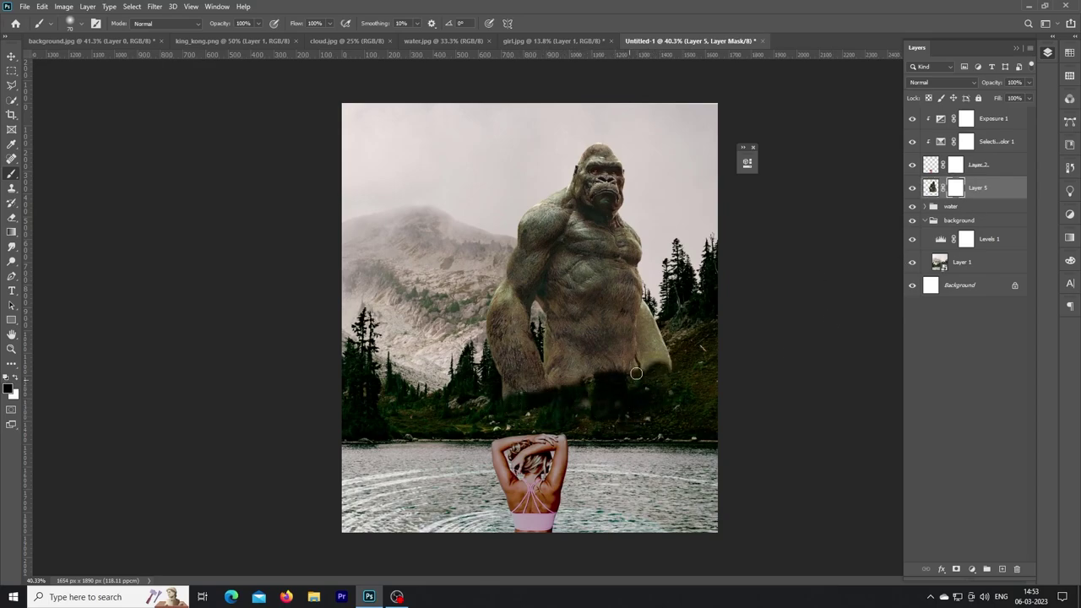
pyautogui.moveTo(666, 340); pyautogui.dragTo(654, 353)
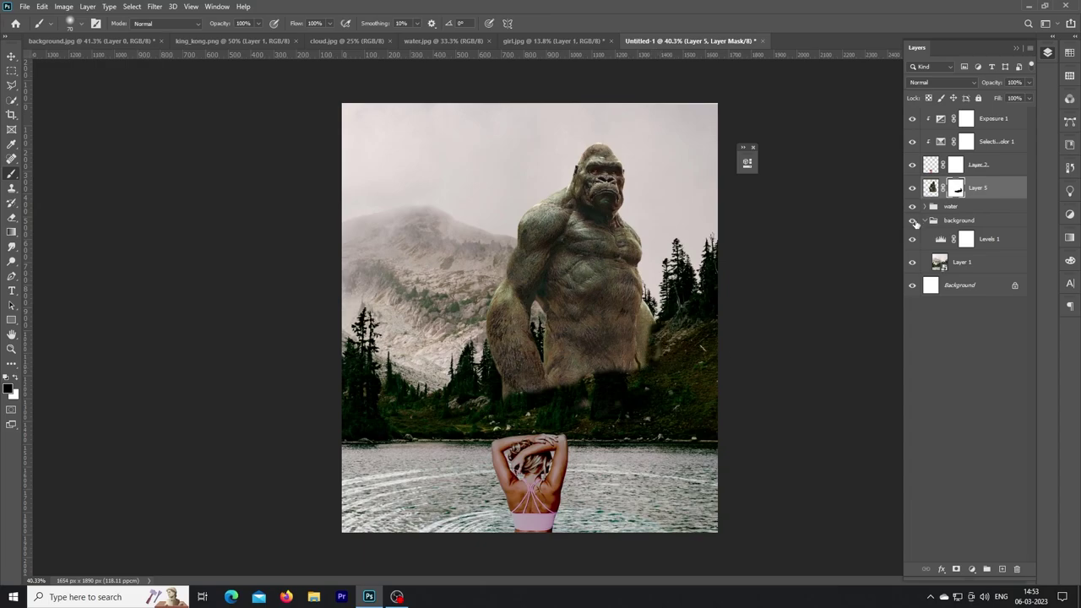
# Lower the gorilla's opacity slightly and mask it so trees show in front of its fur
pyautogui.moveTo(1017, 99); pyautogui.dragTo(1012, 100)
pyautogui.scroll(3, 634, 371)
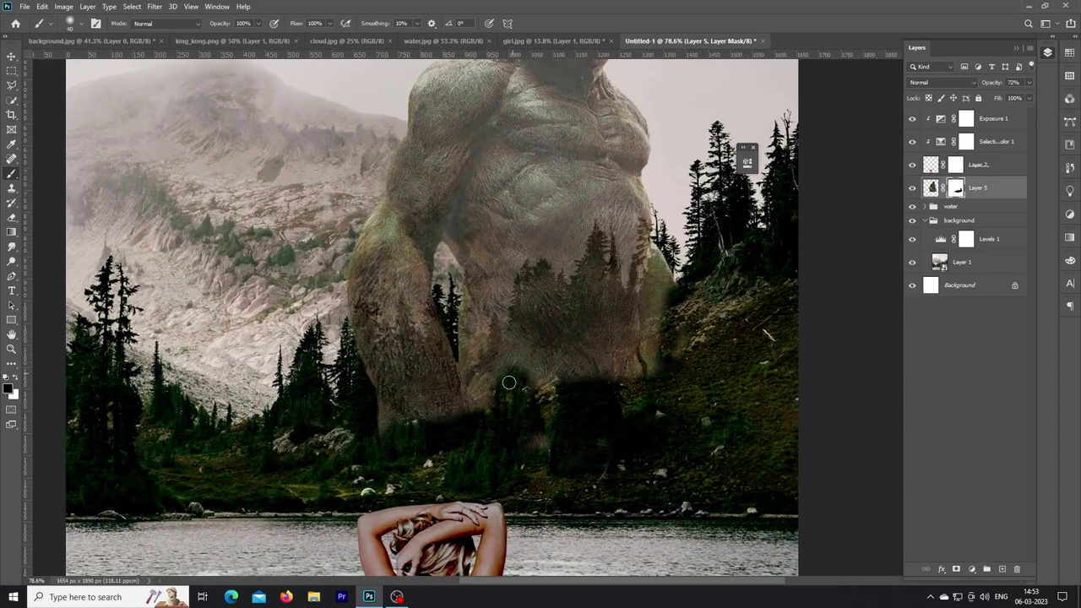
pyautogui.moveTo(508, 382); pyautogui.dragTo(478, 378)
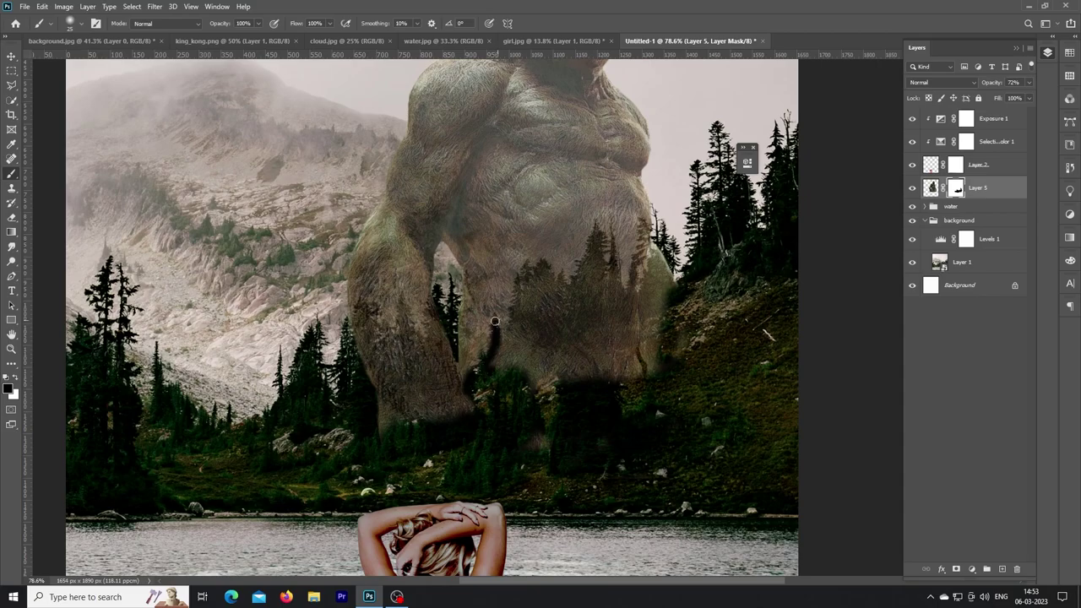
pyautogui.moveTo(517, 288)
pyautogui.mouseDown()
pyautogui.moveTo(498, 348)
pyautogui.moveTo(561, 372)
pyautogui.moveTo(632, 318)
pyautogui.moveTo(555, 329)
pyautogui.moveTo(532, 362)
pyautogui.moveTo(519, 330)
pyautogui.moveTo(539, 310)
pyautogui.mouseUp()
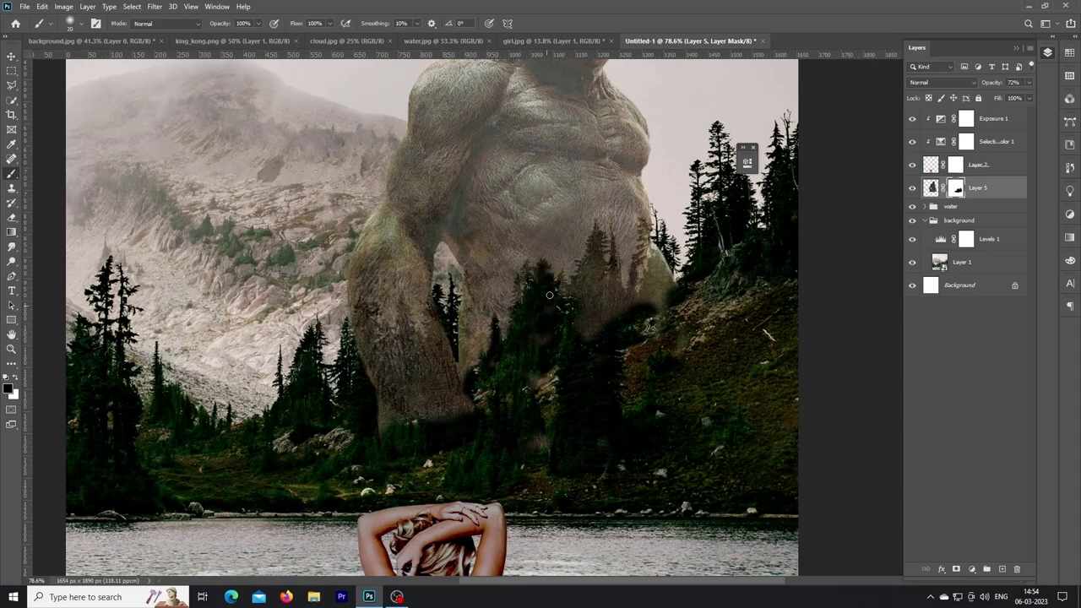
pyautogui.moveTo(594, 274); pyautogui.dragTo(517, 300)
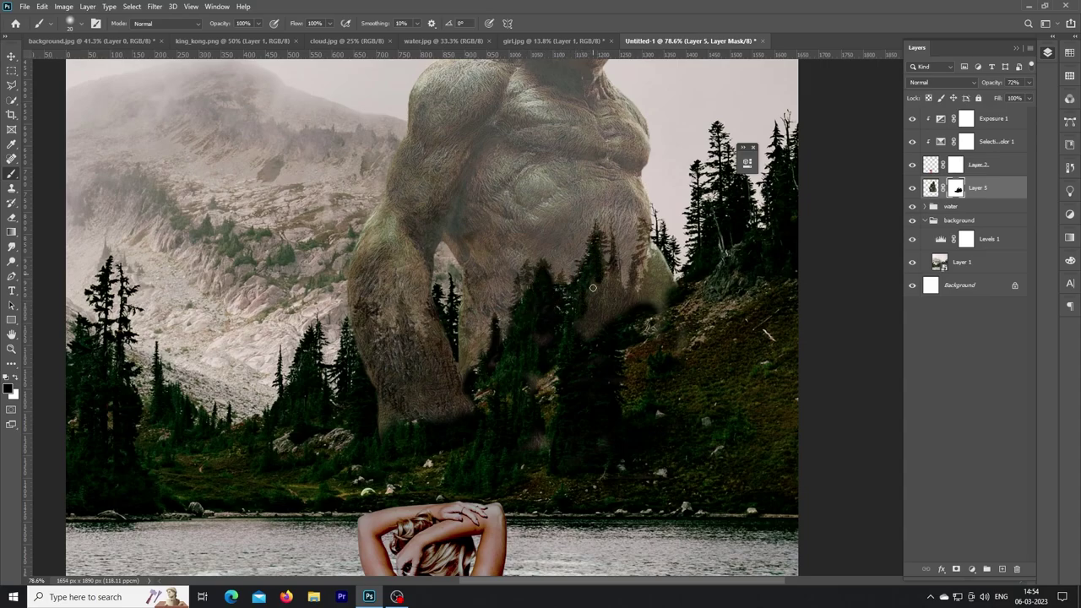
pyautogui.moveTo(592, 288)
pyautogui.mouseDown()
pyautogui.moveTo(574, 330)
pyautogui.moveTo(603, 326)
pyautogui.mouseUp()
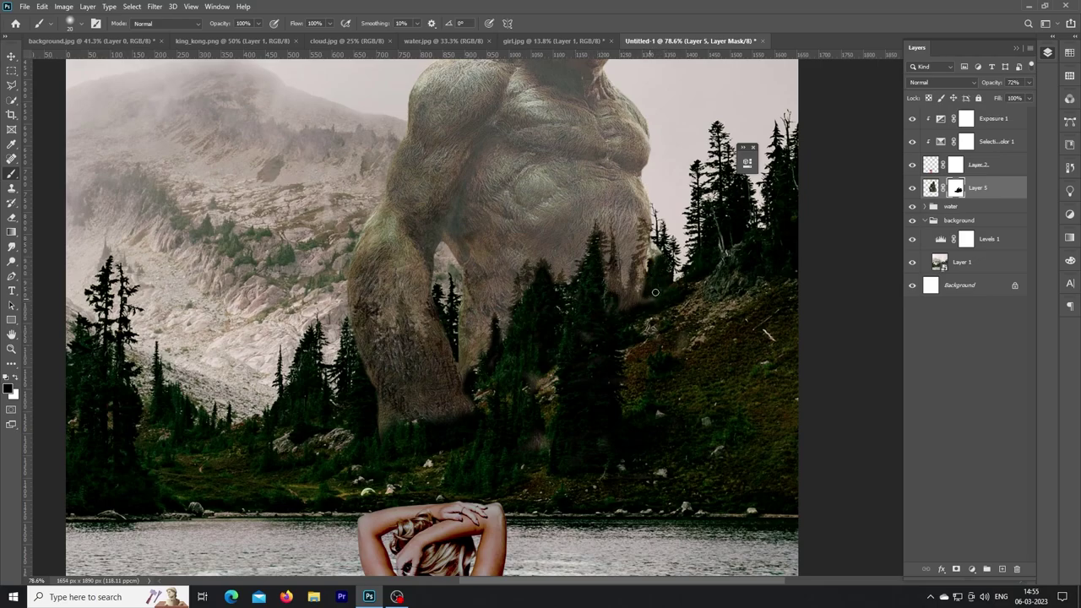
pyautogui.scroll(3, 615, 292)
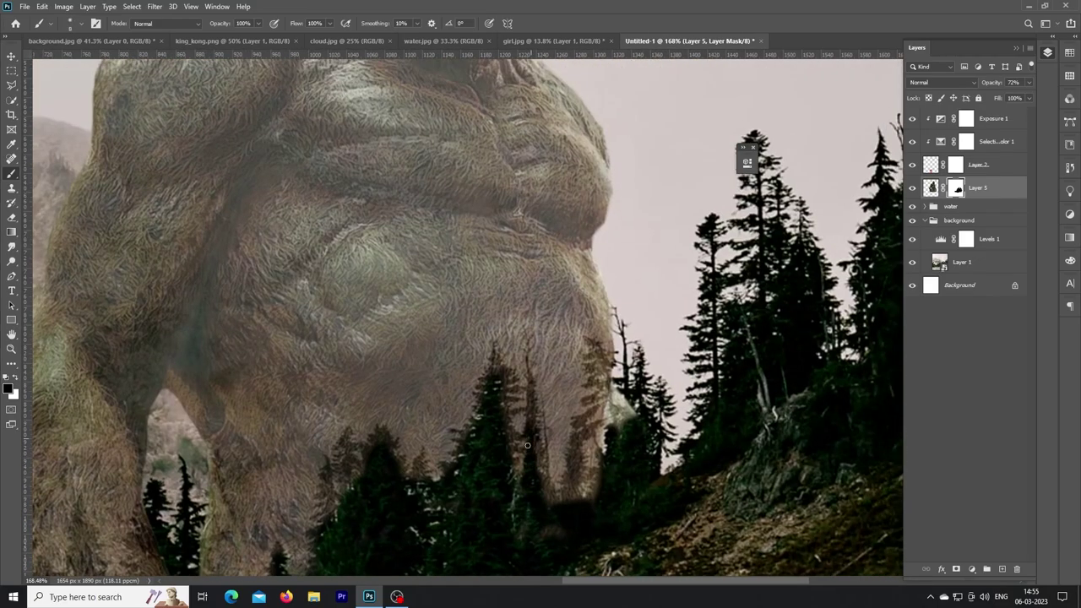
pyautogui.moveTo(531, 423); pyautogui.dragTo(541, 488)
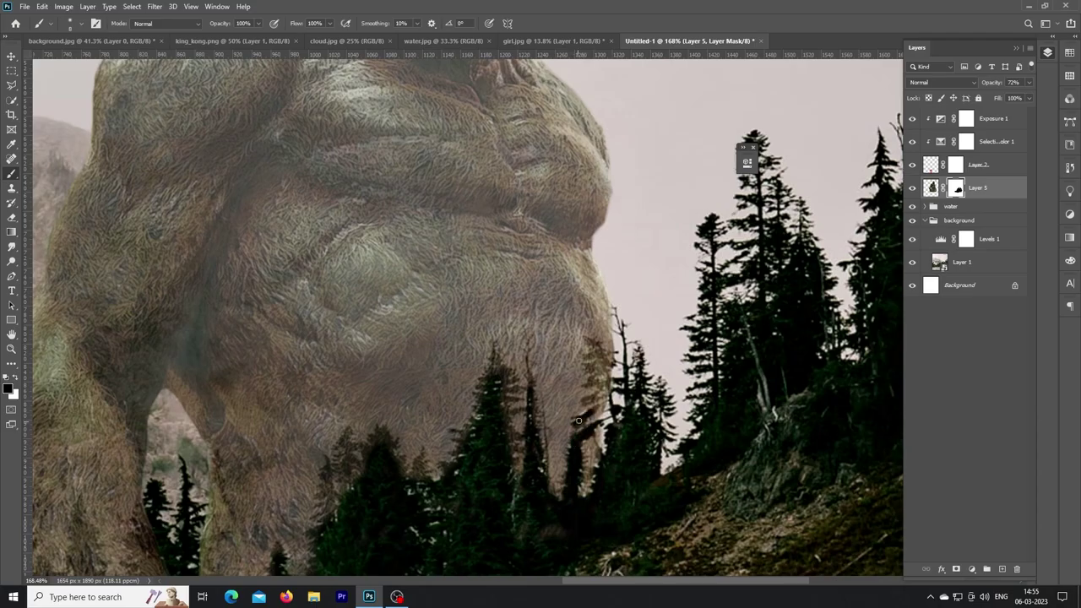
# Hide the gorilla's legs behind the tree tops with a smaller brush, then restore 100% opacity
pyautogui.scroll(-3, 608, 390)
pyautogui.scroll(-2, 607, 390)
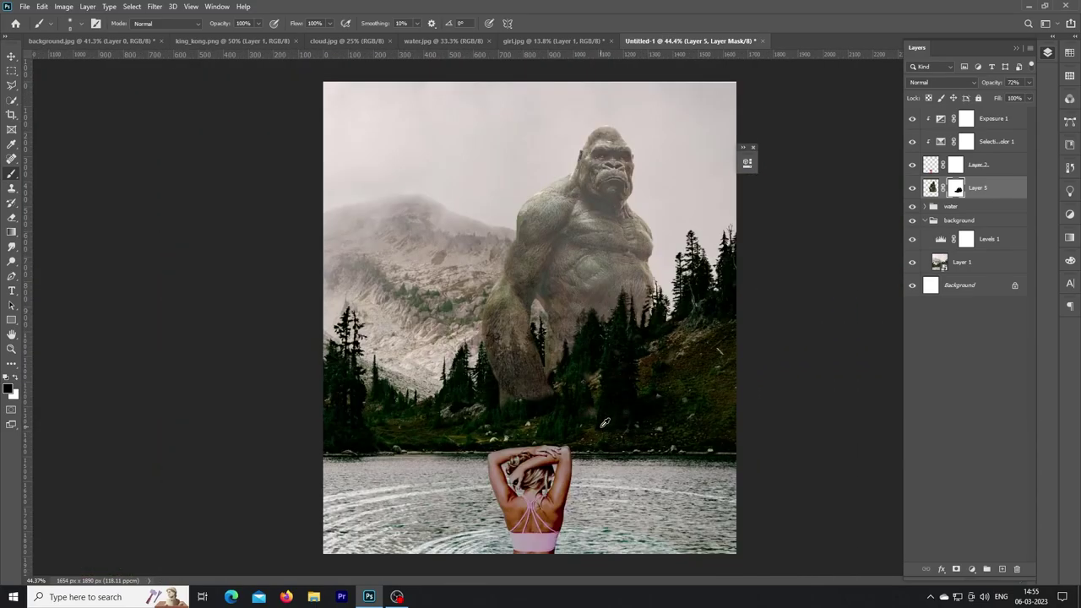
pyautogui.scroll(2, 614, 498)
pyautogui.scroll(3, 615, 498)
pyautogui.scroll(-2, 614, 498)
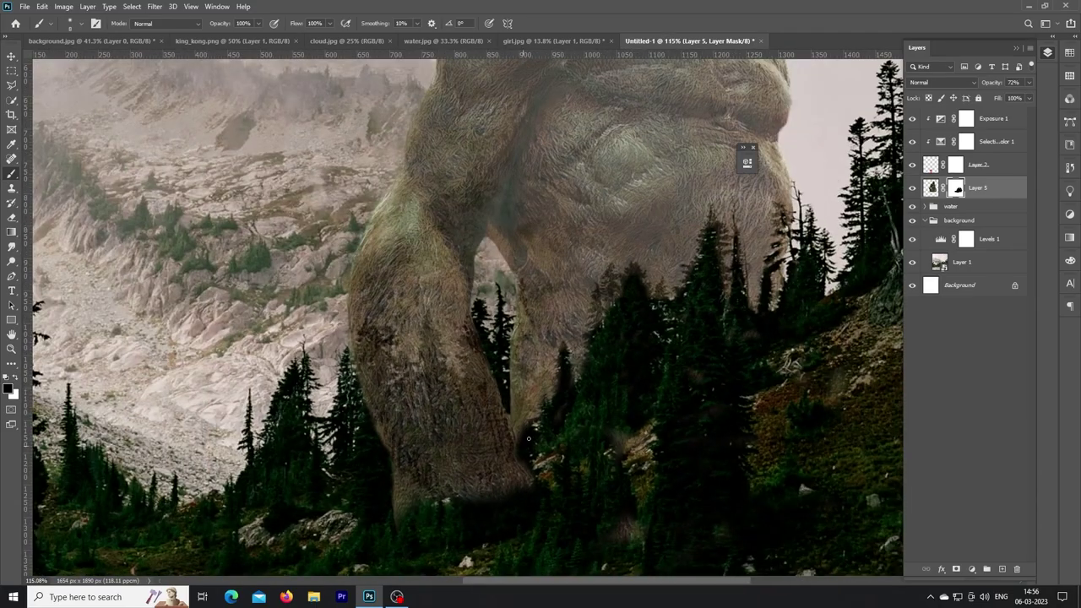
pyautogui.moveTo(529, 439)
pyautogui.mouseDown()
pyautogui.moveTo(518, 482)
pyautogui.moveTo(527, 397)
pyautogui.moveTo(500, 329)
pyautogui.moveTo(422, 476)
pyautogui.moveTo(436, 452)
pyautogui.mouseUp()
pyautogui.scroll(2, 436, 451)
pyautogui.scroll(1, 437, 451)
pyautogui.press('[')
pyautogui.press('[')
pyautogui.press('[')
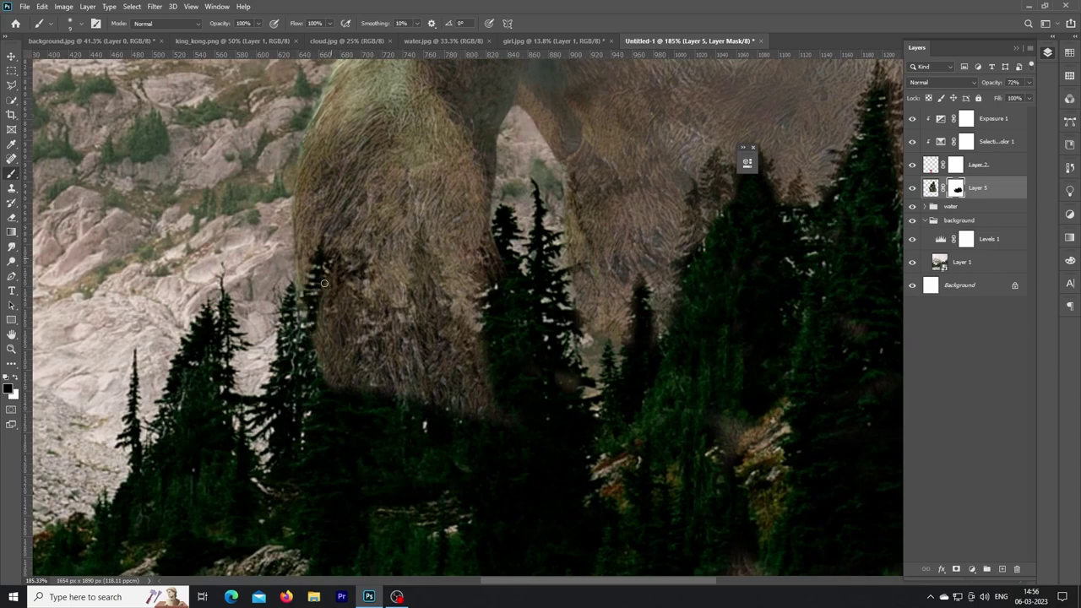
pyautogui.moveTo(324, 283)
pyautogui.mouseDown()
pyautogui.moveTo(342, 376)
pyautogui.moveTo(346, 287)
pyautogui.moveTo(374, 303)
pyautogui.moveTo(405, 388)
pyautogui.moveTo(481, 413)
pyautogui.moveTo(393, 355)
pyautogui.moveTo(428, 260)
pyautogui.moveTo(440, 328)
pyautogui.moveTo(468, 372)
pyautogui.moveTo(473, 337)
pyautogui.moveTo(488, 393)
pyautogui.mouseUp()
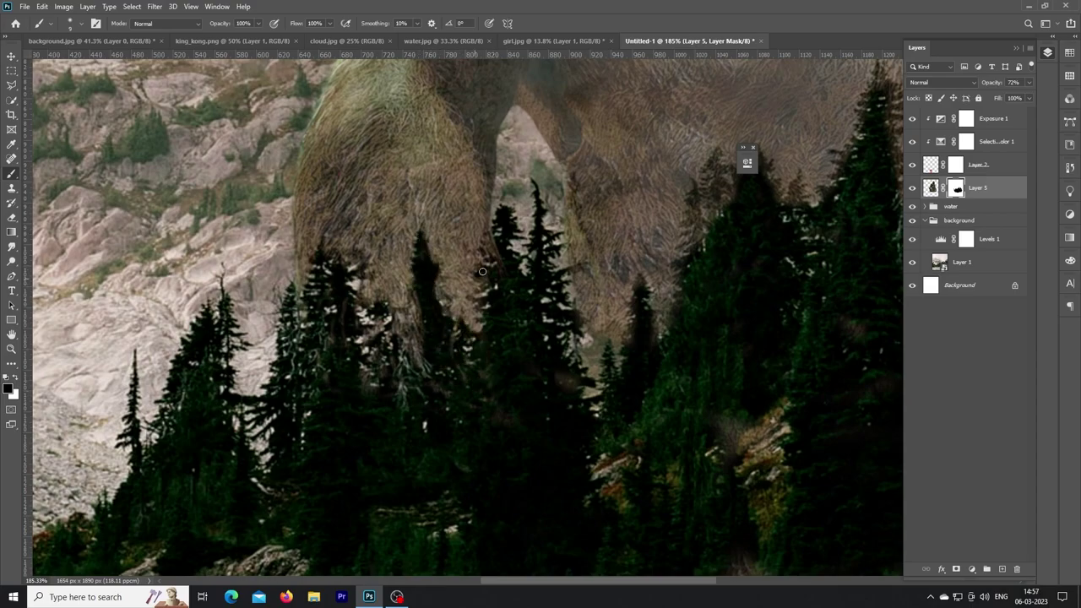
pyautogui.hotkey('ctrl', '0')
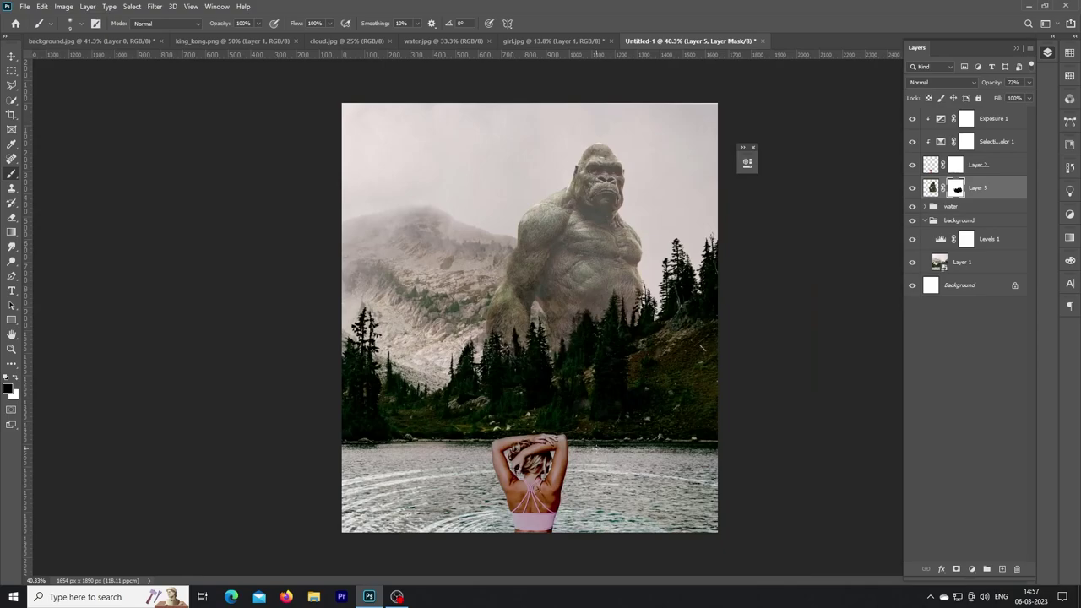
pyautogui.moveTo(1028, 82); pyautogui.dragTo(1050, 99)
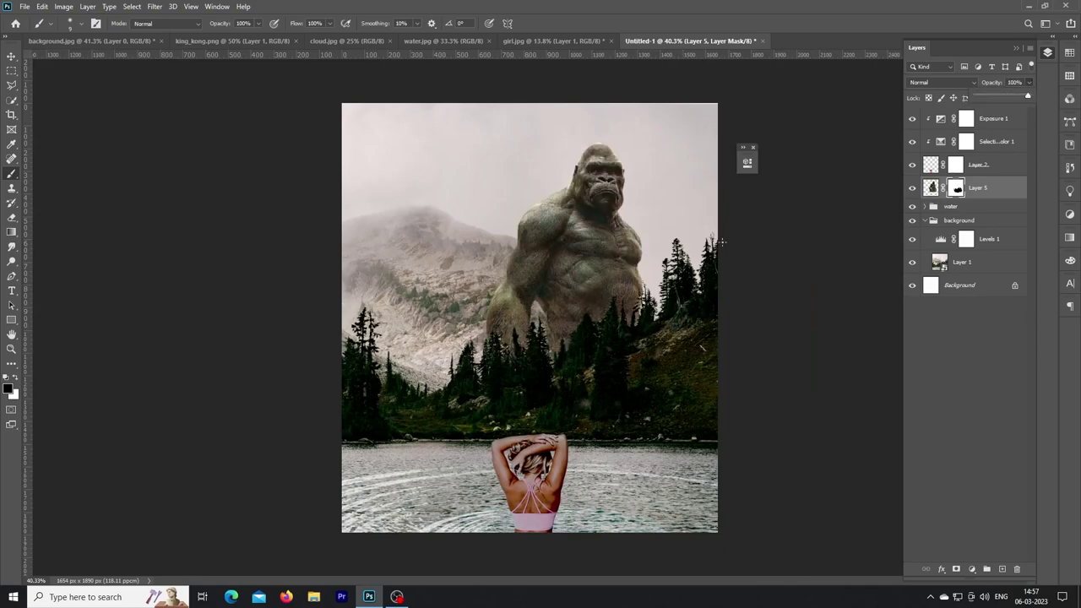
# Add a clipped, colorized Hue/Saturation tinting the gorilla brown with lower Lightness
pyautogui.click(971, 568)
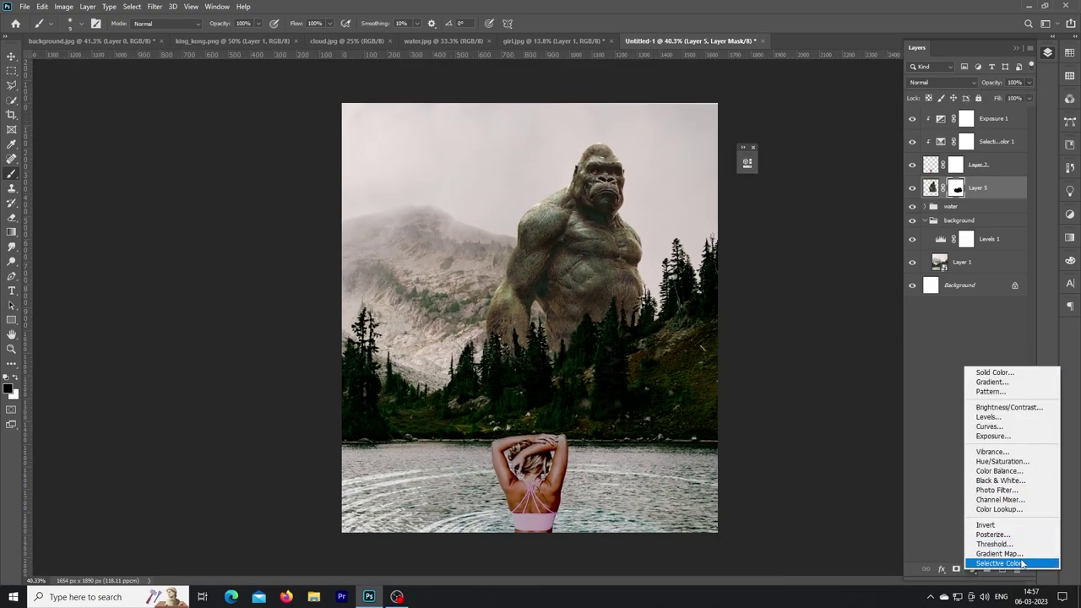
pyautogui.click(996, 464)
pyautogui.moveTo(662, 159); pyautogui.dragTo(849, 184)
pyautogui.click(823, 322)
pyautogui.click(834, 373)
pyautogui.moveTo(767, 264)
pyautogui.mouseDown()
pyautogui.moveTo(786, 266)
pyautogui.moveTo(781, 287)
pyautogui.mouseUp()
pyautogui.moveTo(834, 307); pyautogui.dragTo(808, 310)
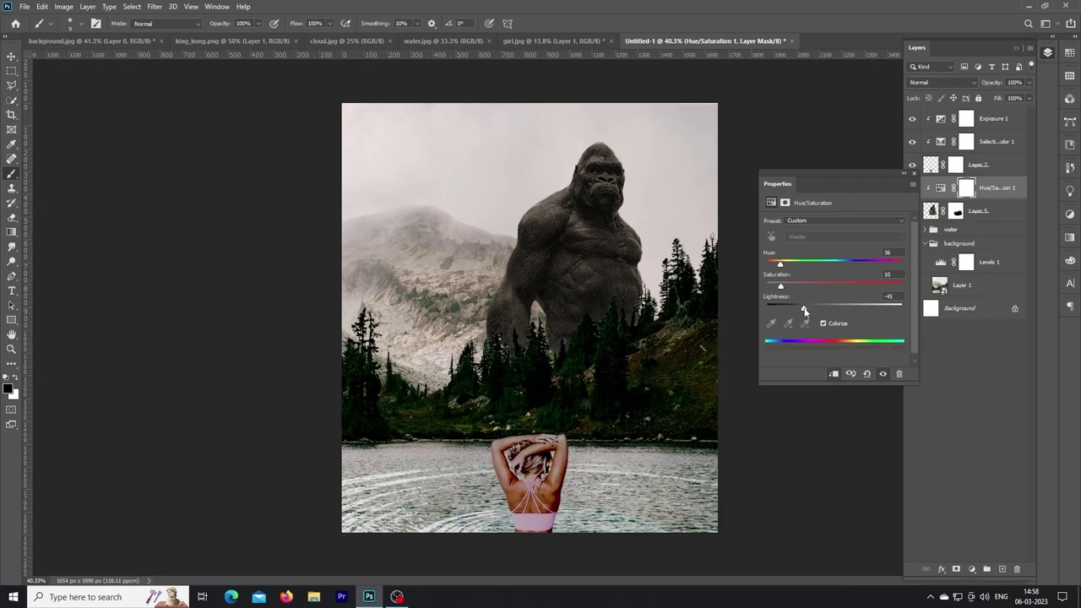
pyautogui.click(908, 174)
# Add a clipped Levels with black input raised to 15 and invert its mask
pyautogui.click(972, 569)
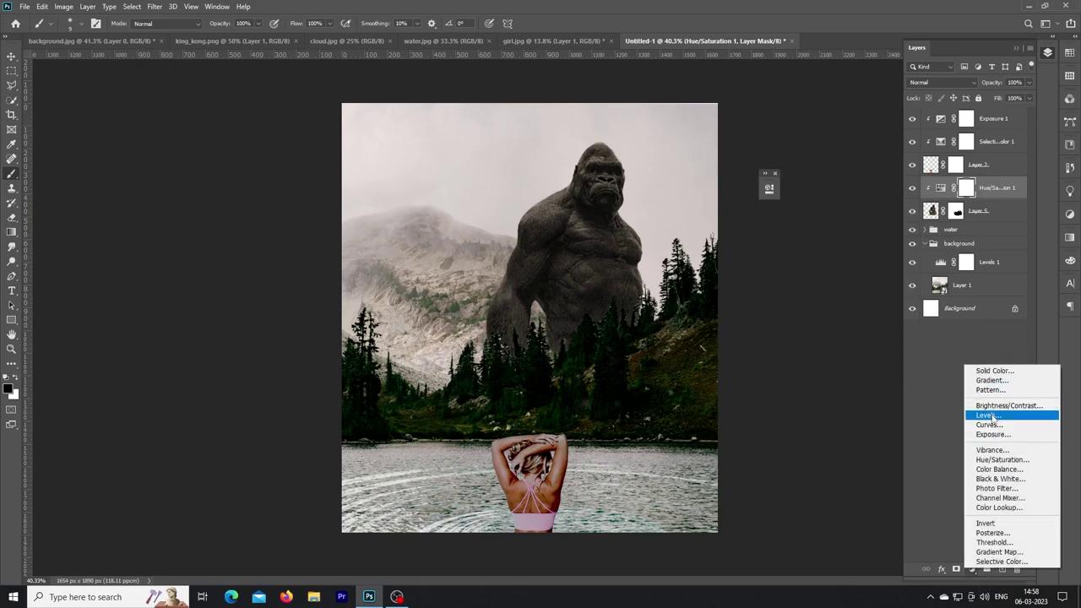
pyautogui.click(988, 419)
pyautogui.moveTo(676, 179)
pyautogui.mouseDown()
pyautogui.moveTo(777, 215)
pyautogui.moveTo(785, 239)
pyautogui.moveTo(817, 238)
pyautogui.mouseUp()
pyautogui.moveTo(758, 356); pyautogui.dragTo(774, 360)
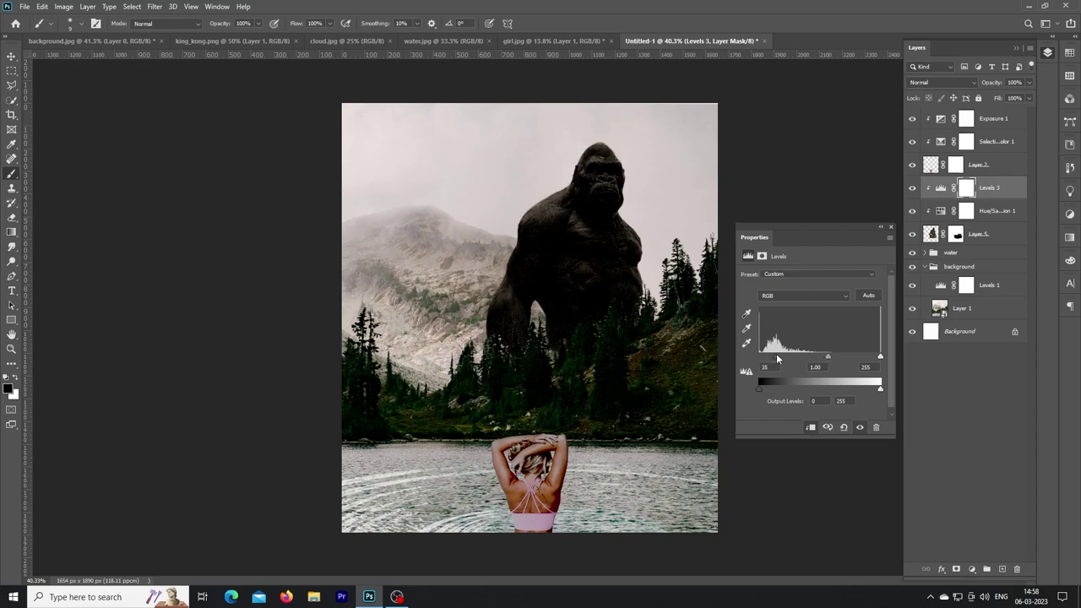
pyautogui.click(882, 228)
pyautogui.hotkey('ctrl', 'i')
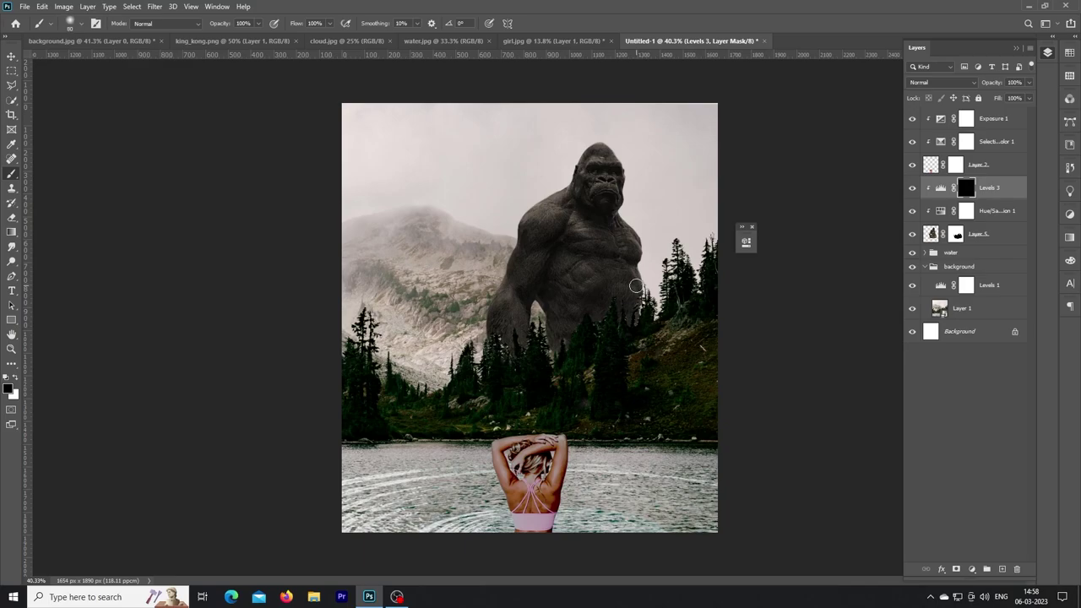
# Paint white on the Levels mask to darken the gorilla's torso, lower chest and face
pyautogui.scroll(2, 635, 286)
pyautogui.scroll(3, 616, 330)
pyautogui.scroll(2, 622, 442)
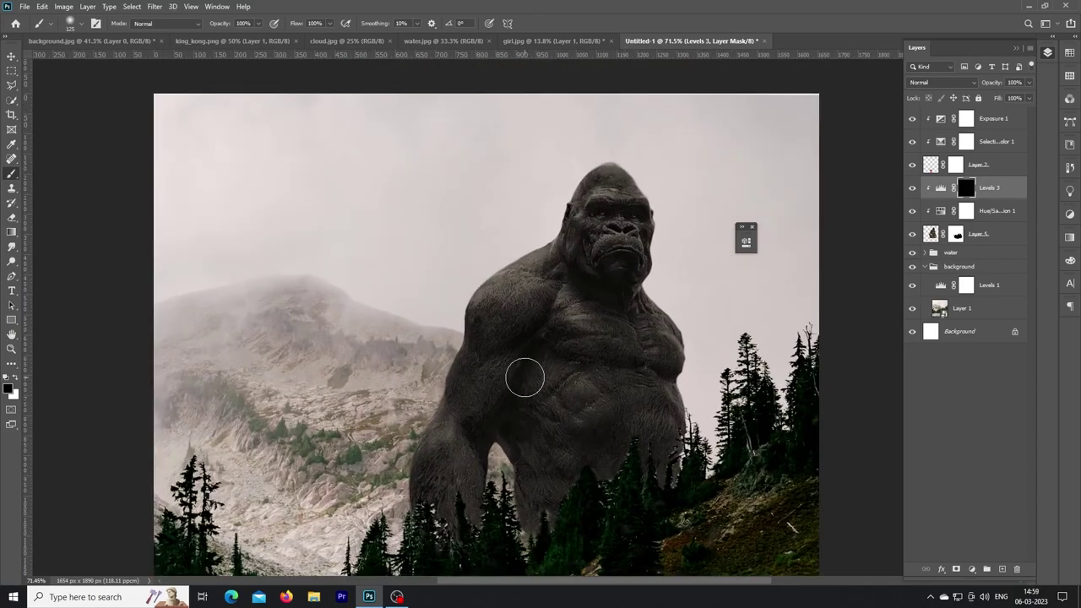
pyautogui.moveTo(326, 25); pyautogui.dragTo(303, 37)
pyautogui.press('x')
pyautogui.moveTo(515, 388)
pyautogui.mouseDown()
pyautogui.moveTo(524, 337)
pyautogui.moveTo(525, 478)
pyautogui.moveTo(513, 361)
pyautogui.moveTo(637, 290)
pyautogui.moveTo(610, 372)
pyautogui.moveTo(537, 345)
pyautogui.moveTo(550, 446)
pyautogui.moveTo(563, 333)
pyautogui.mouseUp()
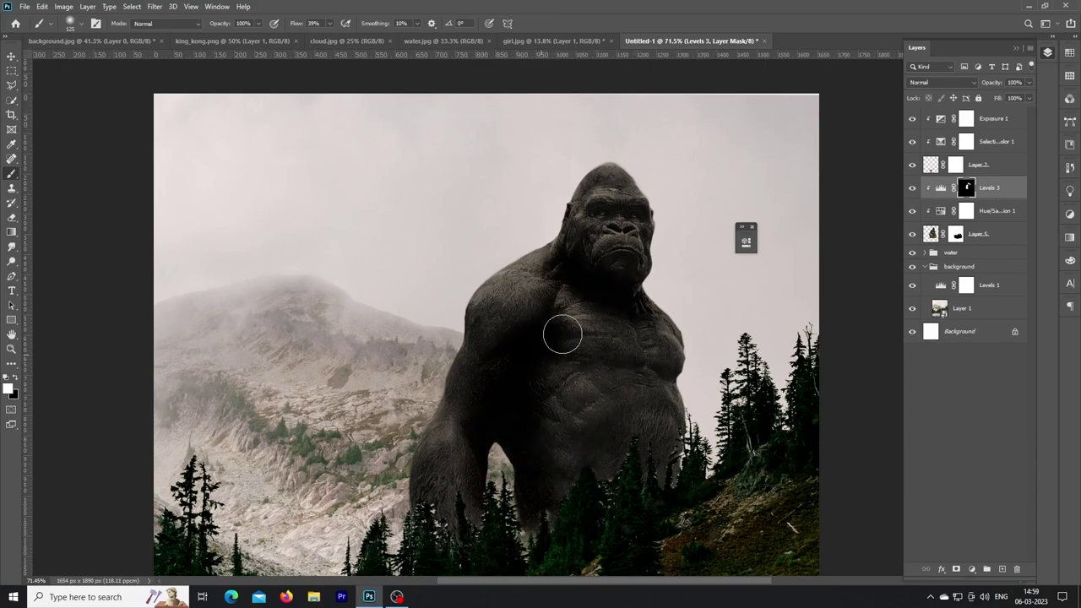
pyautogui.moveTo(329, 24); pyautogui.dragTo(312, 37)
pyautogui.moveTo(596, 445); pyautogui.dragTo(547, 428)
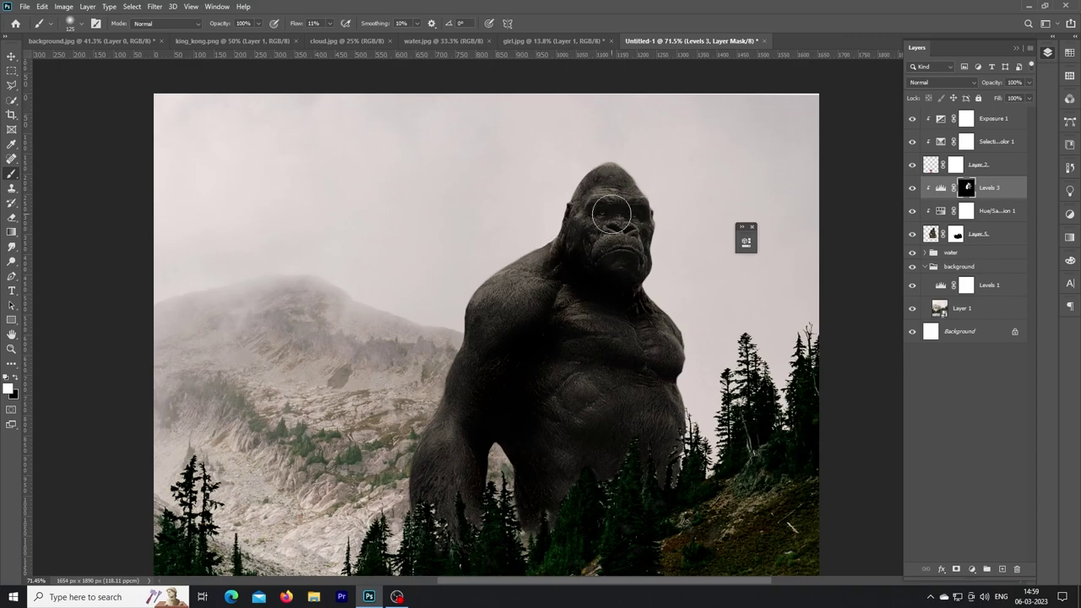
pyautogui.scroll(-5, 570, 336)
pyautogui.press('v')
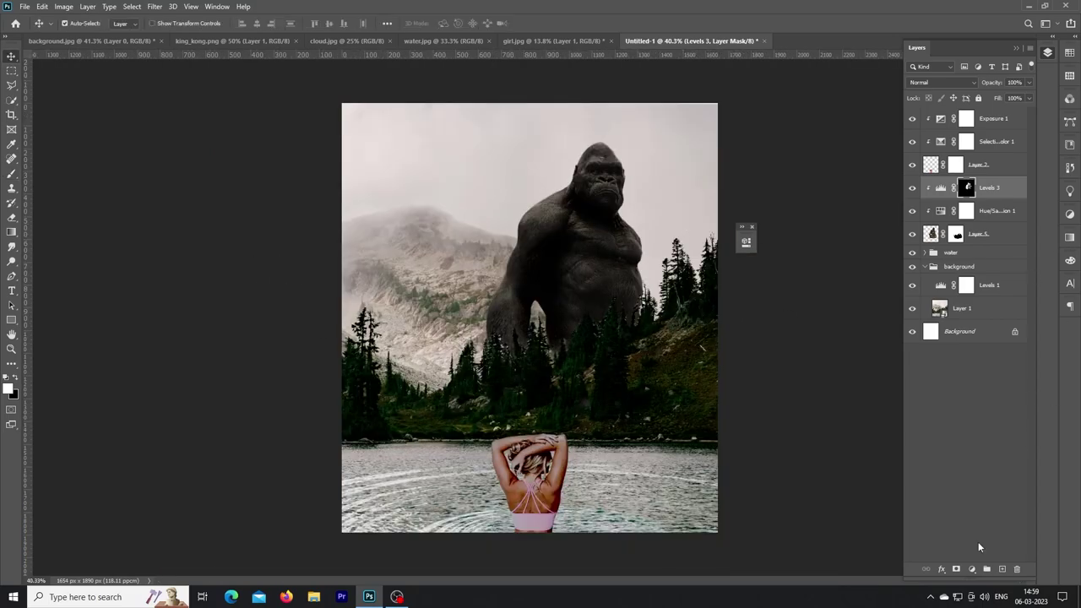
# Add a clipped Exposure adjustment at about +1.83 in Lighten blend mode
pyautogui.click(971, 568)
pyautogui.click(992, 420)
pyautogui.moveTo(666, 246); pyautogui.dragTo(802, 269)
pyautogui.moveTo(787, 326); pyautogui.dragTo(806, 329)
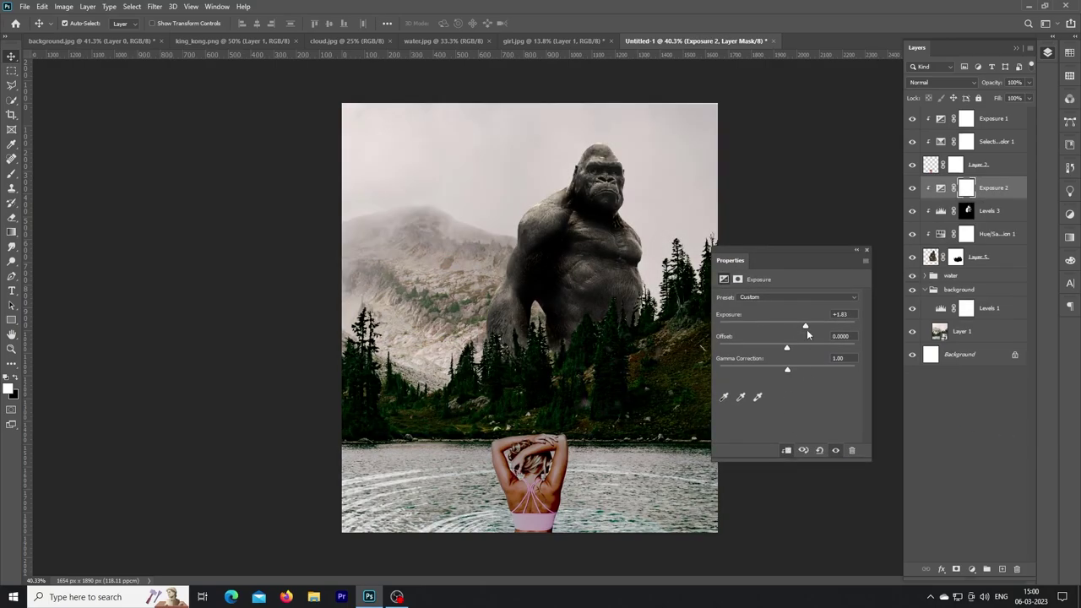
pyautogui.click(856, 250)
pyautogui.click(942, 82)
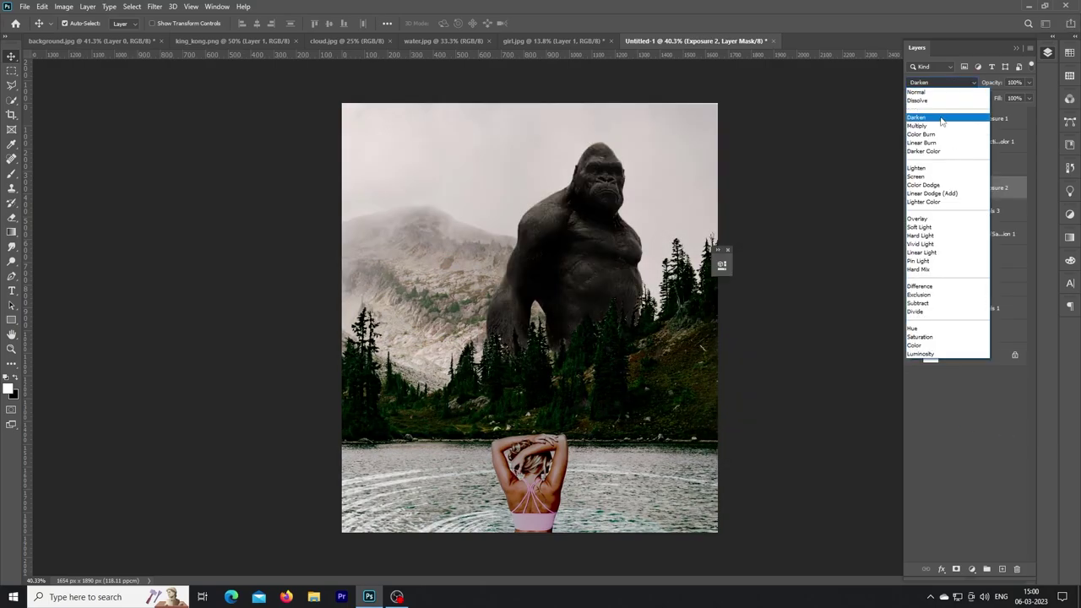
pyautogui.click(936, 171)
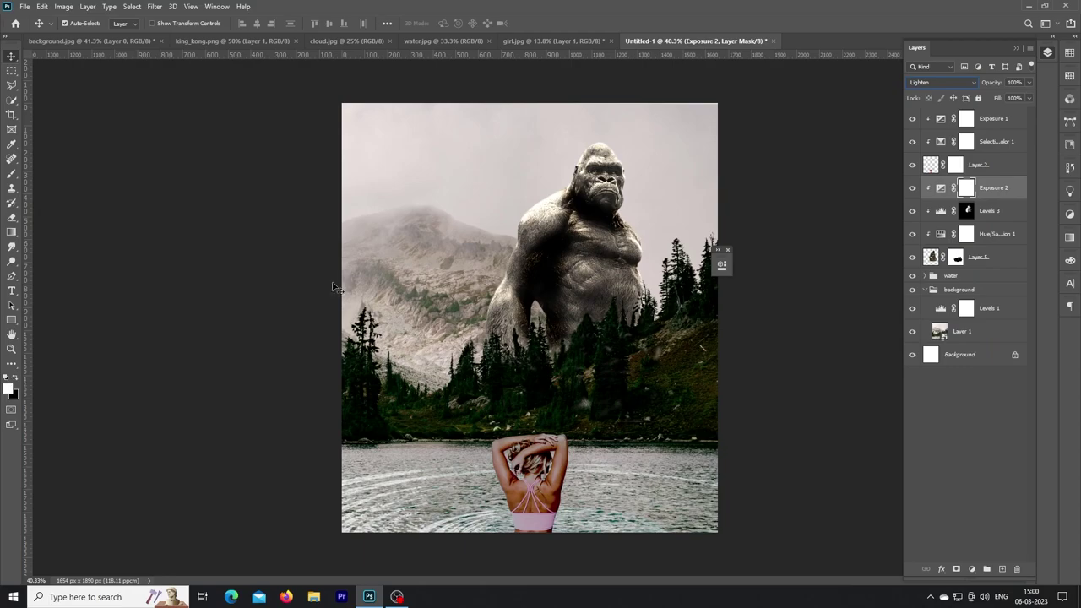
# Invert the Exposure mask and paint white over the gorilla's left shoulder, arm edge and head top
pyautogui.hotkey('ctrl', 'i')
pyautogui.click(12, 175)
pyautogui.scroll(3, 526, 410)
pyautogui.scroll(3, 515, 253)
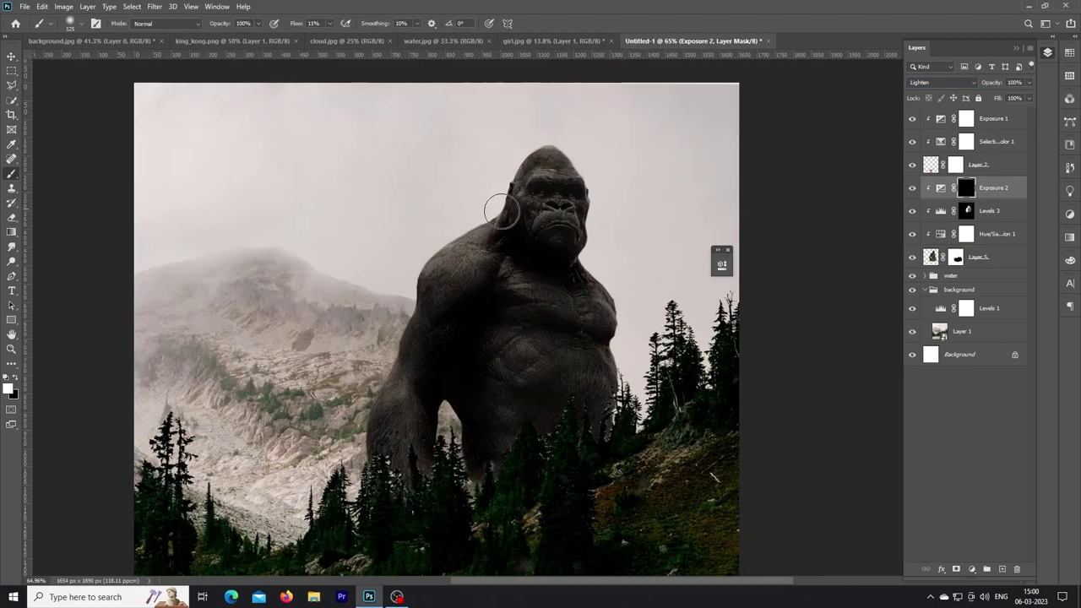
pyautogui.moveTo(447, 232); pyautogui.dragTo(372, 422)
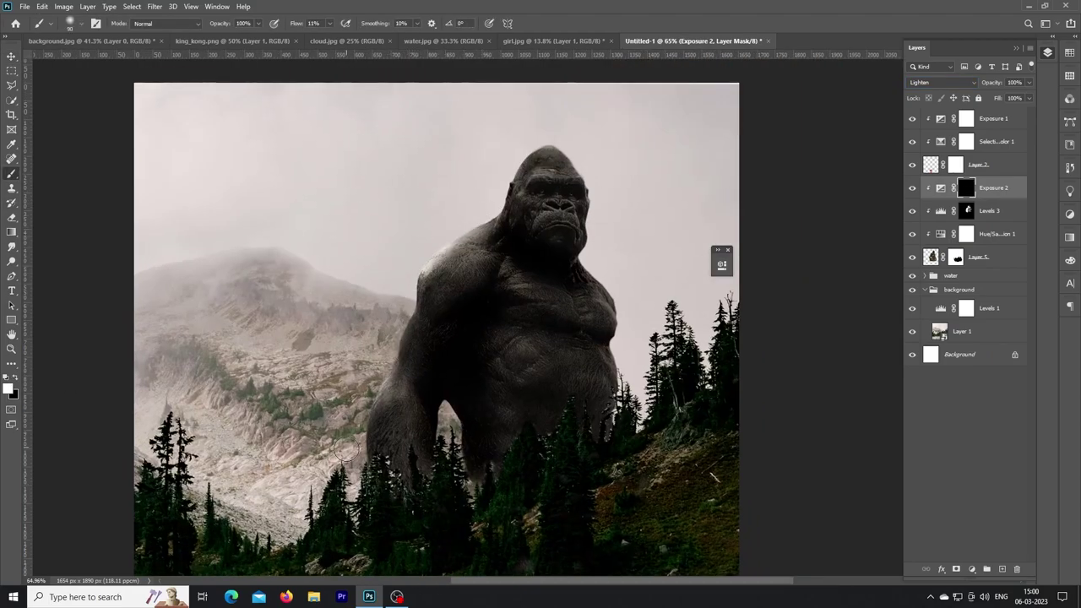
pyautogui.moveTo(507, 177); pyautogui.dragTo(621, 208)
# Lower the brush strength for subtler highlight strokes on the gorilla
pyautogui.scroll(-2, 621, 207)
pyautogui.hotkey('shift', '0')
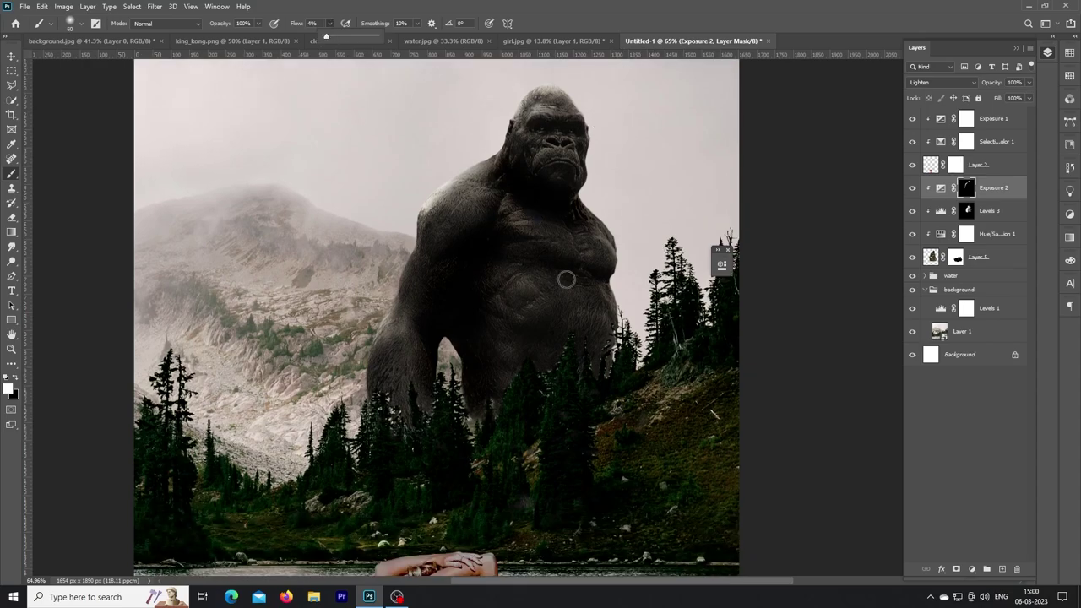
pyautogui.hotkey('shift', '4')
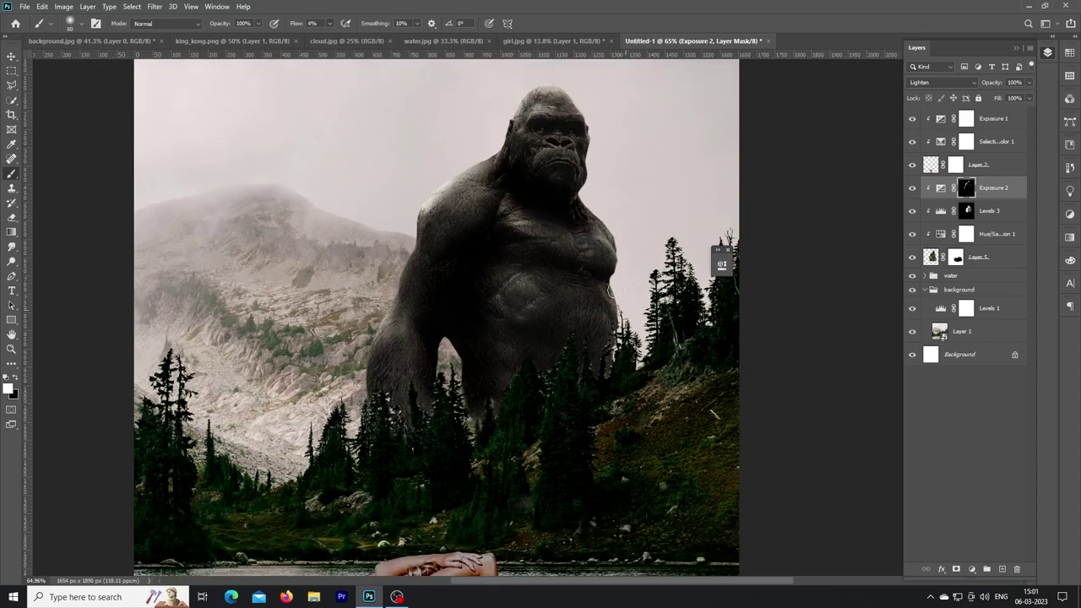
pyautogui.scroll(-3, 503, 281)
pyautogui.scroll(-1, 563, 354)
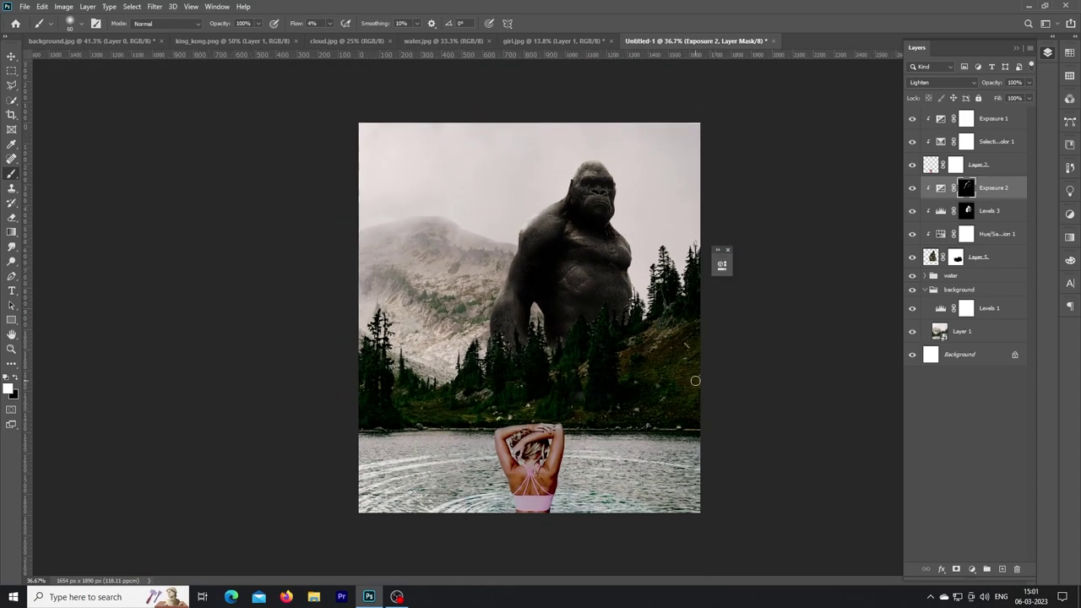
pyautogui.scroll(4, 594, 453)
pyautogui.scroll(1, 594, 453)
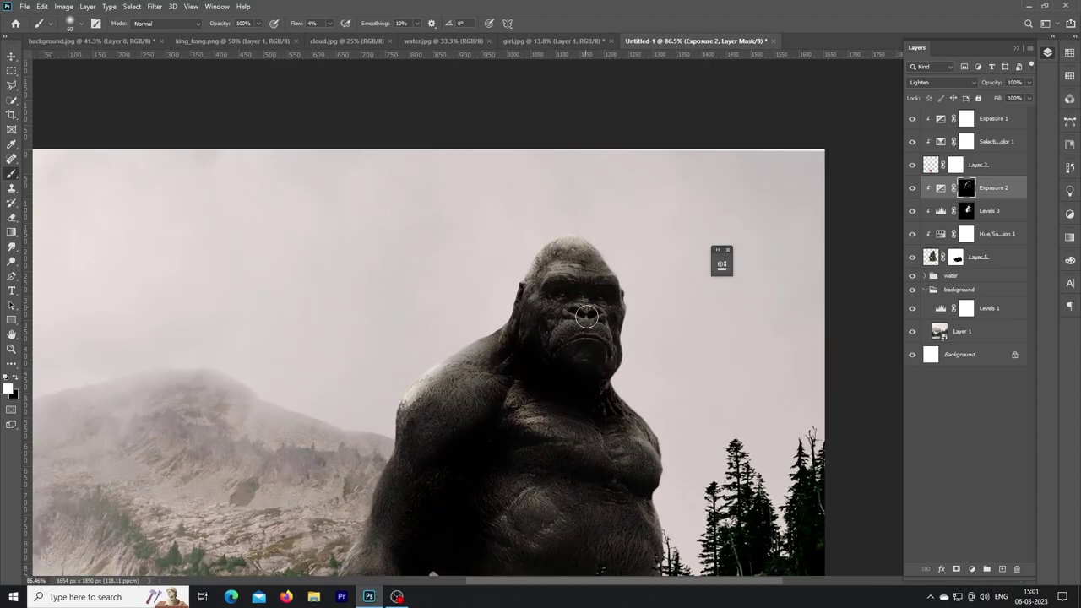
pyautogui.scroll(-4, 613, 341)
pyautogui.scroll(-1, 728, 358)
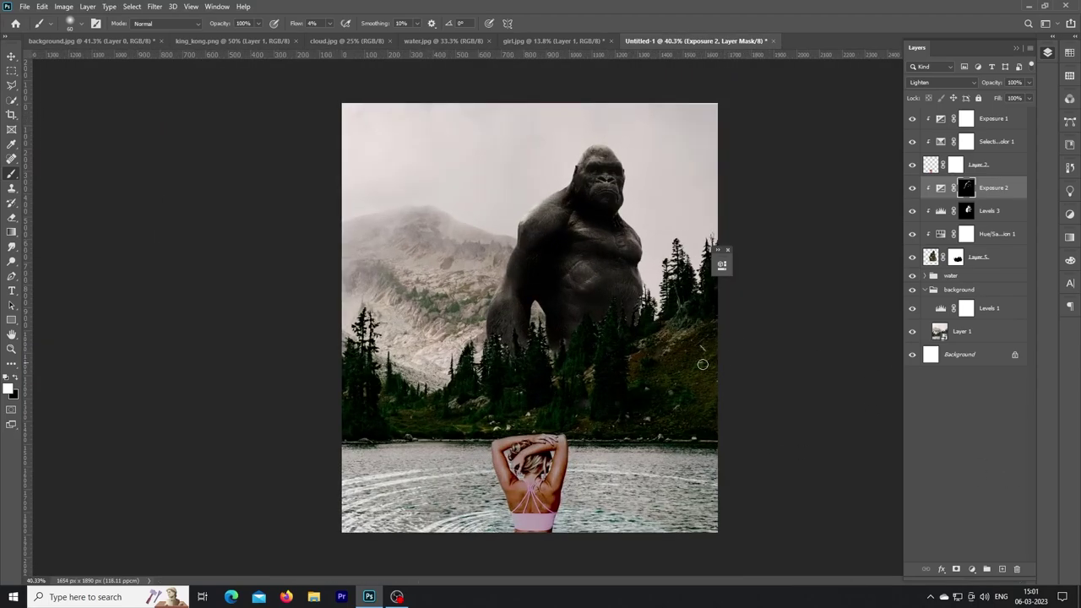
# Try a colorized olive-green Hue/Saturation adjustment on the gorilla, then delete it
pyautogui.click(971, 572)
pyautogui.click(989, 449)
pyautogui.click(779, 441)
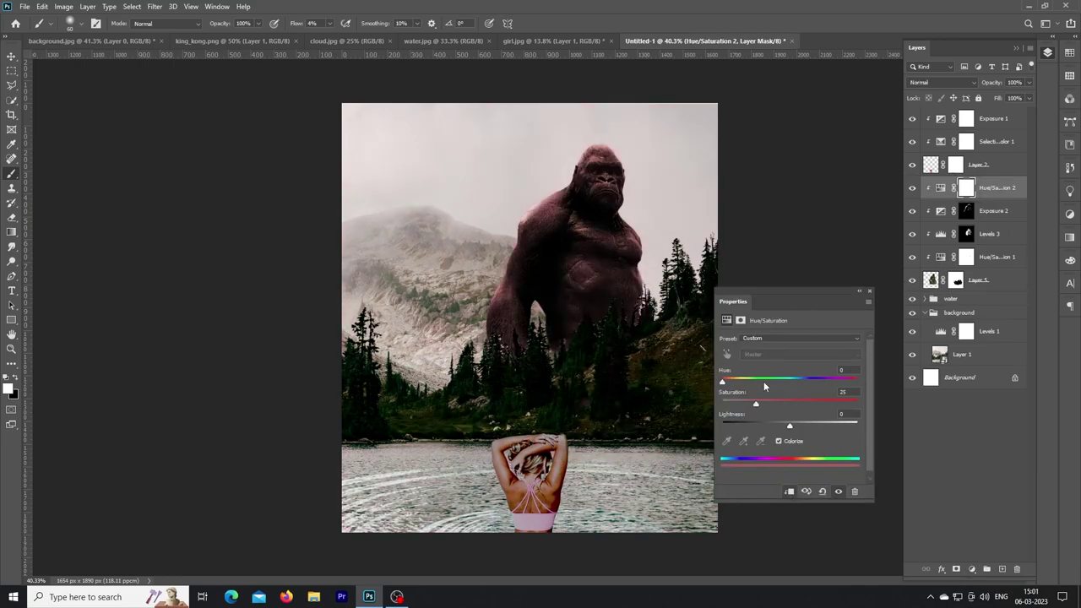
pyautogui.moveTo(723, 381); pyautogui.dragTo(741, 381)
pyautogui.moveTo(790, 429); pyautogui.dragTo(781, 431)
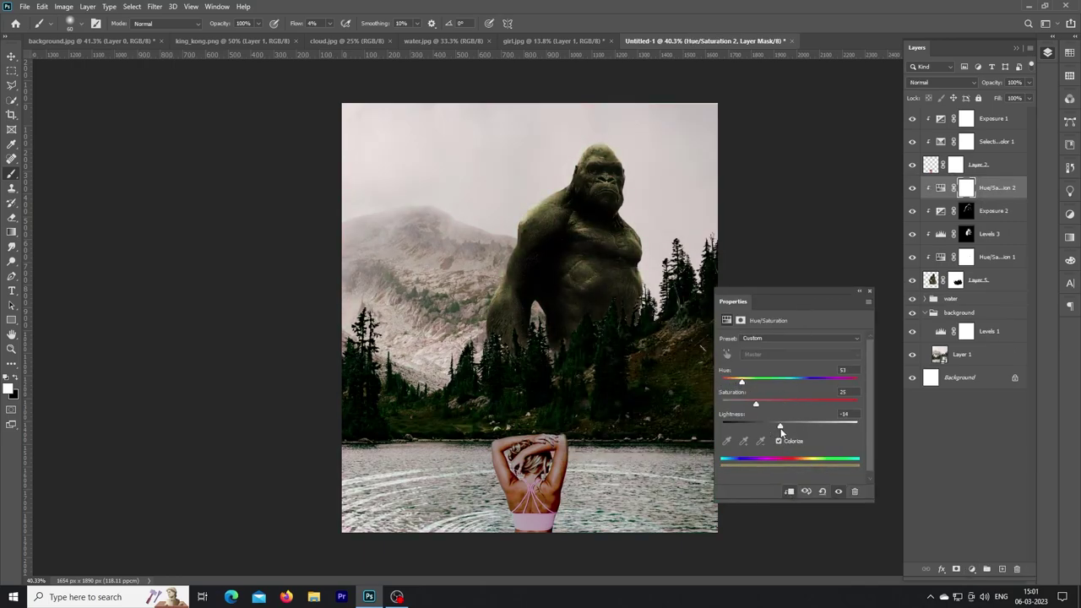
pyautogui.click(854, 491)
pyautogui.click(486, 222)
# Add a clipped Selective Color adjustment, shifting Greens toward cyan and tweaking the Blacks
pyautogui.click(971, 569)
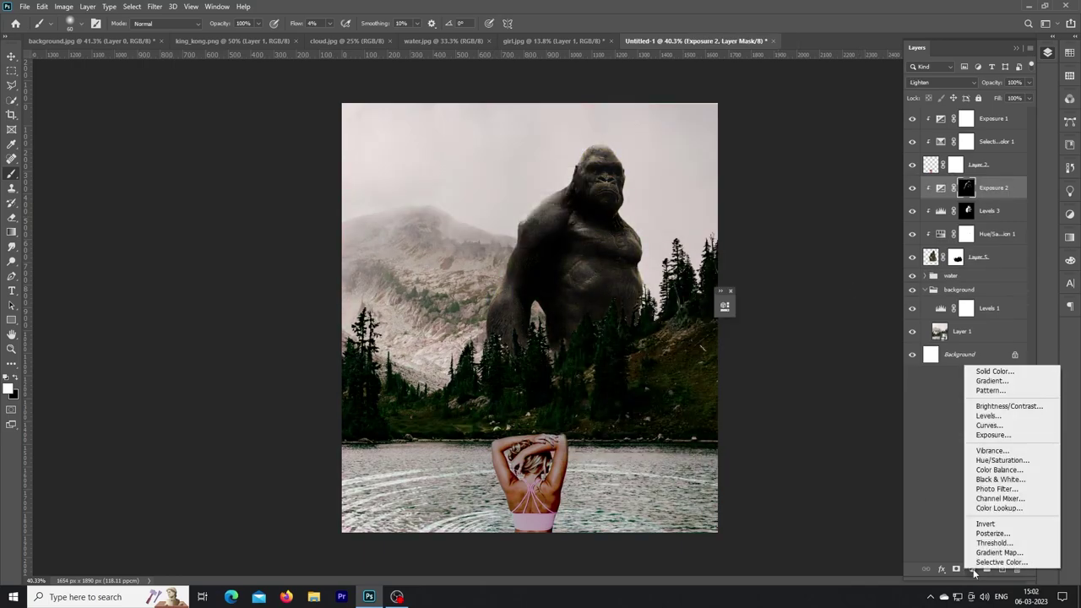
pyautogui.click(989, 545)
pyautogui.moveTo(611, 301); pyautogui.dragTo(793, 332)
pyautogui.click(810, 382)
pyautogui.click(785, 396)
pyautogui.moveTo(810, 407); pyautogui.dragTo(849, 407)
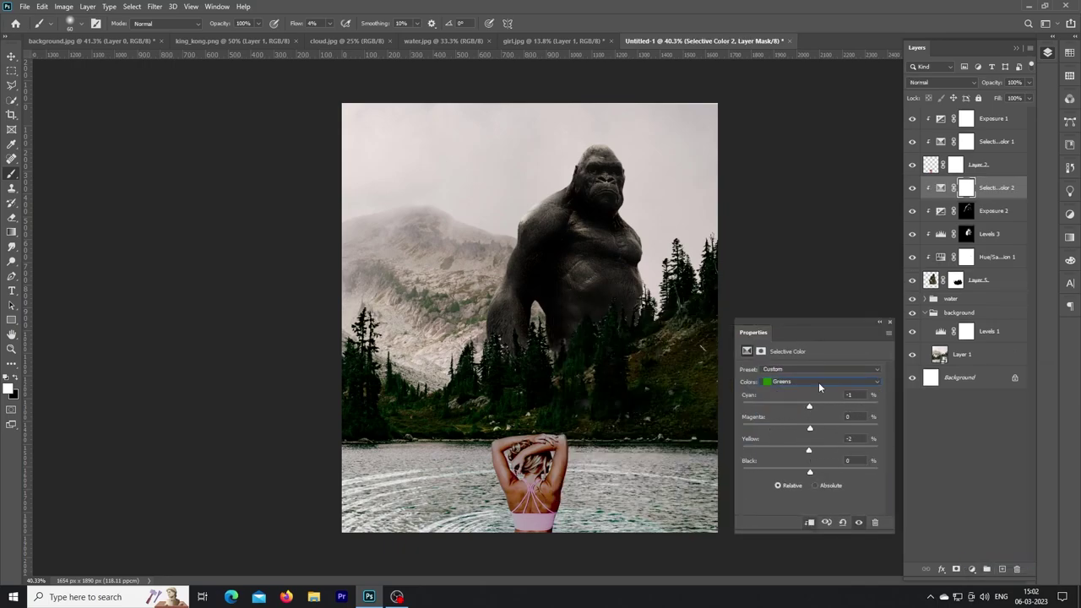
pyautogui.scroll(-6, 819, 382)
pyautogui.moveTo(810, 428); pyautogui.dragTo(817, 431)
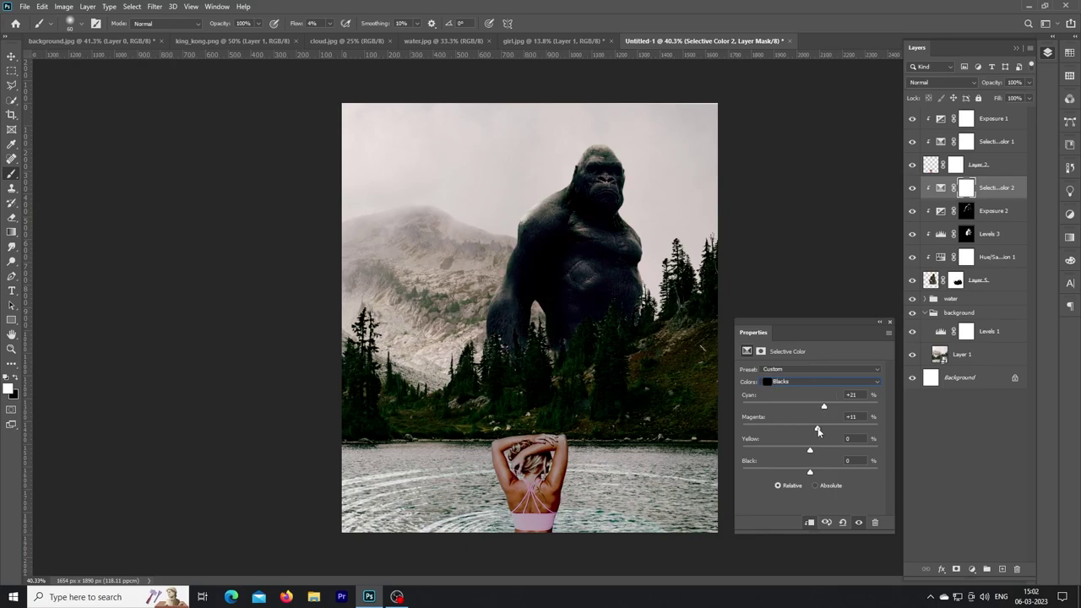
pyautogui.moveTo(810, 471); pyautogui.dragTo(808, 472)
pyautogui.moveTo(824, 406); pyautogui.dragTo(838, 407)
pyautogui.click(879, 325)
# Invert the Selective Color mask and paint white over the gorilla only
pyautogui.hotkey('ctrl', 'i')
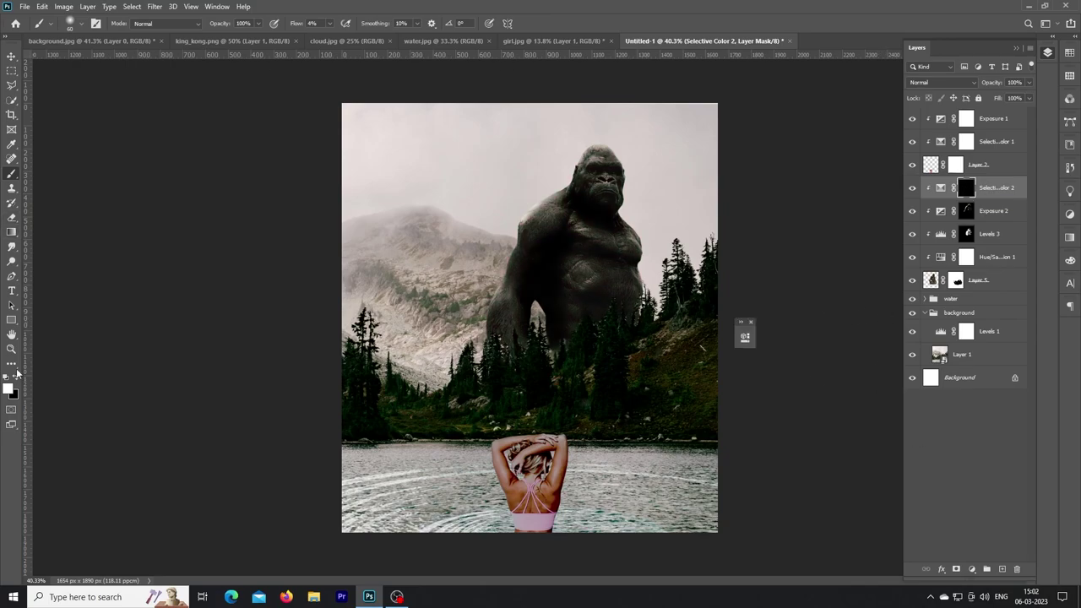
pyautogui.press(']')
pyautogui.press(']')
pyautogui.press(']')
pyautogui.scroll(2, 550, 315)
pyautogui.hotkey('shift', '4')
pyautogui.moveTo(634, 204); pyautogui.dragTo(589, 265)
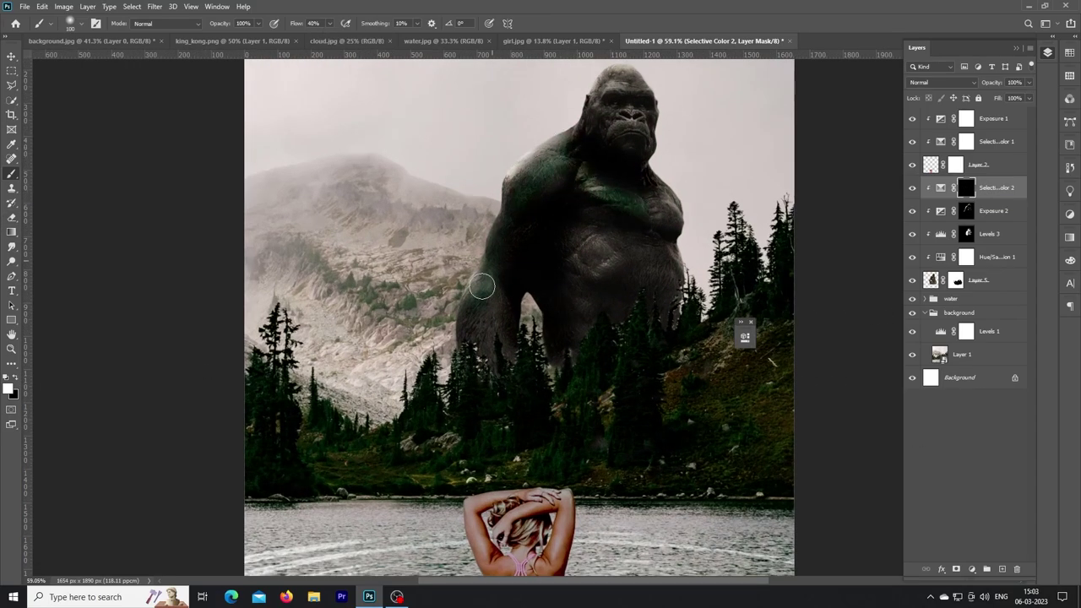
pyautogui.press(']')
pyautogui.press(']')
pyautogui.press(']')
pyautogui.press(']')
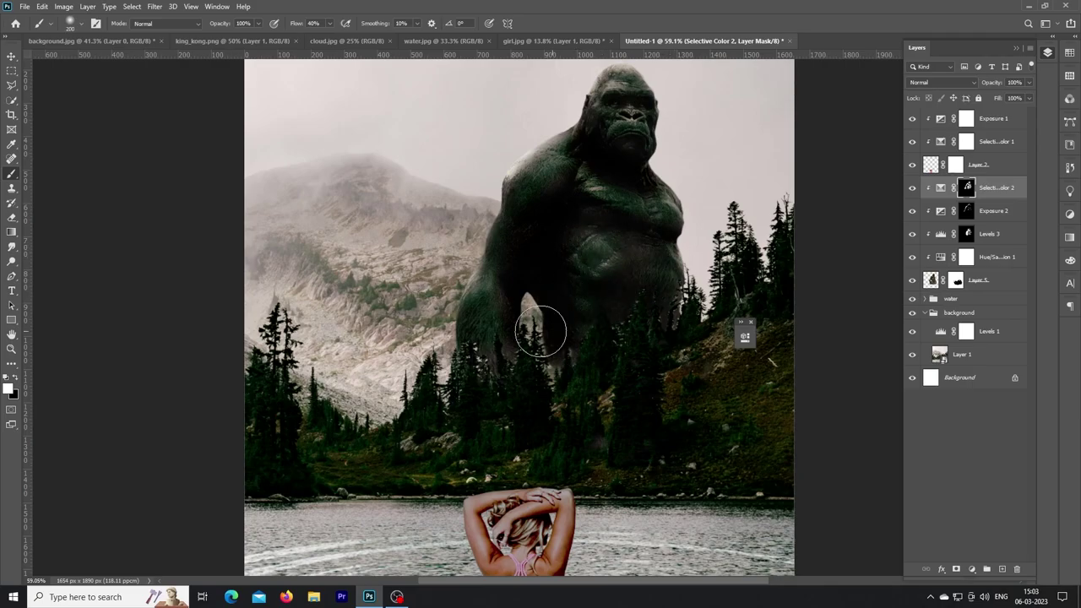
pyautogui.scroll(-2, 537, 331)
pyautogui.scroll(-1, 538, 330)
# Lower the Selective Color layer's strength and switch to the Move tool
pyautogui.moveTo(1029, 82); pyautogui.dragTo(1027, 98)
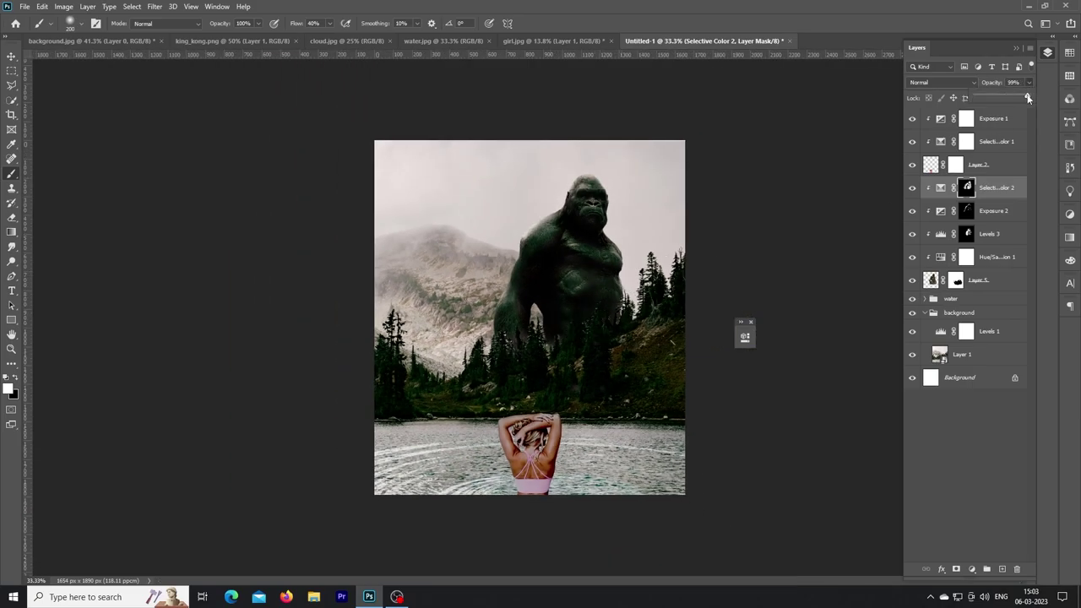
pyautogui.press('v')
pyautogui.scroll(3, 152, 172)
pyautogui.scroll(-4, 152, 173)
pyautogui.scroll(1, 152, 172)
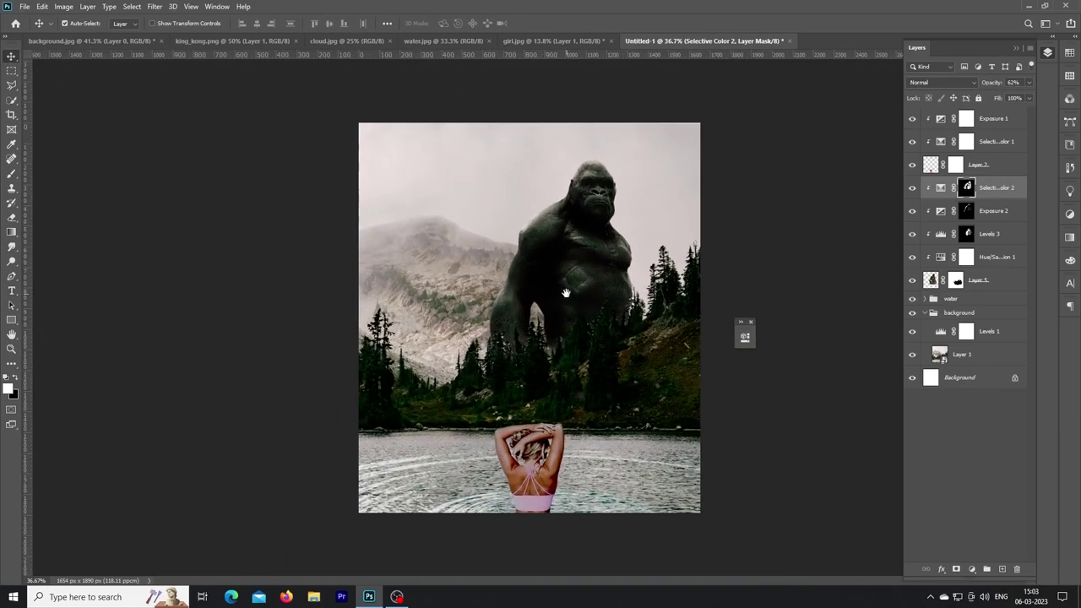
pyautogui.scroll(1, 152, 172)
# On a new empty layer, sample a near-black tree colour and softly paint the shoreline trees at low flow
pyautogui.click(1002, 569)
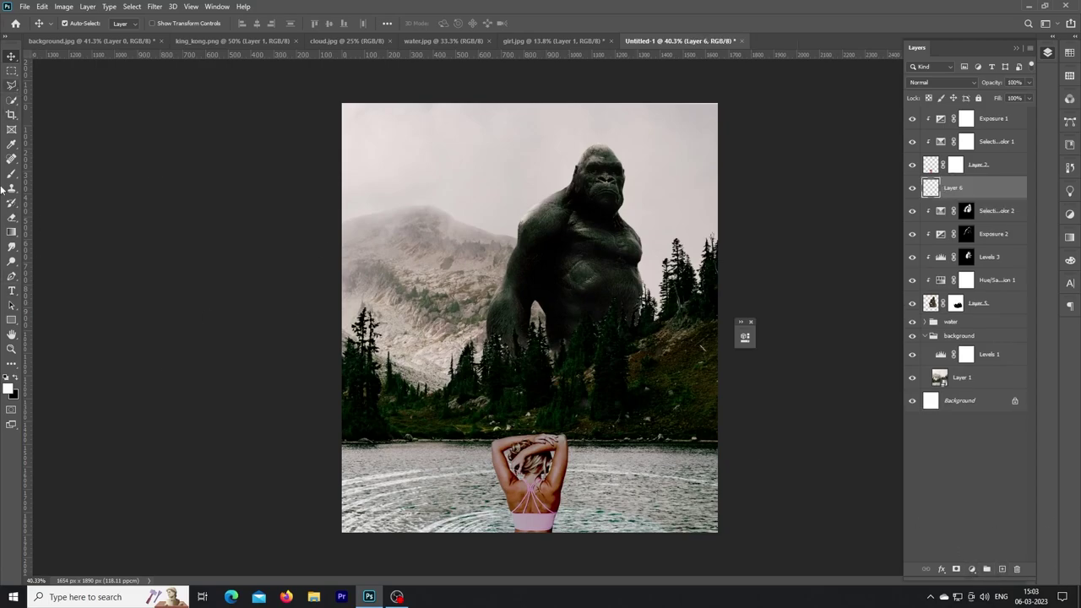
pyautogui.click(11, 173)
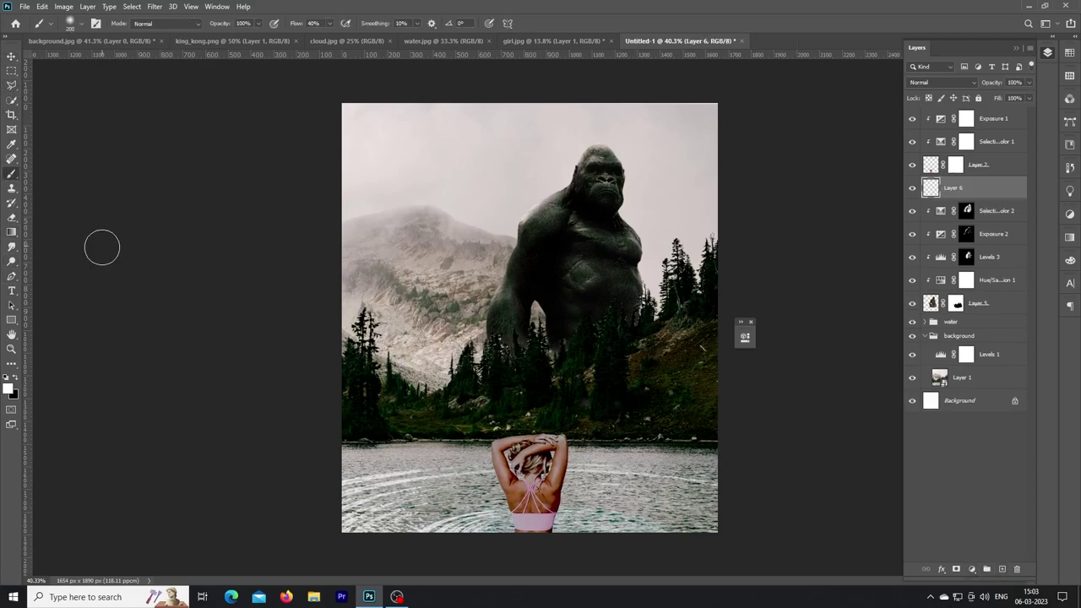
pyautogui.click(8, 388)
pyautogui.click(517, 366)
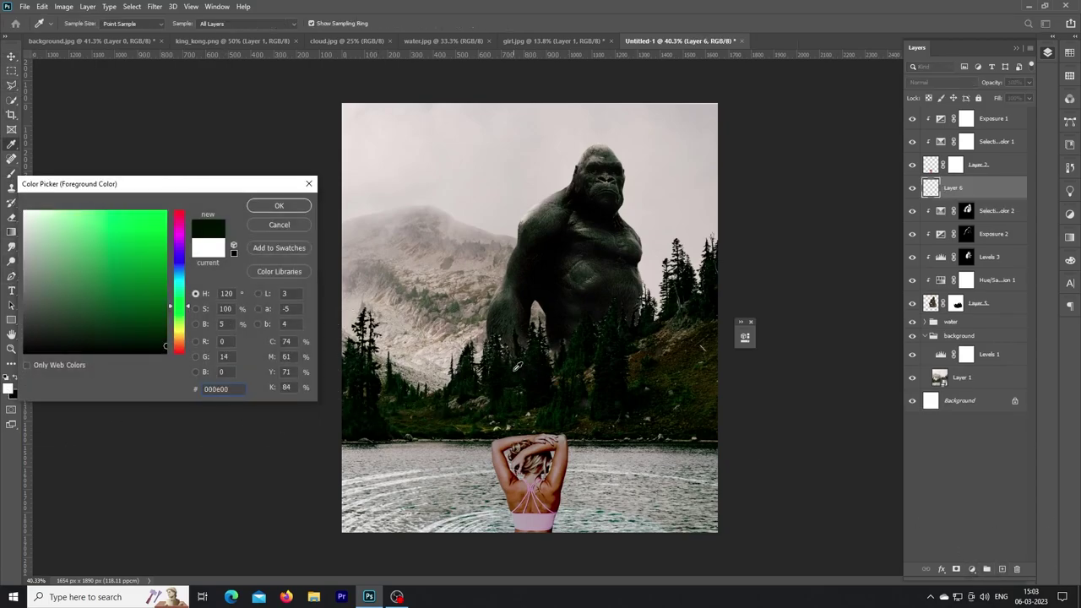
pyautogui.click(278, 205)
pyautogui.moveTo(332, 41); pyautogui.dragTo(309, 41)
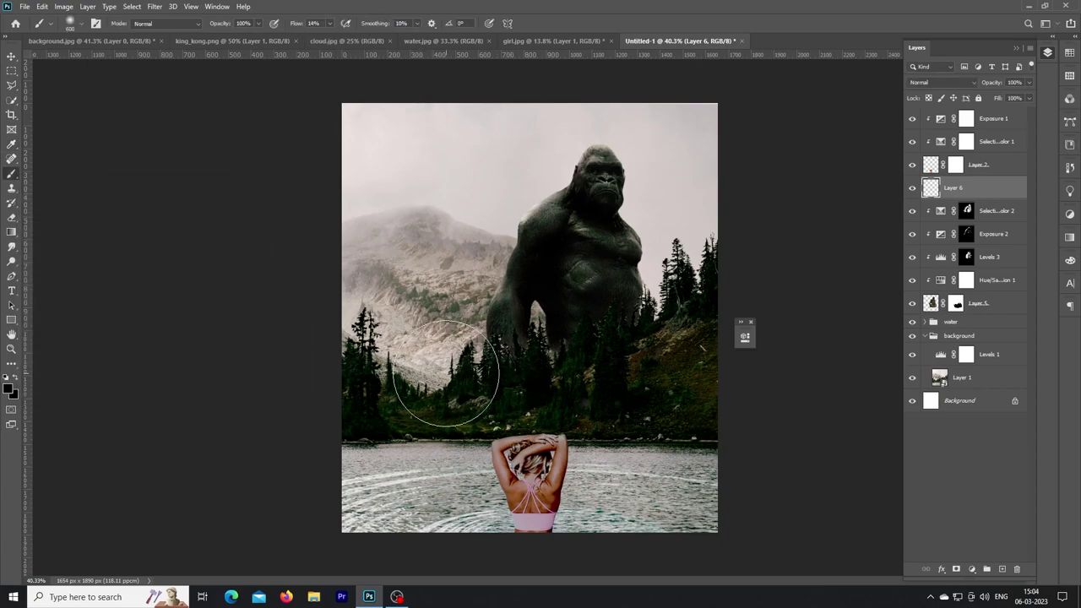
pyautogui.moveTo(496, 369)
pyautogui.mouseDown()
pyautogui.moveTo(446, 338)
pyautogui.moveTo(671, 422)
pyautogui.moveTo(632, 430)
pyautogui.moveTo(496, 526)
pyautogui.mouseUp()
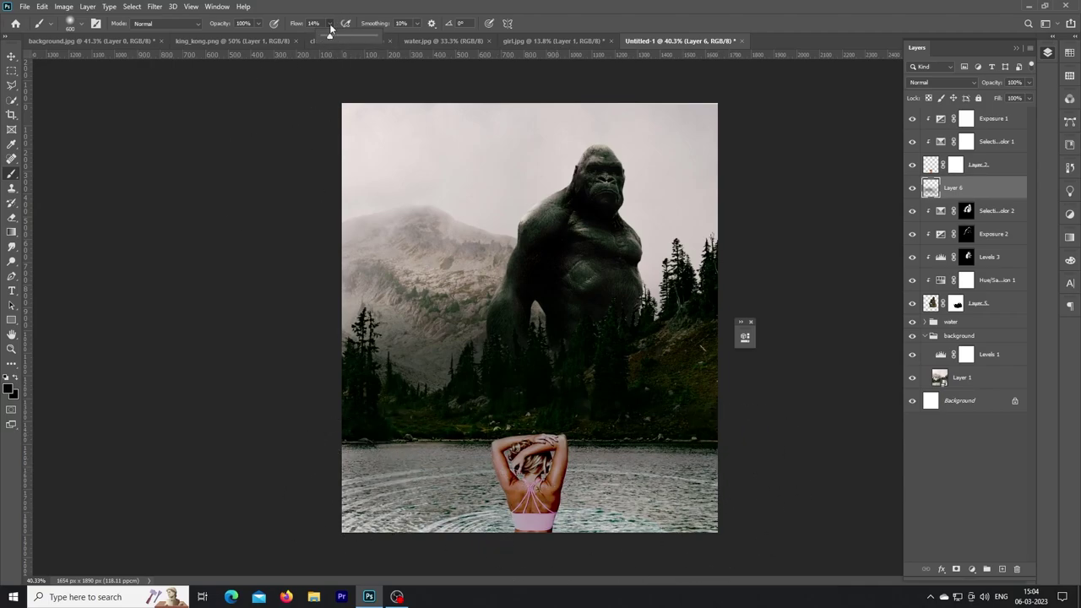
pyautogui.moveTo(330, 24); pyautogui.dragTo(321, 29)
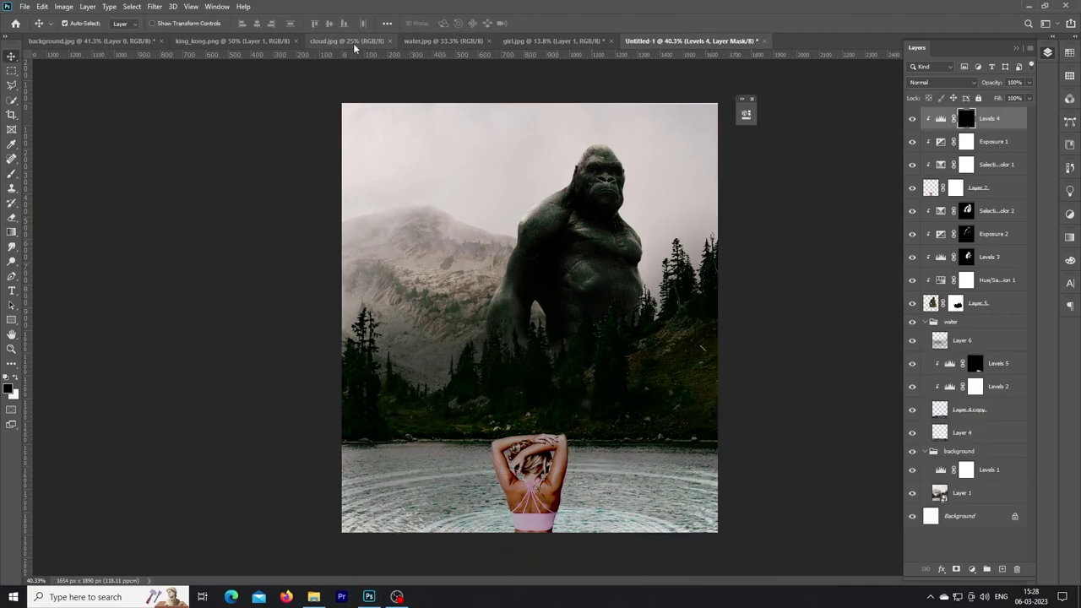
# Drag the cloud photo into Untitled-1 and scale it to cover the sky area
pyautogui.click(346, 40)
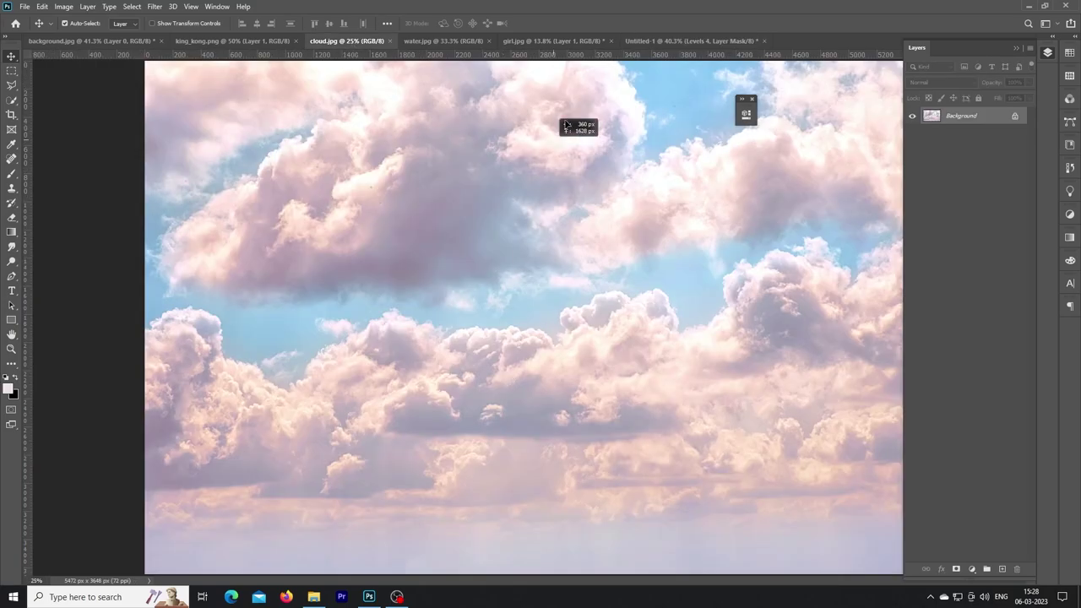
pyautogui.moveTo(579, 127); pyautogui.dragTo(586, 371)
pyautogui.hotkey('ctrl', 't')
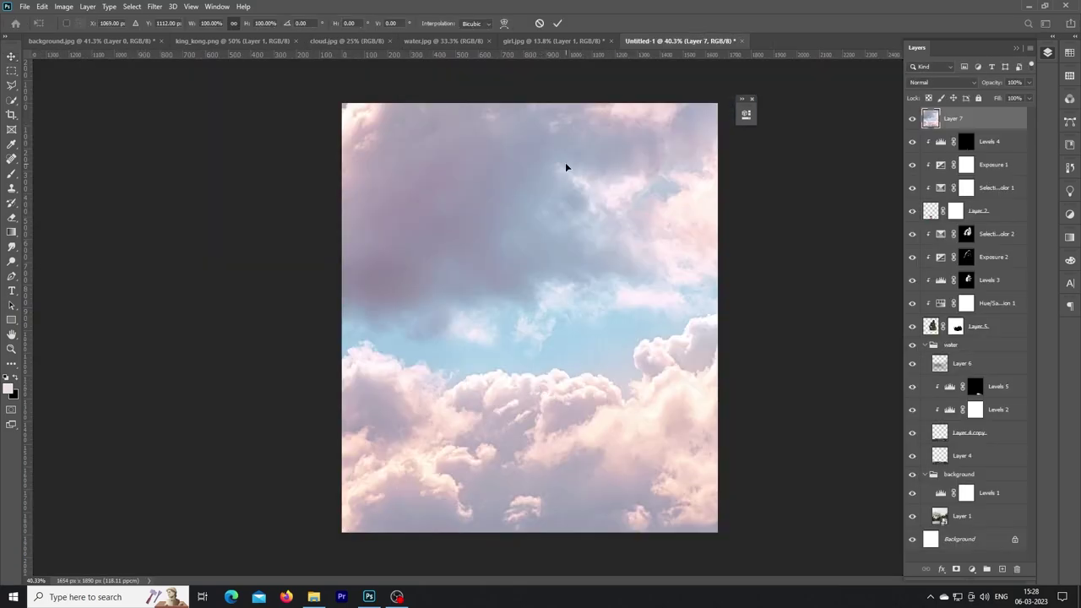
pyautogui.moveTo(565, 167)
pyautogui.mouseDown()
pyautogui.moveTo(552, 362)
pyautogui.moveTo(555, 155)
pyautogui.mouseUp()
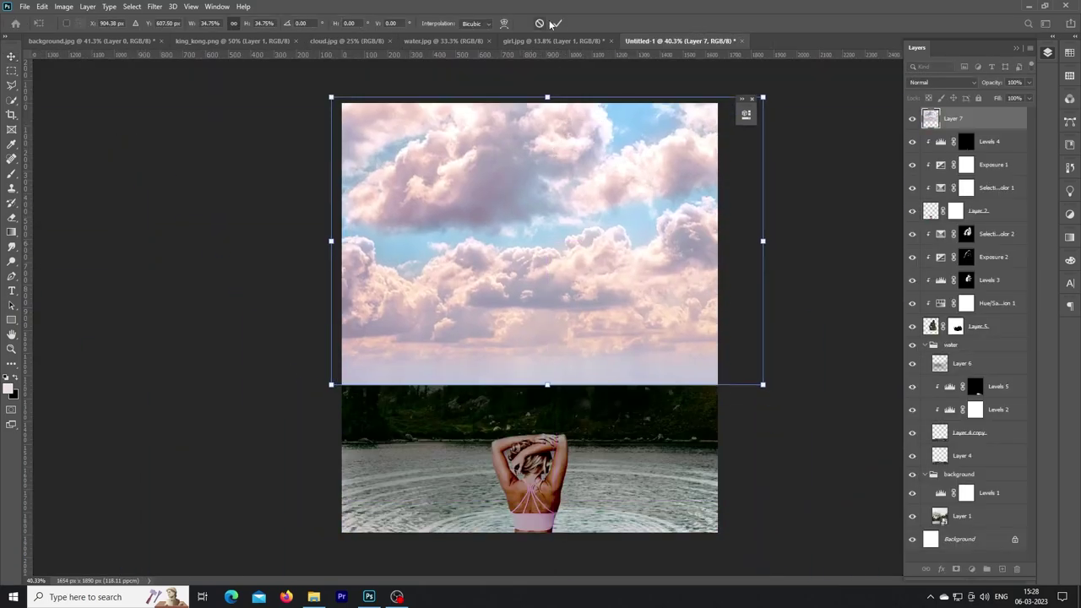
pyautogui.press('Return')
pyautogui.moveTo(1028, 98)
pyautogui.mouseDown()
pyautogui.moveTo(1003, 98)
pyautogui.moveTo(1028, 98)
pyautogui.mouseUp()
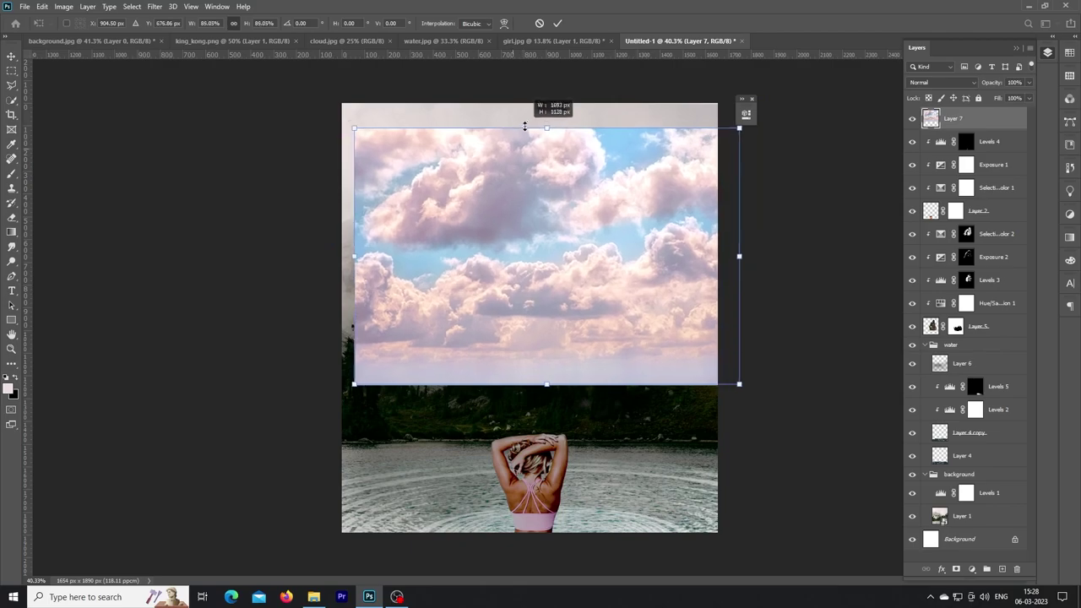
pyautogui.moveTo(548, 95); pyautogui.dragTo(591, 181)
pyautogui.press('Return')
pyautogui.click(941, 82)
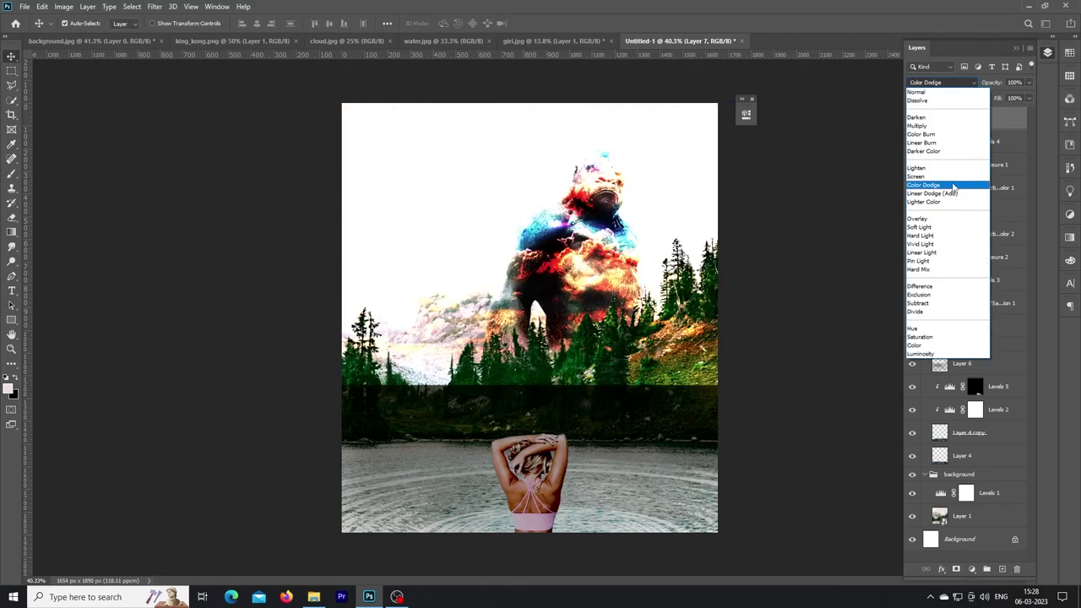
# Set the cloud layer to Screen, add a mask, and fade out its bottom edge in black
pyautogui.click(952, 176)
pyautogui.click(956, 568)
pyautogui.click(15, 378)
pyautogui.press('b')
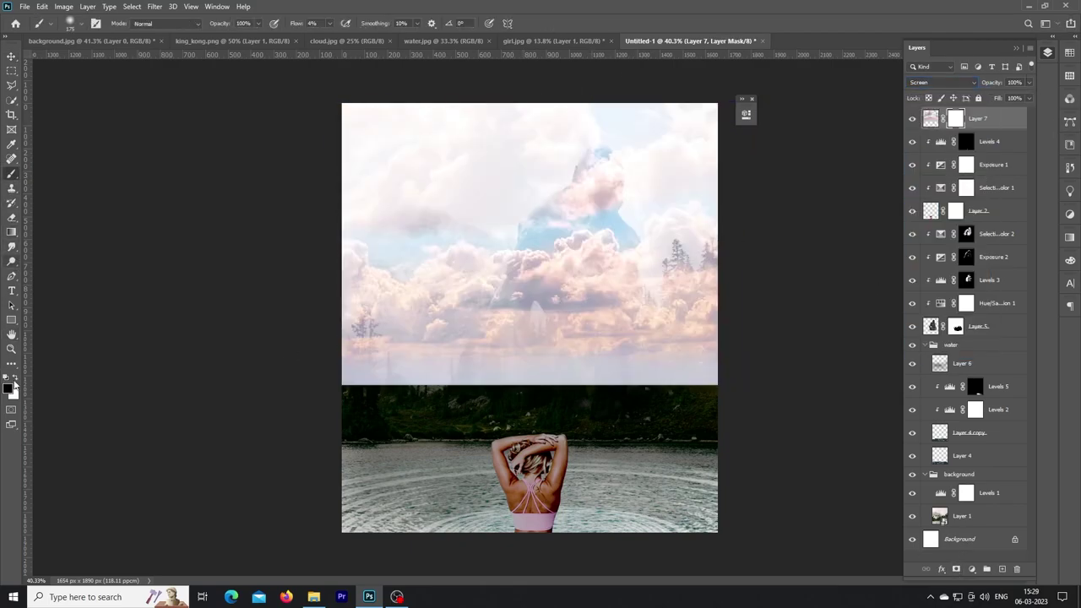
pyautogui.moveTo(369, 392); pyautogui.dragTo(507, 405)
pyautogui.moveTo(296, 23); pyautogui.dragTo(326, 39)
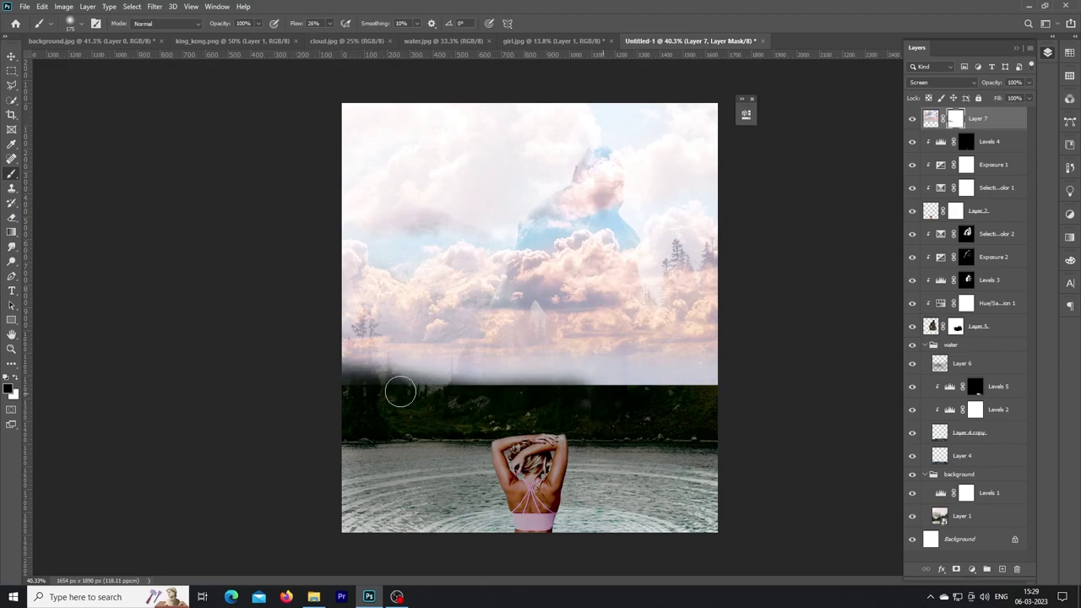
pyautogui.moveTo(398, 386)
pyautogui.mouseDown()
pyautogui.moveTo(545, 399)
pyautogui.moveTo(357, 422)
pyautogui.moveTo(668, 400)
pyautogui.moveTo(555, 391)
pyautogui.moveTo(729, 410)
pyautogui.moveTo(584, 416)
pyautogui.mouseUp()
# Reveal the gorilla through the clouds, test cloud opacities, and move the cloud layer lower
pyautogui.press('[')
pyautogui.press('[')
pyautogui.press('[')
pyautogui.press('[')
pyautogui.press(']')
pyautogui.press(']')
pyautogui.press(']')
pyautogui.moveTo(595, 214)
pyautogui.mouseDown()
pyautogui.moveTo(591, 188)
pyautogui.moveTo(541, 245)
pyautogui.mouseUp()
pyautogui.moveTo(658, 304)
pyautogui.mouseDown()
pyautogui.moveTo(635, 282)
pyautogui.moveTo(515, 260)
pyautogui.mouseUp()
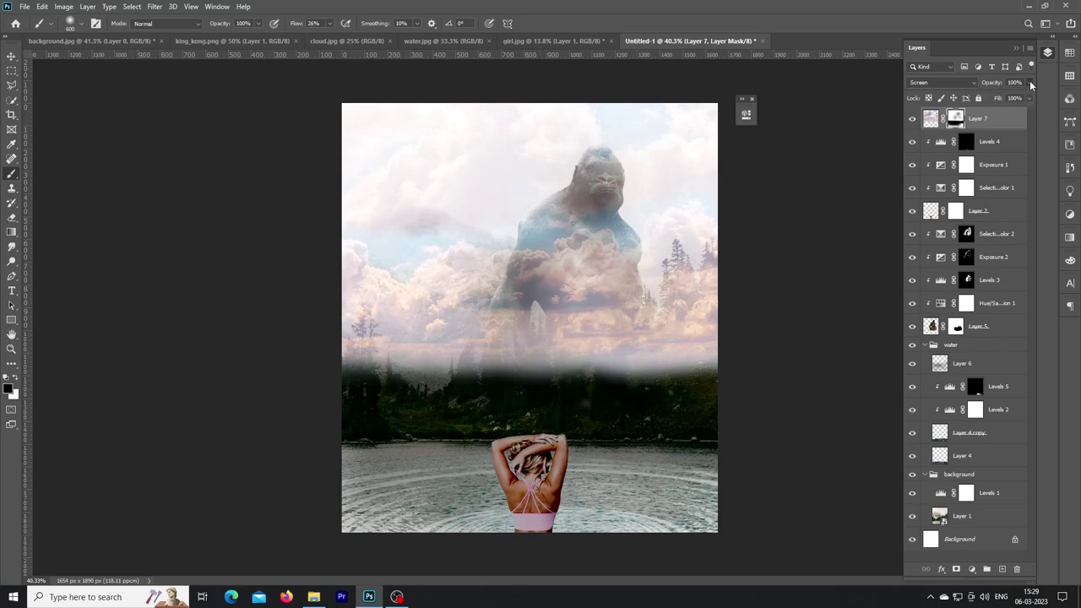
pyautogui.moveTo(1030, 84); pyautogui.dragTo(1037, 119)
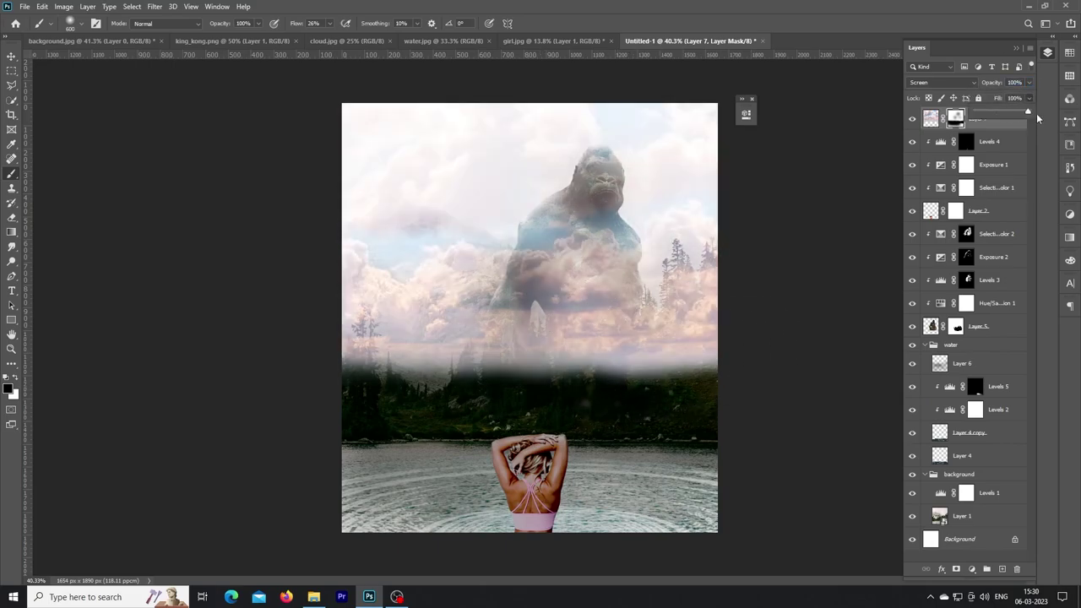
pyautogui.press('Tab')
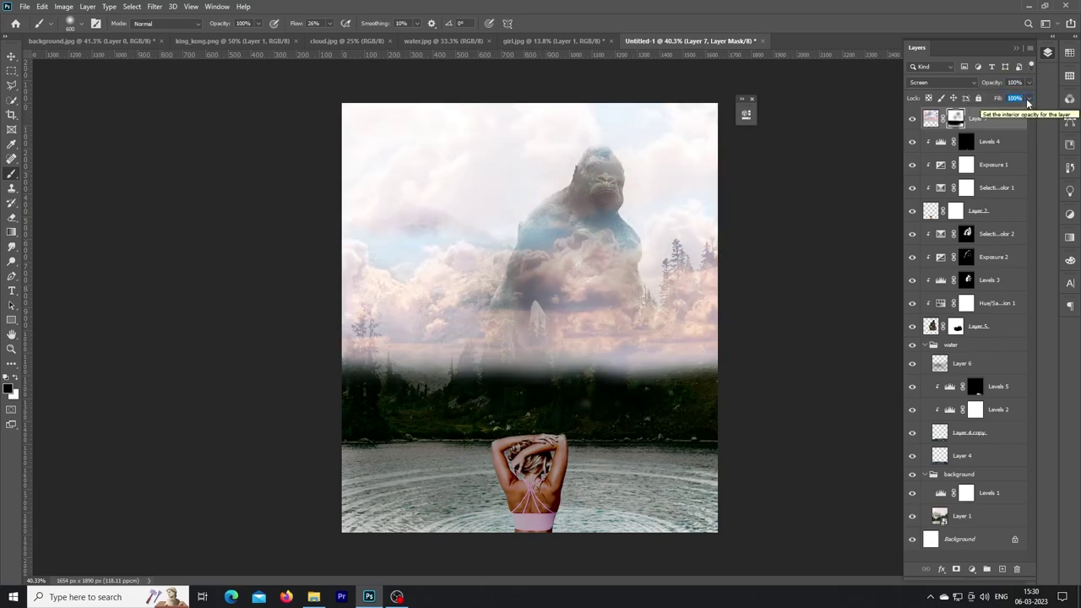
pyautogui.moveTo(980, 118)
pyautogui.mouseDown()
pyautogui.moveTo(917, 318)
pyautogui.moveTo(940, 122)
pyautogui.mouseUp()
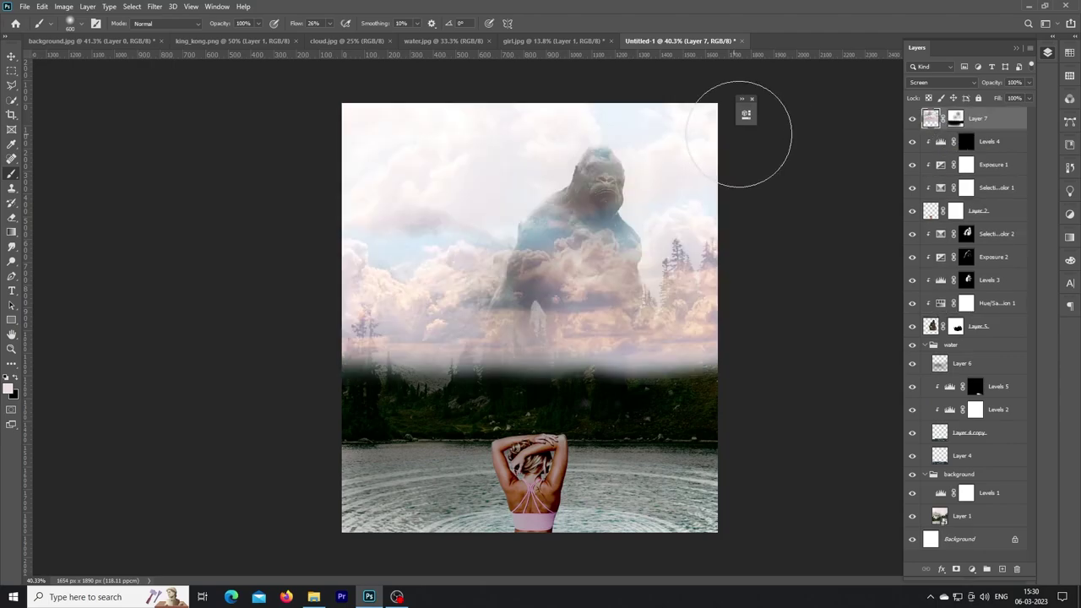
# Mask the clouds off the gorilla's face, arm, chest and body, thinning the fog band
pyautogui.click(955, 118)
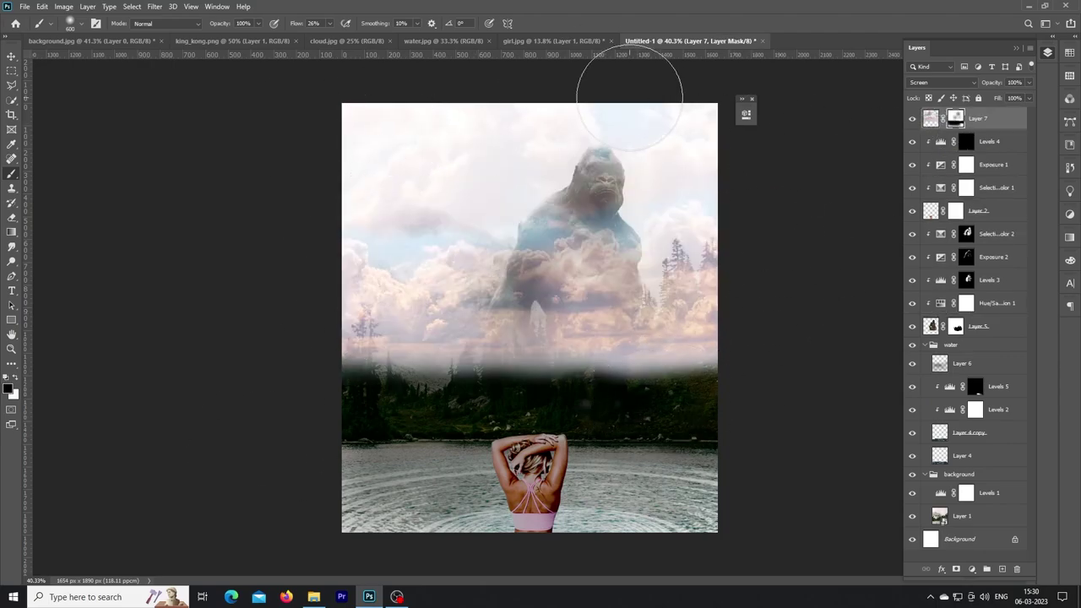
pyautogui.moveTo(587, 169)
pyautogui.mouseDown()
pyautogui.moveTo(563, 187)
pyautogui.moveTo(580, 295)
pyautogui.moveTo(525, 260)
pyautogui.moveTo(522, 287)
pyautogui.moveTo(536, 224)
pyautogui.mouseUp()
pyautogui.hotkey('ctrl', 'z')
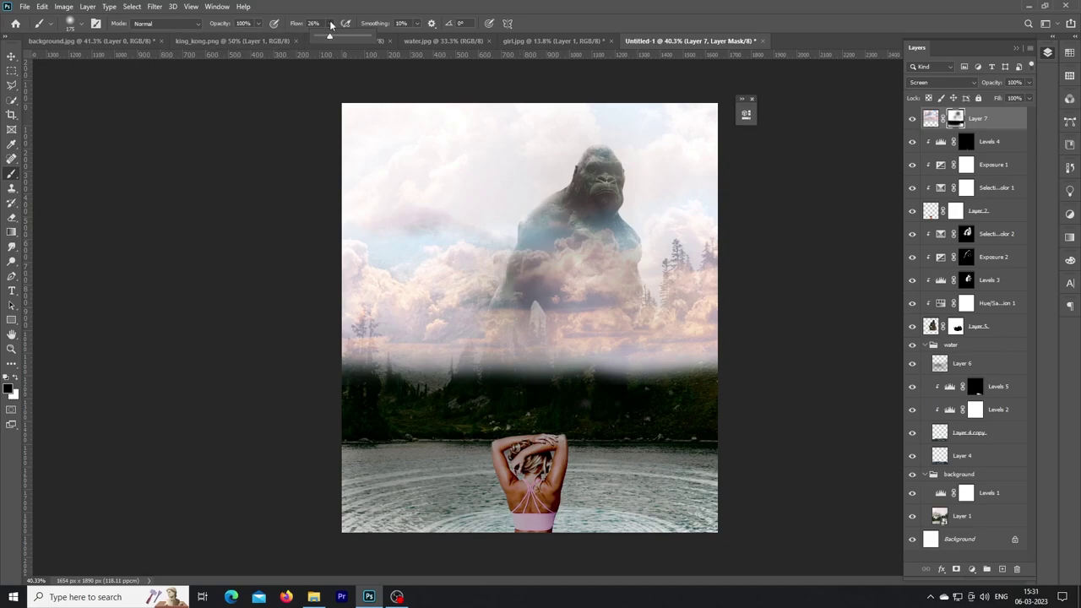
pyautogui.moveTo(330, 23); pyautogui.dragTo(316, 38)
pyautogui.moveTo(540, 203); pyautogui.dragTo(511, 288)
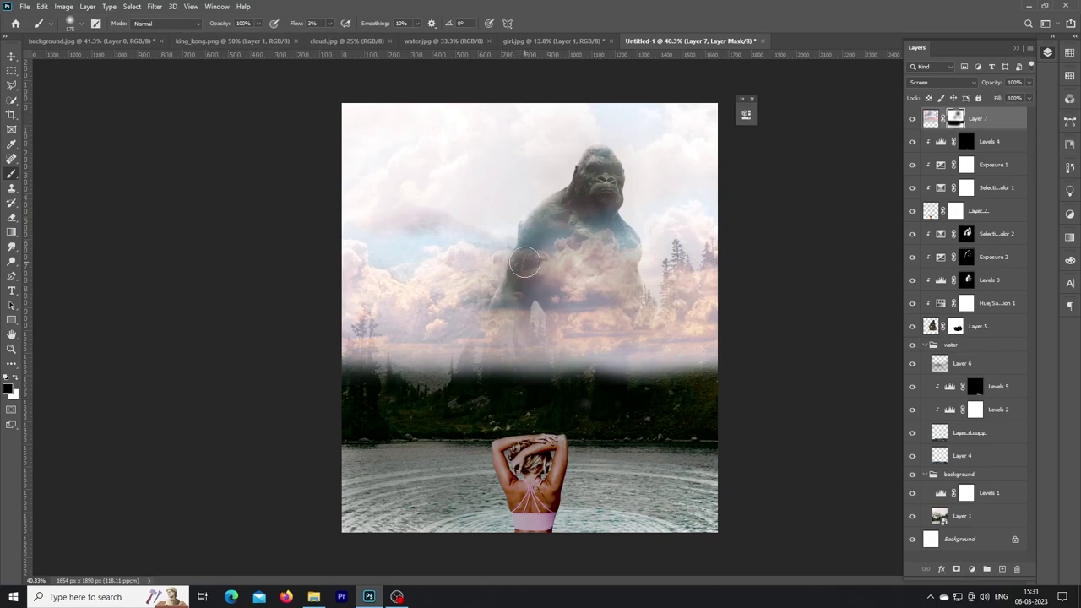
pyautogui.press(']')
pyautogui.press(']')
pyautogui.press(']')
pyautogui.moveTo(579, 374); pyautogui.dragTo(585, 287)
pyautogui.hotkey('shift', '4')
pyautogui.hotkey('shift', '1')
pyautogui.moveTo(574, 245)
pyautogui.mouseDown()
pyautogui.moveTo(591, 279)
pyautogui.moveTo(548, 265)
pyautogui.moveTo(594, 292)
pyautogui.moveTo(558, 366)
pyautogui.moveTo(399, 370)
pyautogui.moveTo(875, 305)
pyautogui.mouseUp()
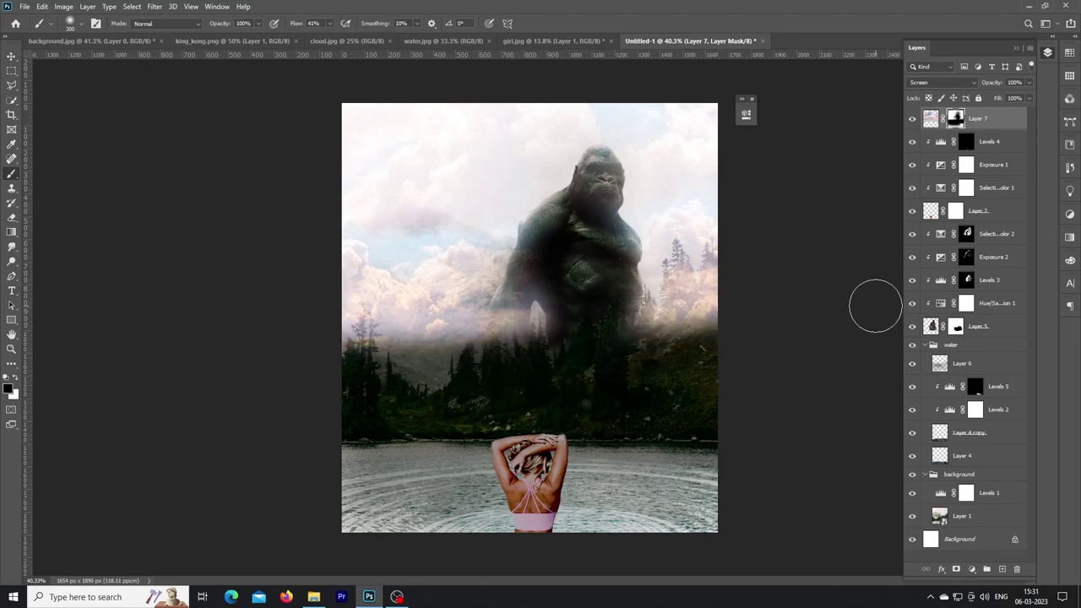
# Paint white on the cloud mask to bring some clouds back, then add an empty layer
pyautogui.click(15, 382)
pyautogui.moveTo(506, 194)
pyautogui.mouseDown()
pyautogui.moveTo(591, 194)
pyautogui.moveTo(642, 211)
pyautogui.mouseUp()
pyautogui.hotkey('ctrl', 'z')
pyautogui.hotkey('shift', '2')
pyautogui.hotkey('shift', '4')
pyautogui.press(']')
pyautogui.press(']')
pyautogui.press(']')
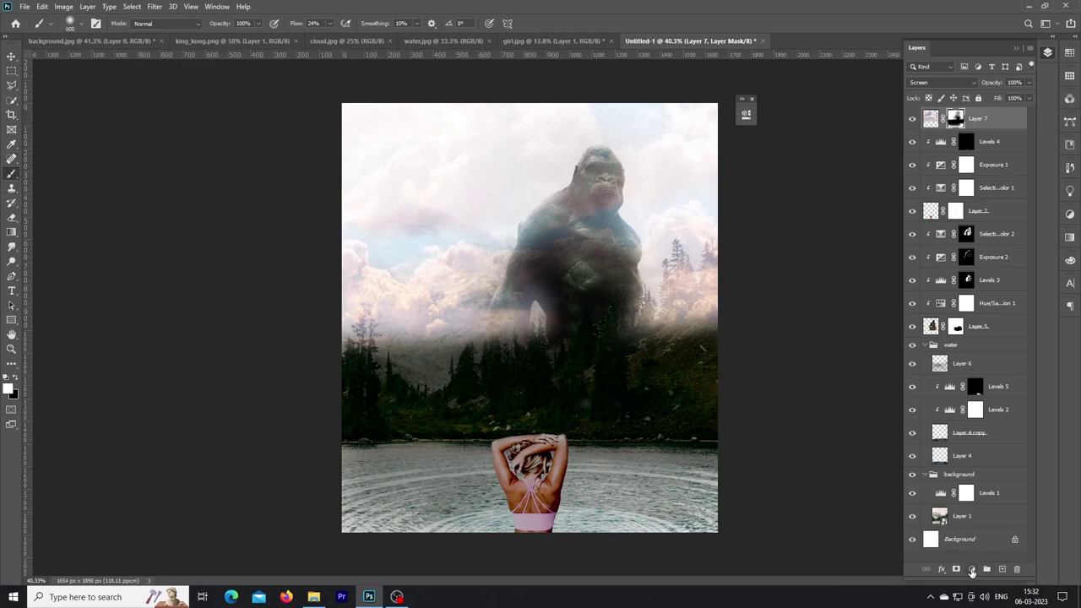
pyautogui.click(1001, 569)
# Brush soft white fog across the lower trees and shoreline, with the layer fill at 71%
pyautogui.hotkey('shift', '1')
pyautogui.hotkey('shift', '3')
pyautogui.moveTo(408, 418); pyautogui.dragTo(724, 377)
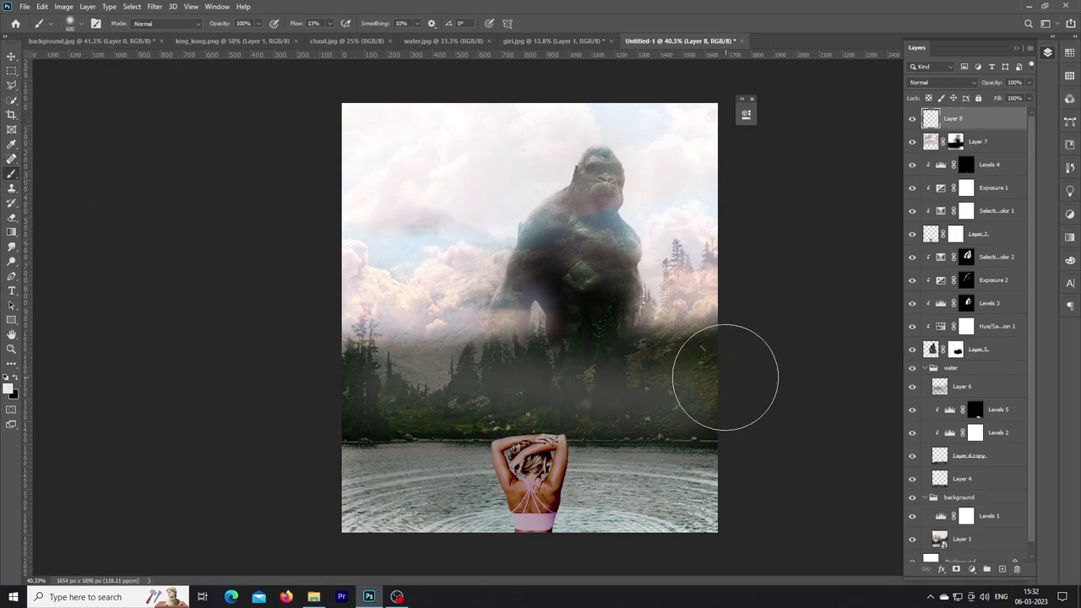
pyautogui.moveTo(729, 423); pyautogui.dragTo(144, 463)
pyautogui.moveTo(1028, 113); pyautogui.dragTo(1015, 110)
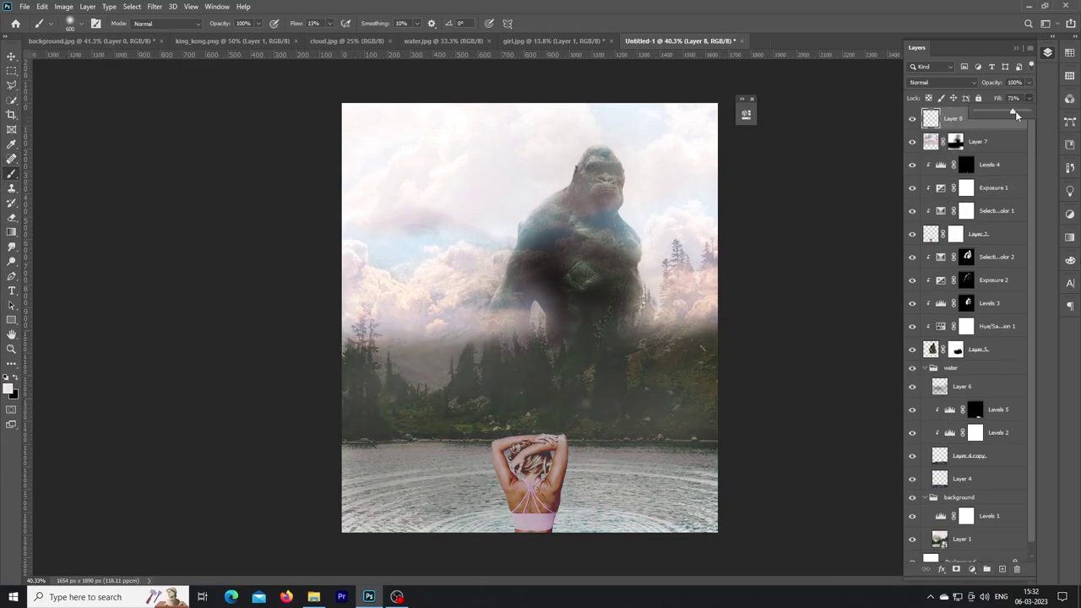
pyautogui.moveTo(692, 337)
pyautogui.mouseDown()
pyautogui.moveTo(398, 362)
pyautogui.moveTo(626, 346)
pyautogui.mouseUp()
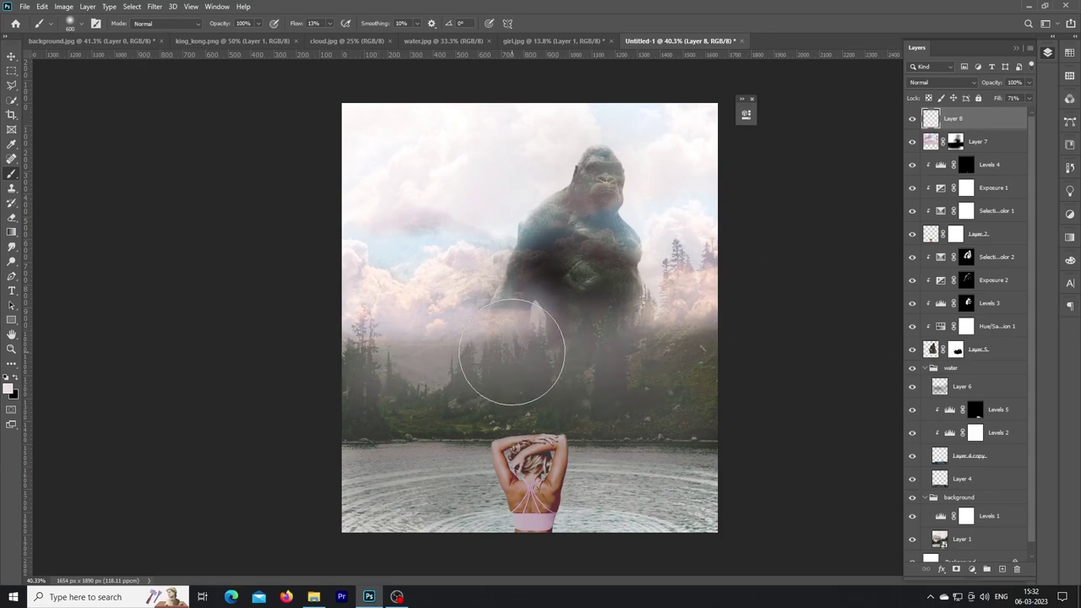
pyautogui.press('[')
pyautogui.press('[')
pyautogui.press('[')
# Paint black on the cloud layer's mask to hide clouds over the gorilla's body
pyautogui.hotkey('alt', '[')
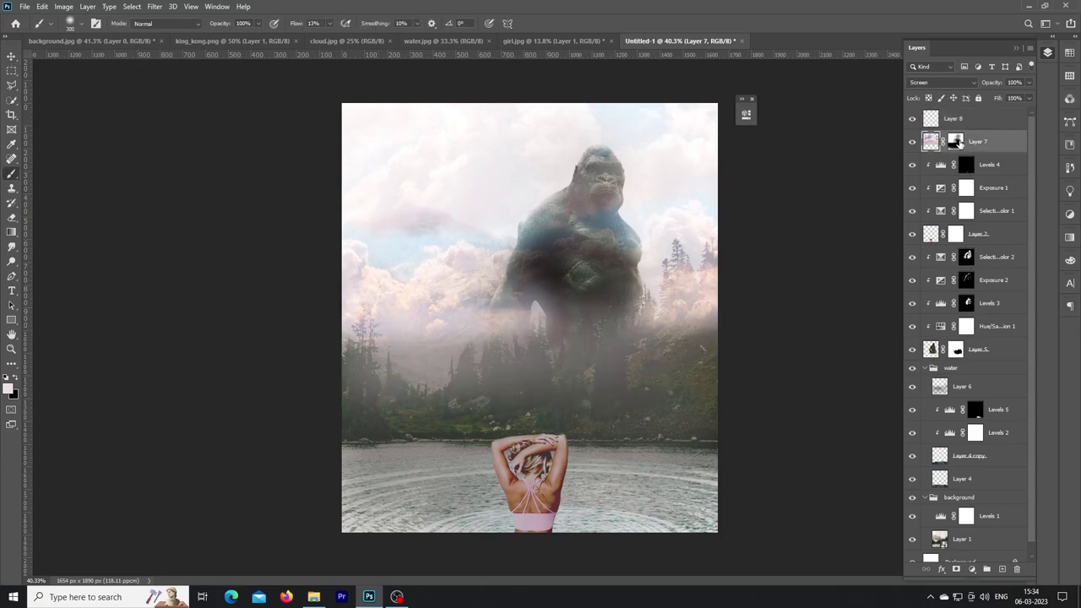
pyautogui.click(955, 141)
pyautogui.press('x')
pyautogui.moveTo(591, 202)
pyautogui.mouseDown()
pyautogui.moveTo(603, 261)
pyautogui.moveTo(591, 211)
pyautogui.mouseUp()
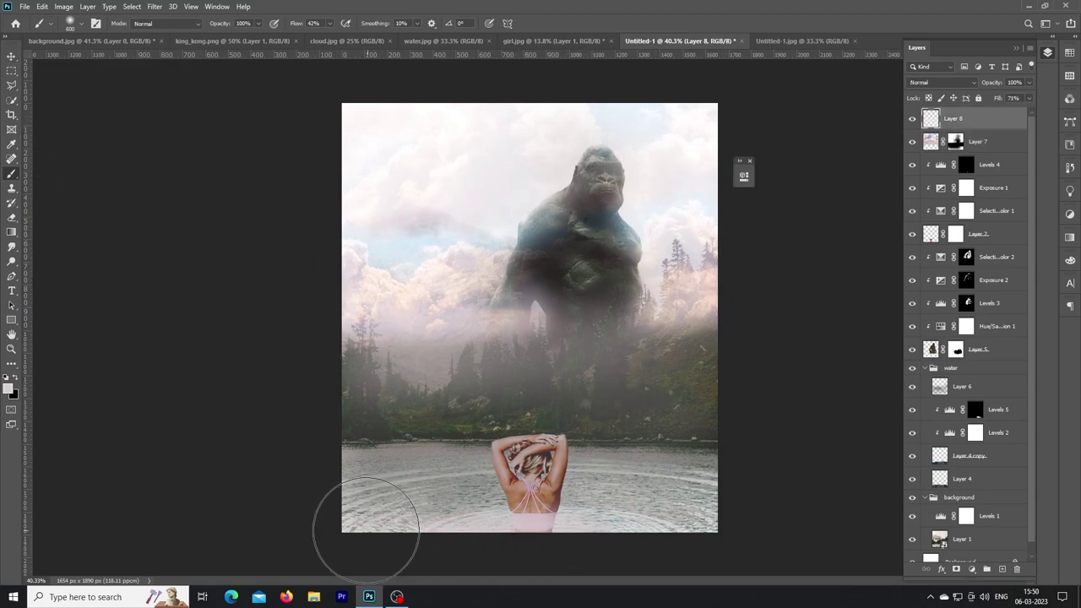
pyautogui.moveTo(362, 531); pyautogui.dragTo(844, 543)
# Redo the fog band across the trees with a larger brush
pyautogui.press('v')
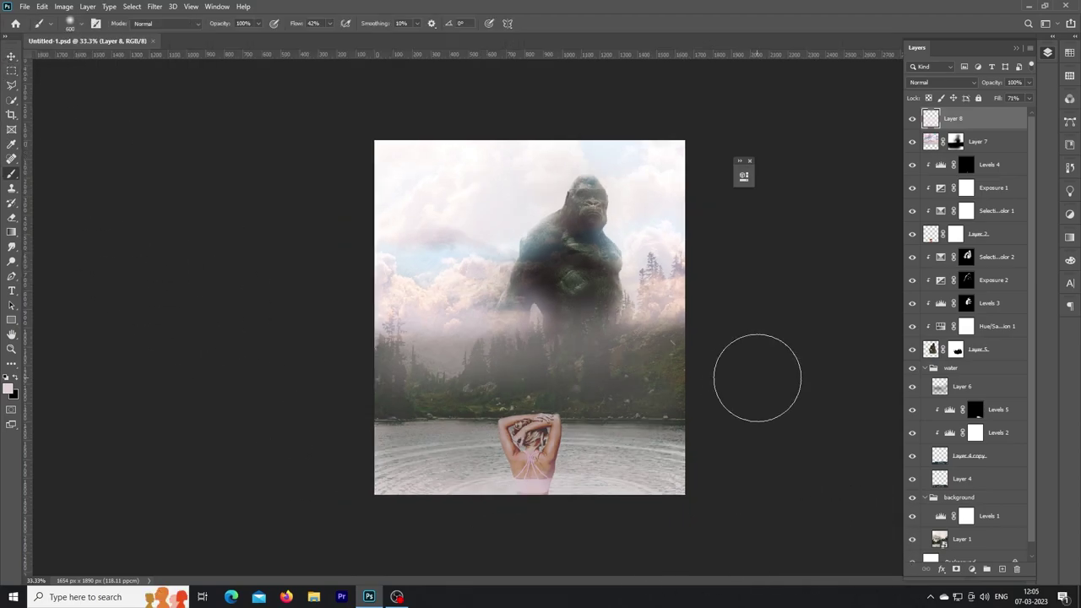
pyautogui.moveTo(393, 374); pyautogui.dragTo(697, 363)
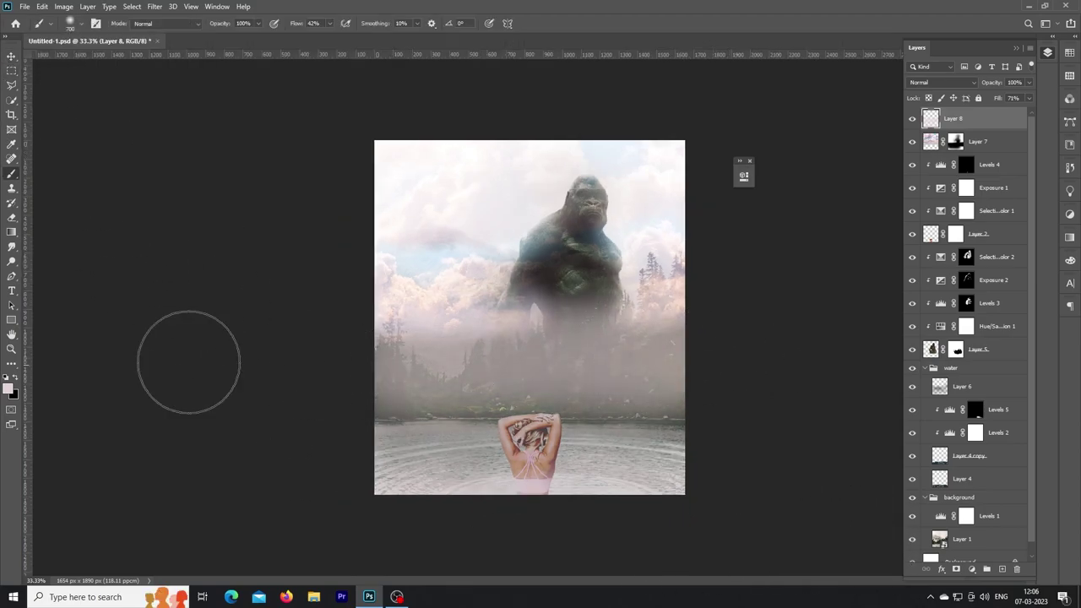
pyautogui.hotkey('ctrl', 'z')
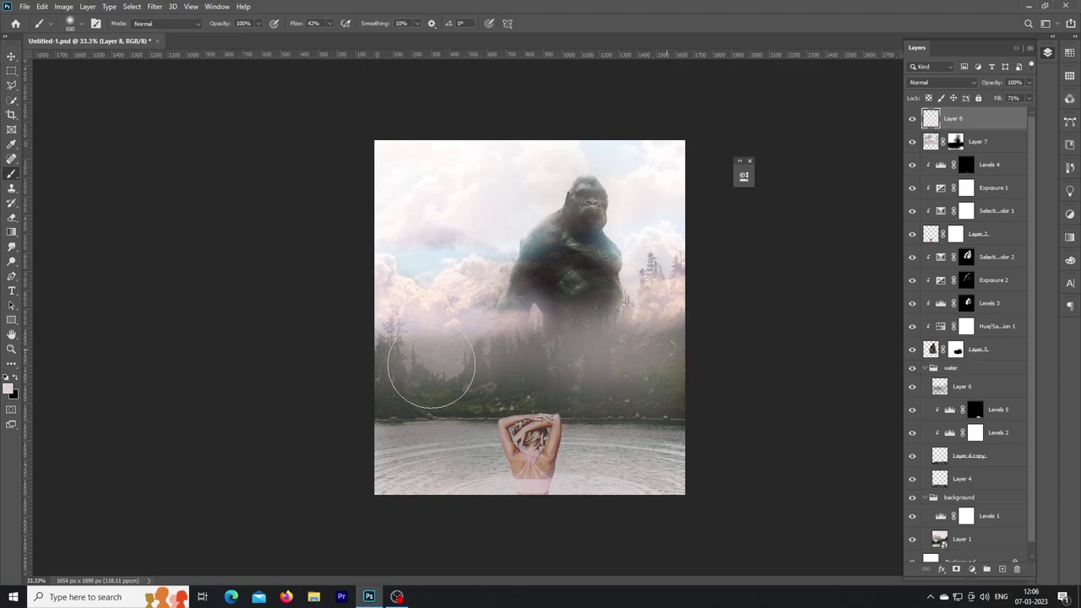
pyautogui.moveTo(653, 346)
pyautogui.mouseDown()
pyautogui.moveTo(397, 337)
pyautogui.moveTo(700, 290)
pyautogui.mouseUp()
pyautogui.press(']')
pyautogui.press(']')
pyautogui.press(']')
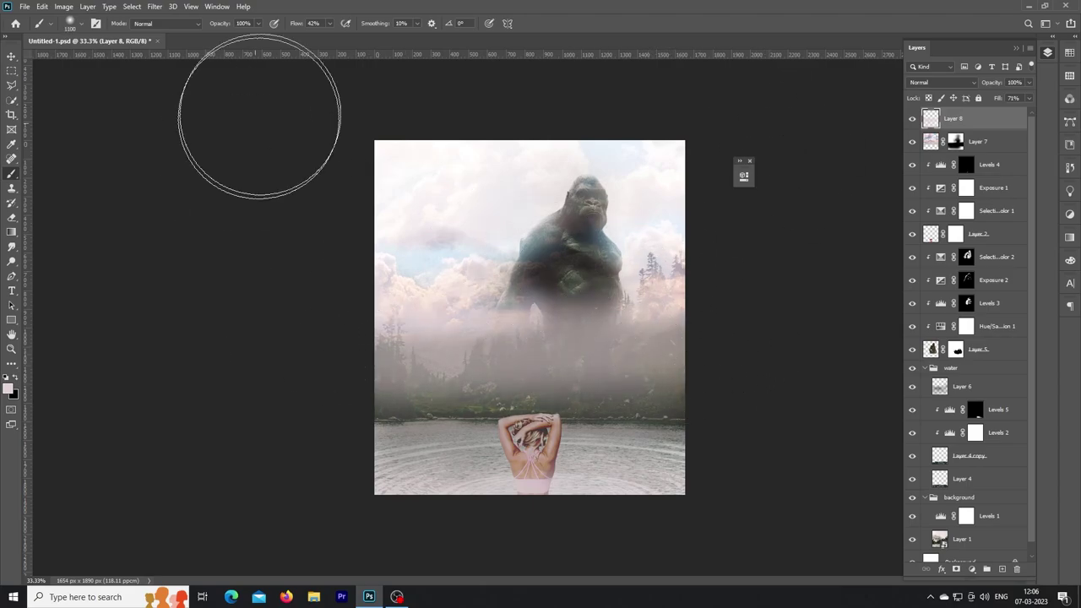
pyautogui.click(329, 23)
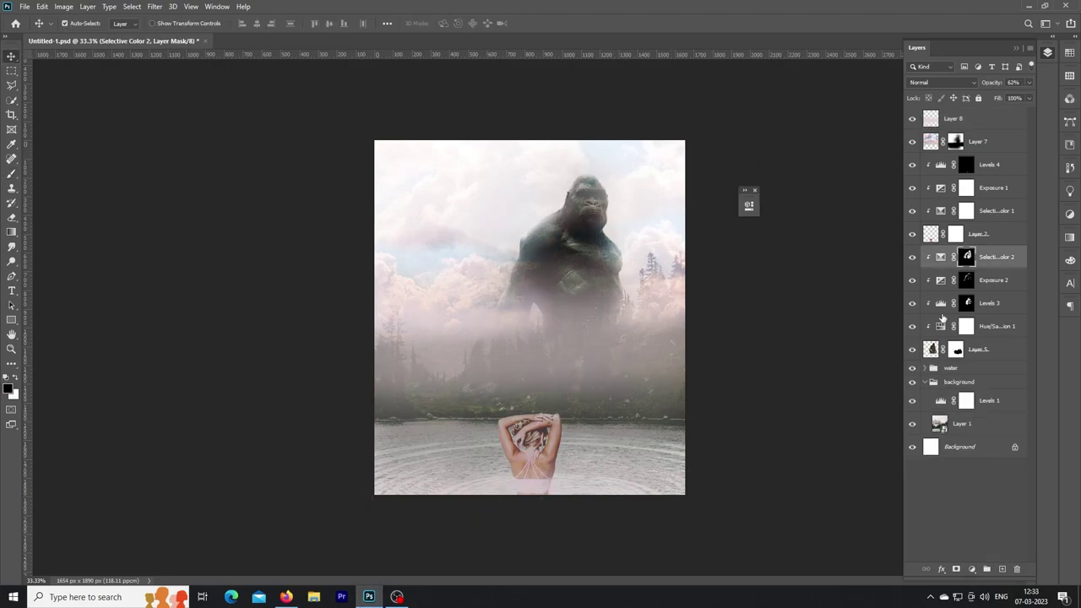
# Group the gorilla's layers, group Layer 2 through Levels 4 as 'girl', and collapse the background group
pyautogui.keyDown('shift'); pyautogui.click(1001, 350); pyautogui.keyUp('shift')
pyautogui.moveTo(1001, 349); pyautogui.dragTo(987, 571)
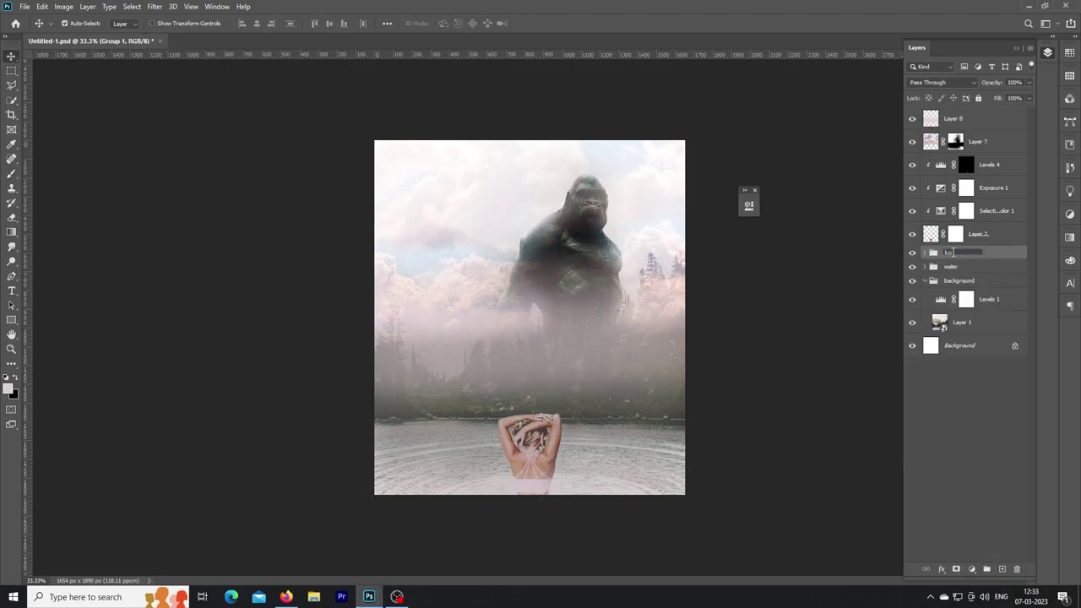
pyautogui.click(1000, 235)
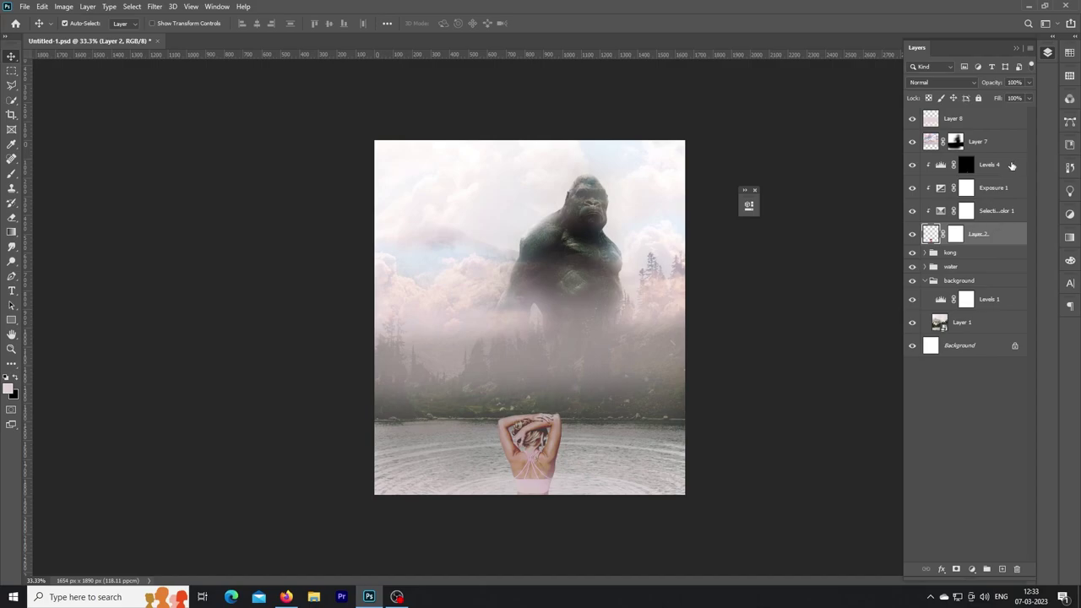
pyautogui.keyDown('shift'); pyautogui.click(1012, 166); pyautogui.keyUp('shift')
pyautogui.click(987, 570)
pyautogui.doubleClick(952, 160)
pyautogui.write('girl')
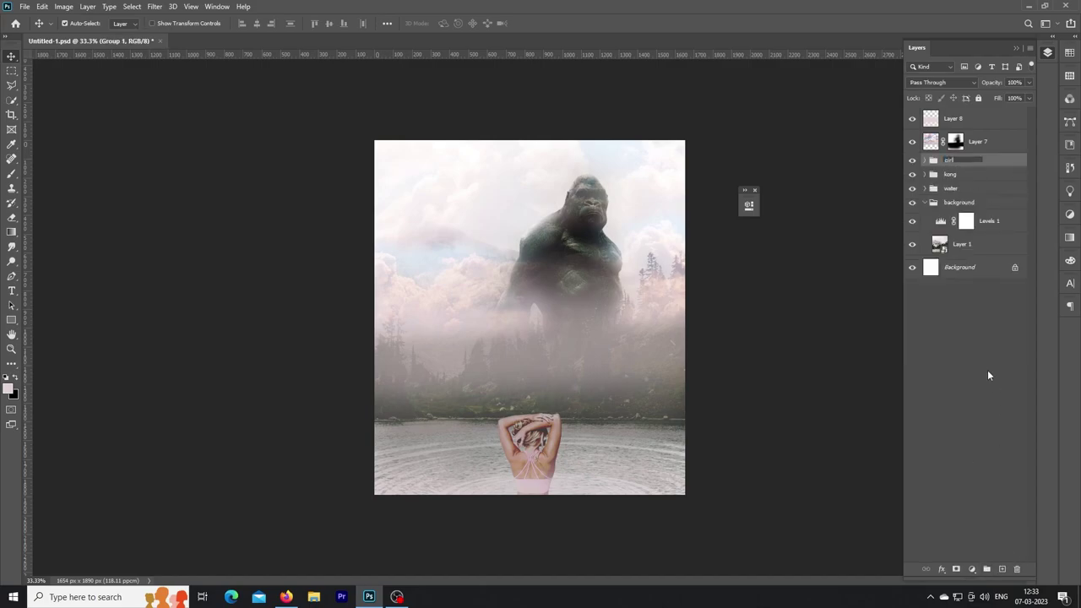
pyautogui.click(988, 374)
pyautogui.click(925, 202)
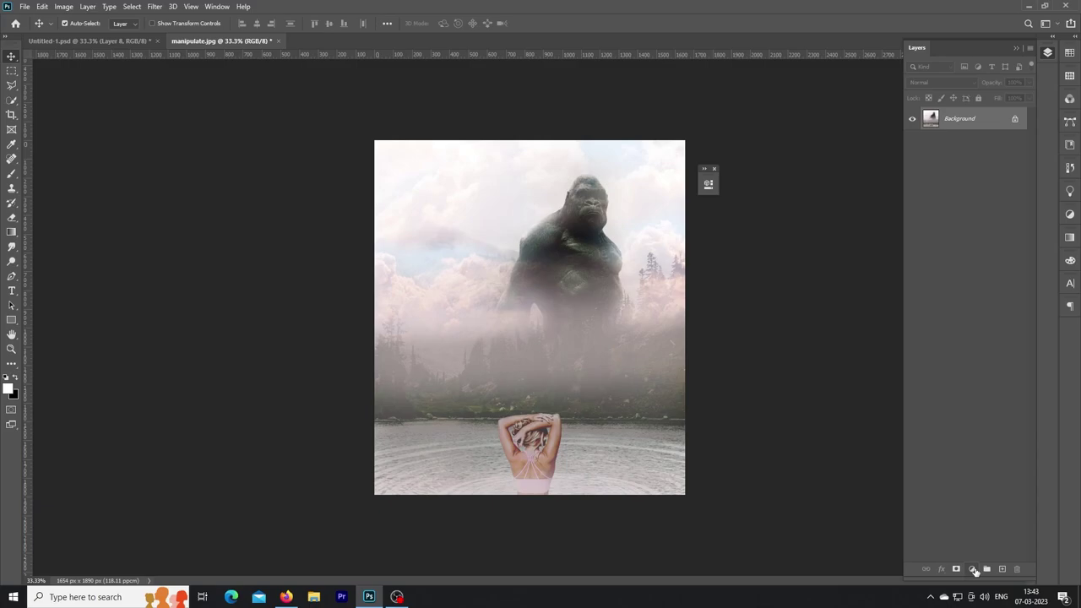
pyautogui.click(972, 569)
# Add a Color Balance adjustment nudging the midtones slightly toward red
pyautogui.click(986, 458)
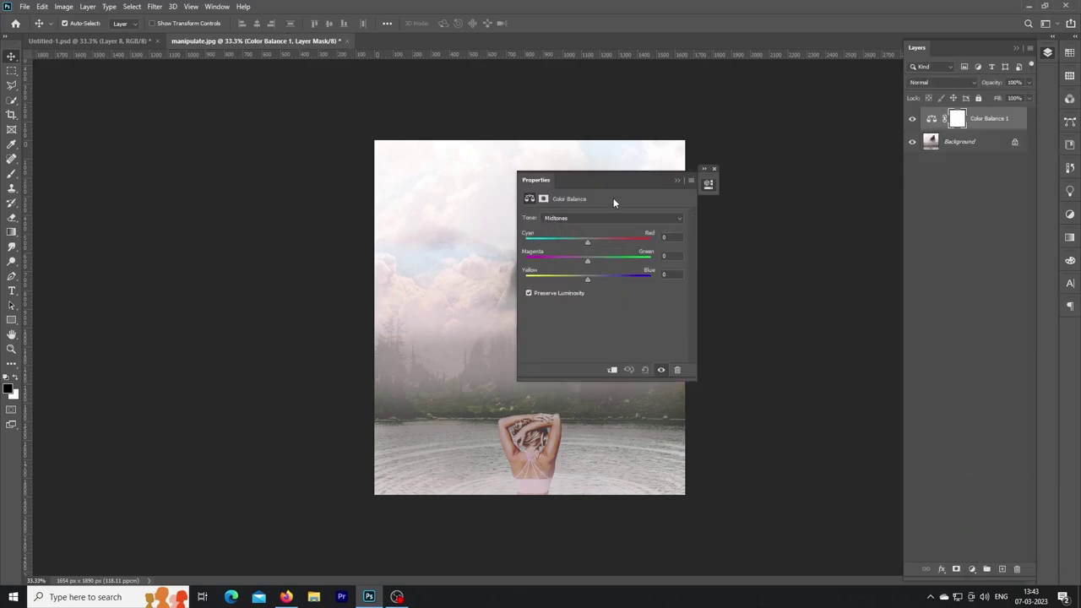
pyautogui.moveTo(613, 198); pyautogui.dragTo(856, 240)
pyautogui.click(832, 291)
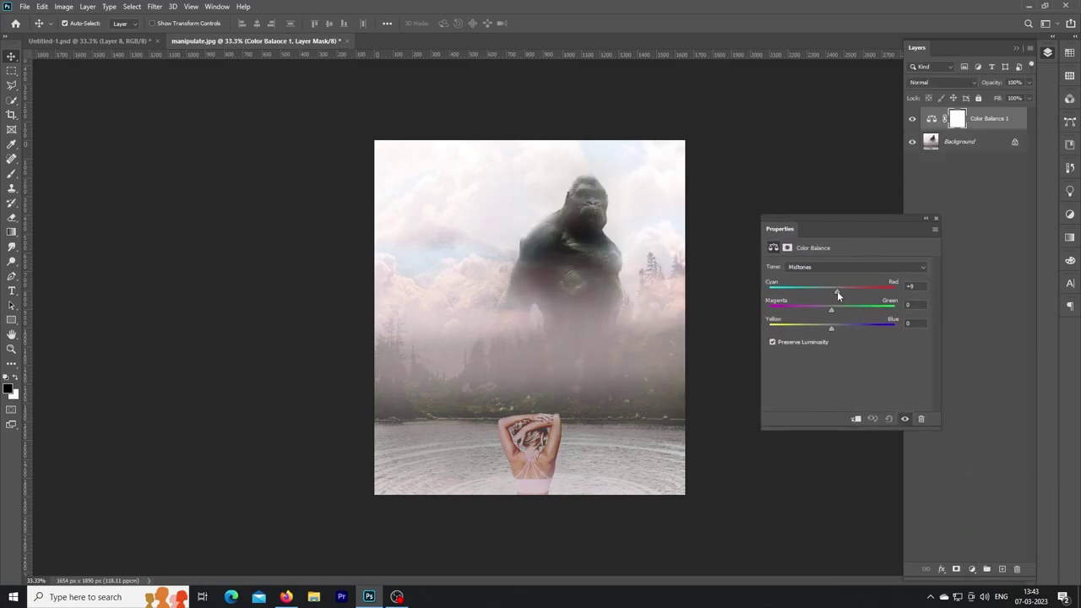
pyautogui.click(926, 218)
# Apply a Camera Raw Filter with slightly raised Clarity plus sharpening and noise reduction
pyautogui.click(155, 6)
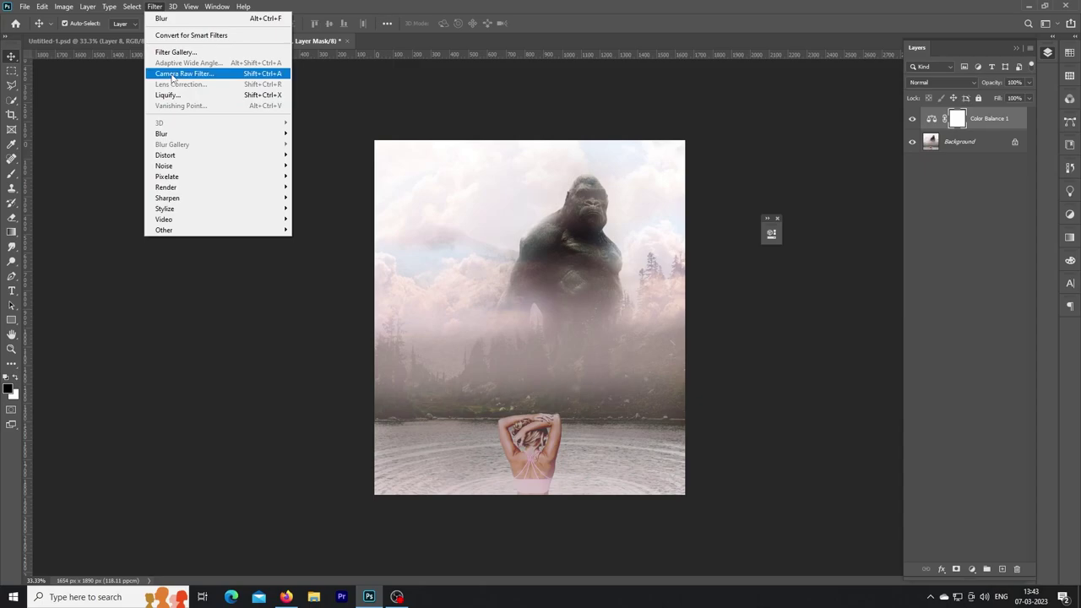
pyautogui.click(177, 74)
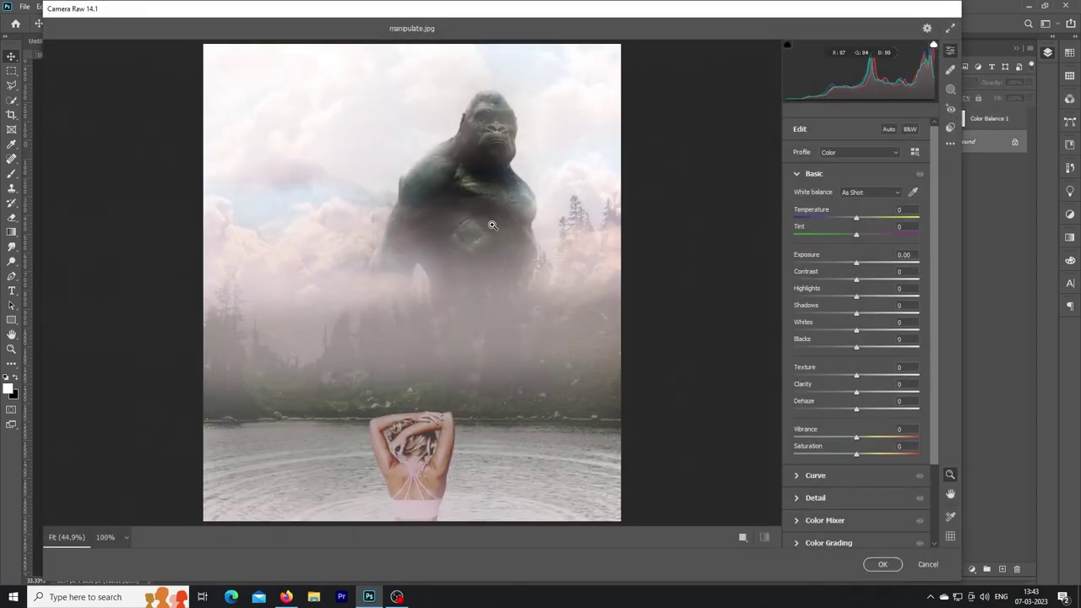
pyautogui.moveTo(857, 392); pyautogui.dragTo(864, 394)
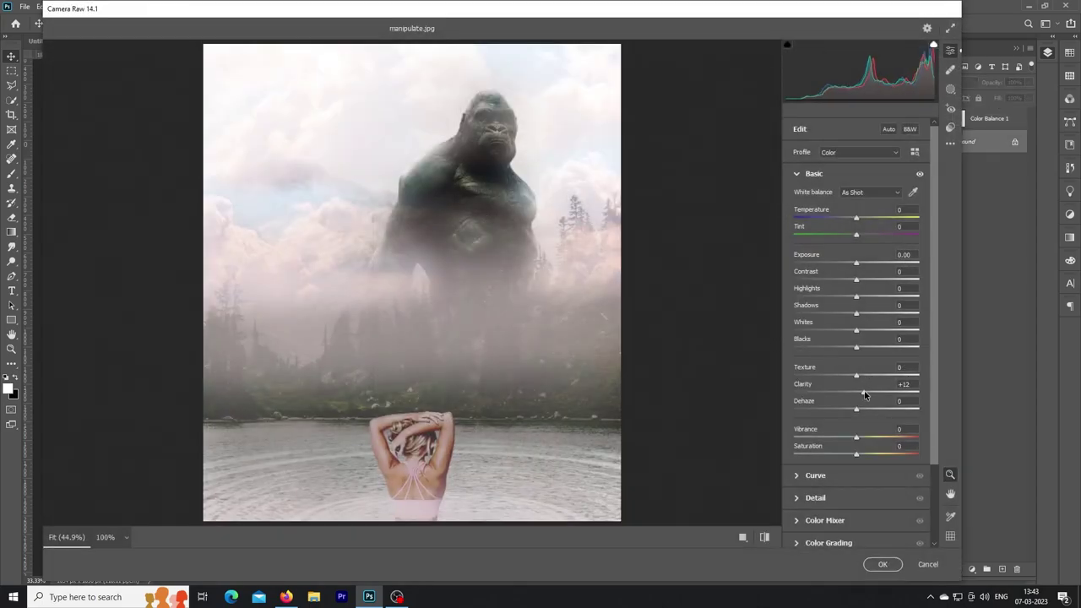
pyautogui.click(798, 177)
pyautogui.click(796, 220)
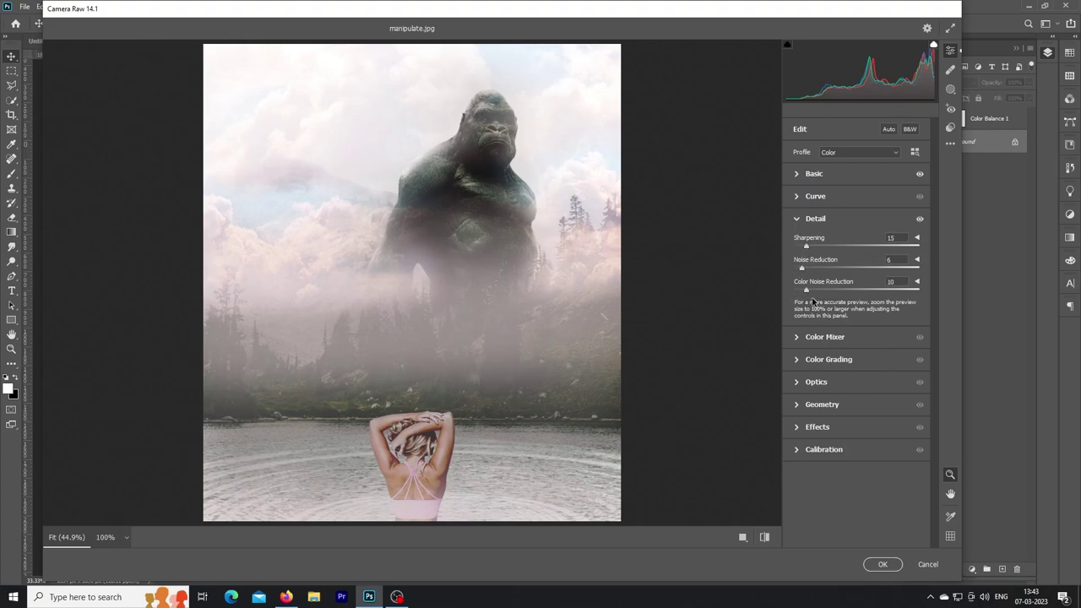
pyautogui.click(883, 565)
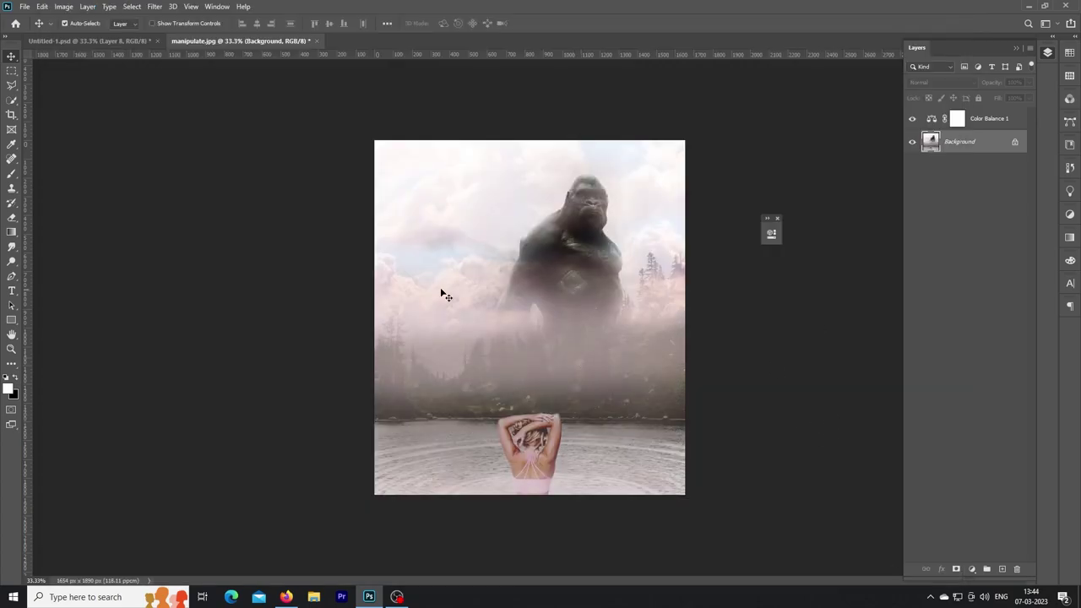
# Apply an Iris Blur with the sharp focus area centred on the woman
pyautogui.click(155, 7)
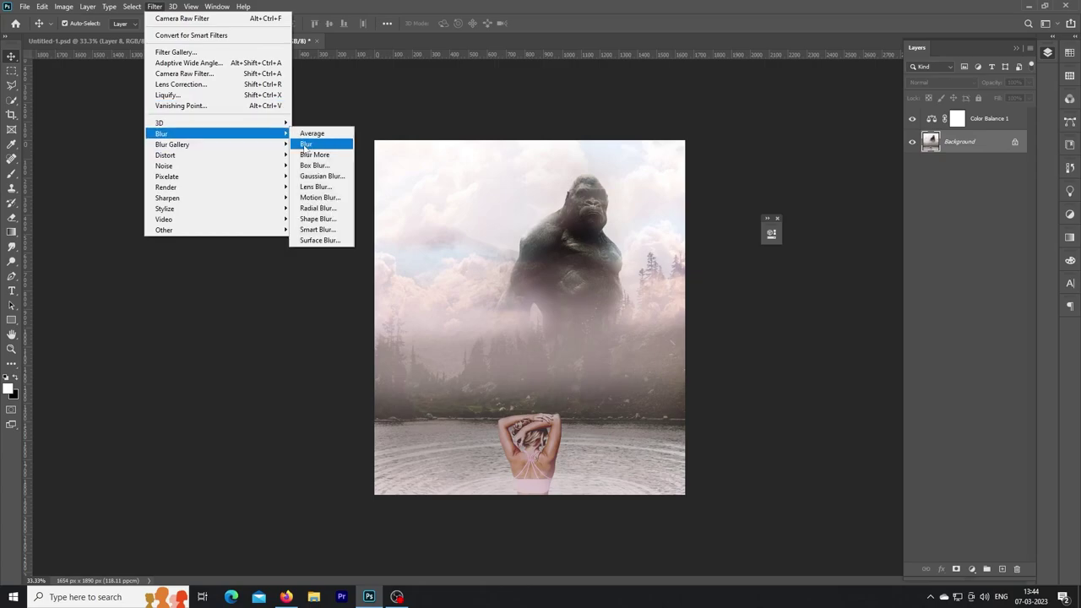
pyautogui.click(319, 153)
pyautogui.moveTo(479, 318); pyautogui.dragTo(482, 448)
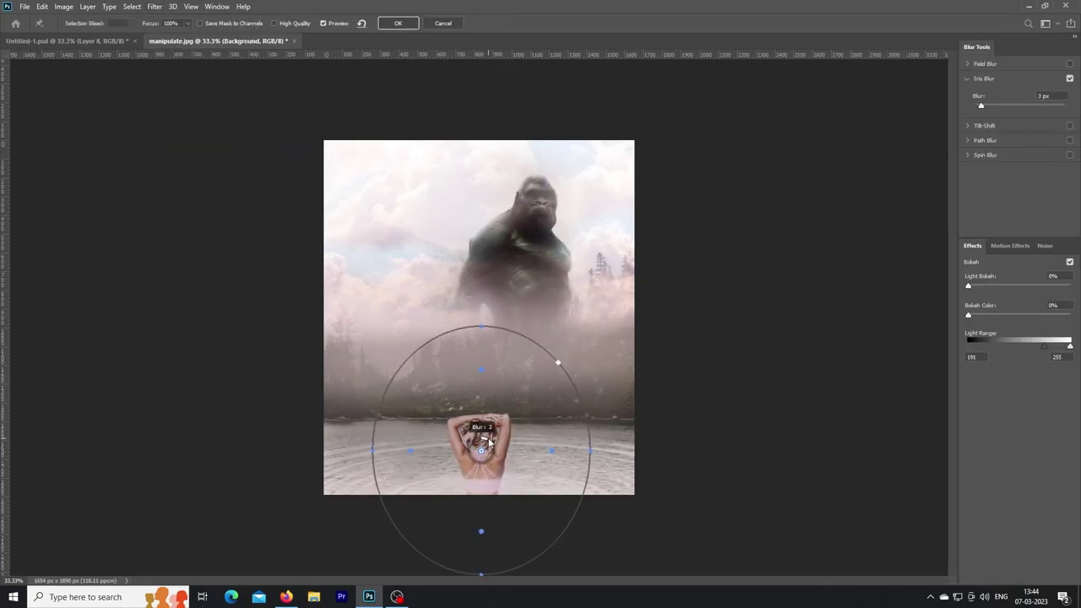
pyautogui.click(411, 25)
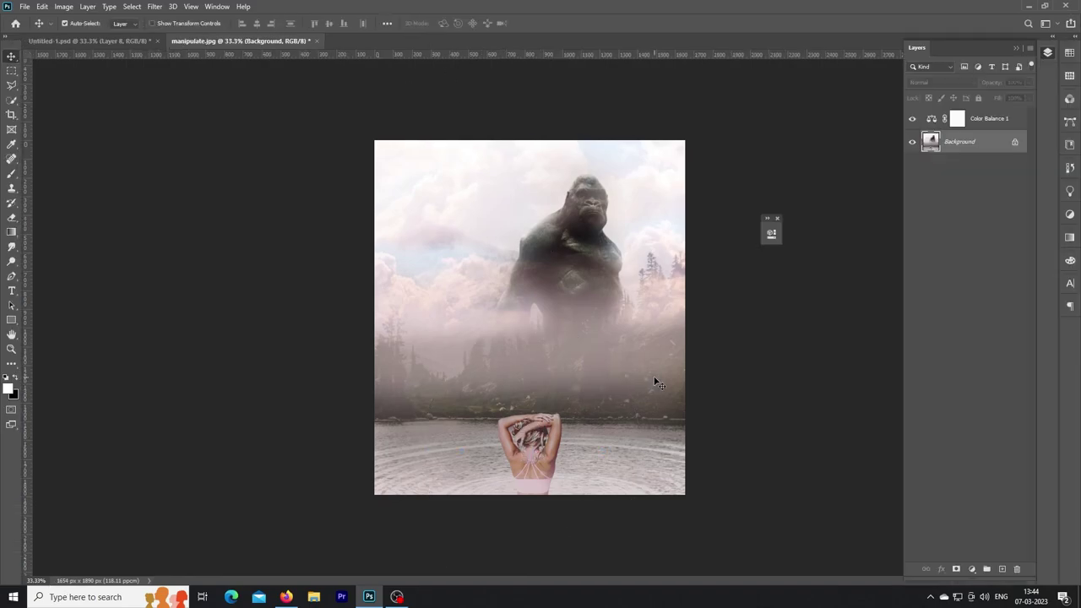
# Quick-export the composite as a PNG named manipulate to Downloads
pyautogui.click(25, 6)
pyautogui.moveTo(38, 170)
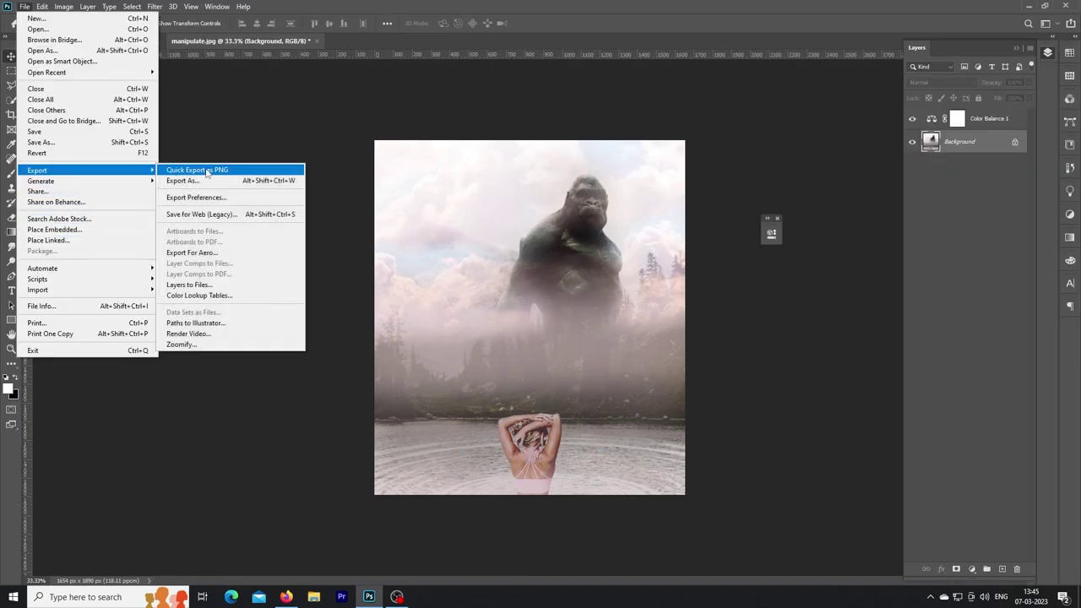
pyautogui.click(262, 174)
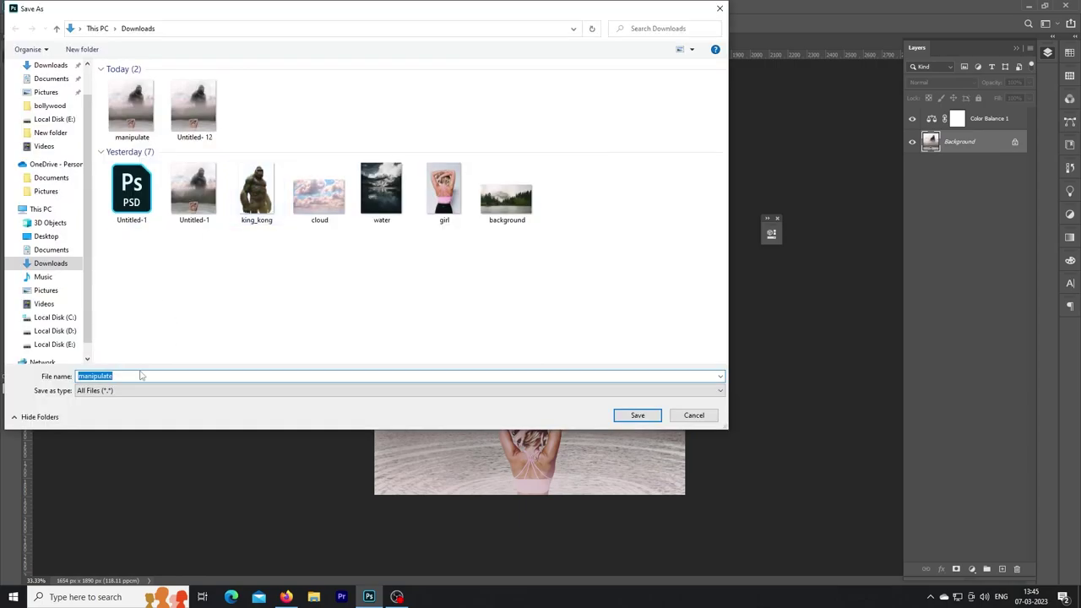
pyautogui.press('Return')
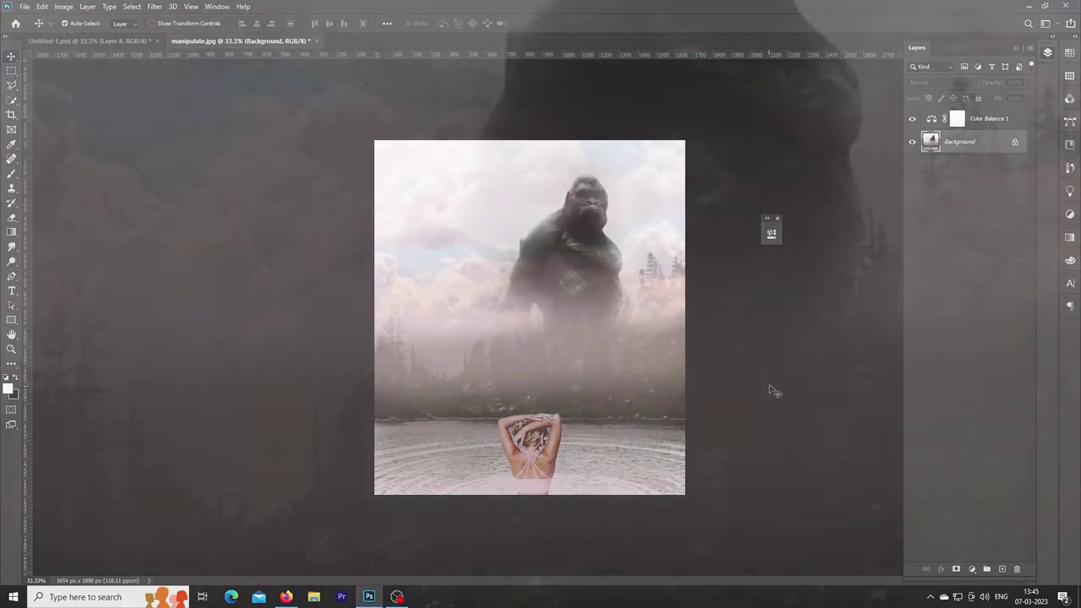